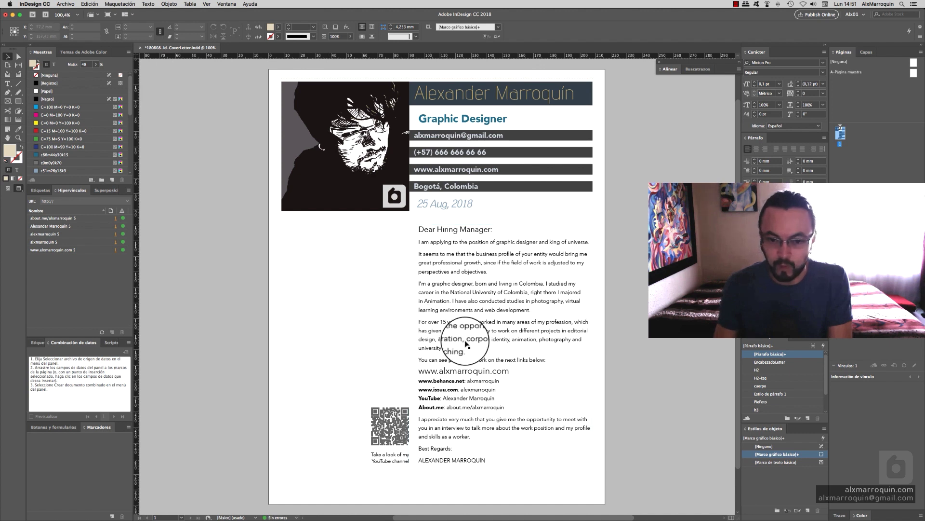
# Step: Examine the finished cover letter's portrait, contact header, letter text and QR code with its caption
pyautogui.click(626, 416)
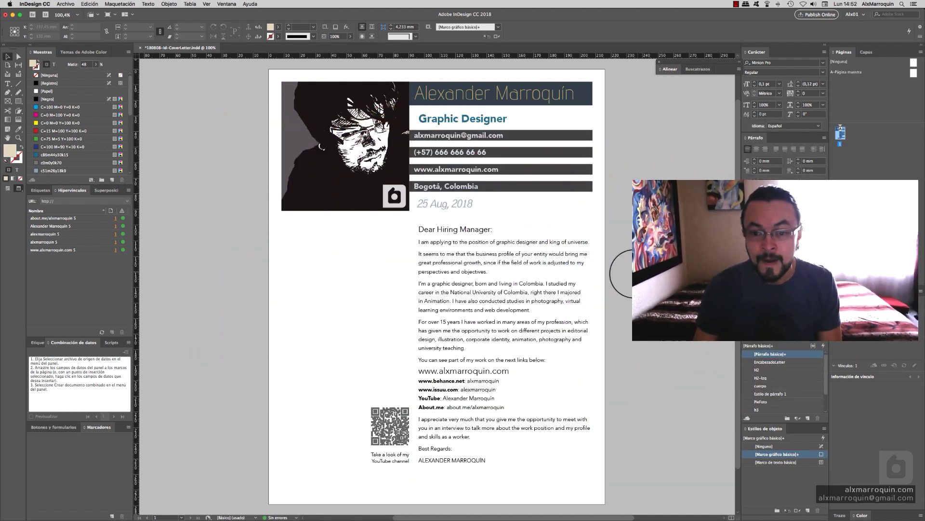
pyautogui.hscroll(-2, 460, 320)
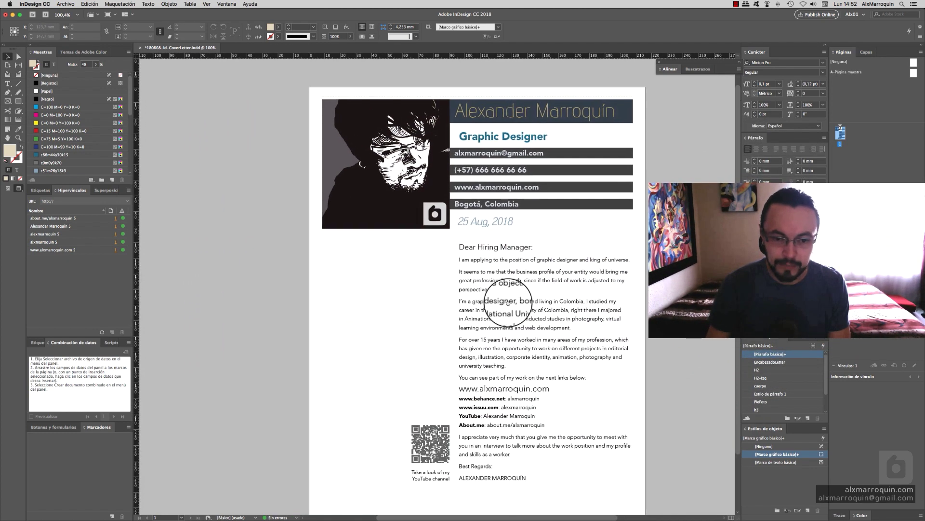
pyautogui.click(322, 206)
pyautogui.scroll(3, 557, 268)
pyautogui.hscroll(-3, 558, 268)
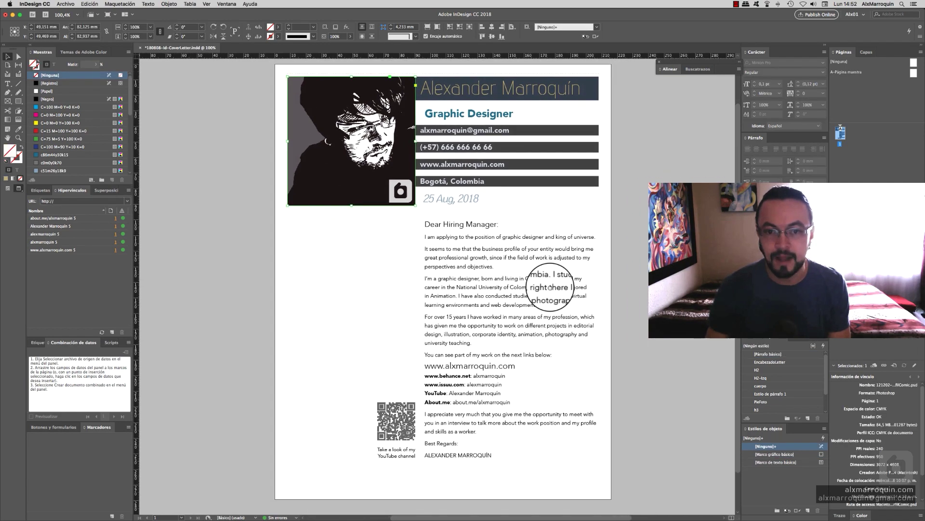
pyautogui.scroll(-5, 539, 345)
pyautogui.hscroll(-1, 540, 345)
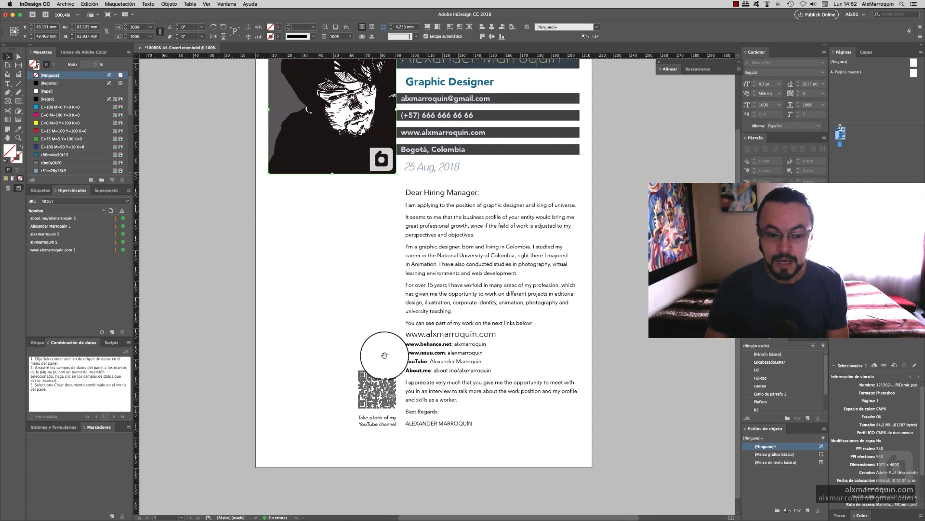
pyautogui.click(365, 424)
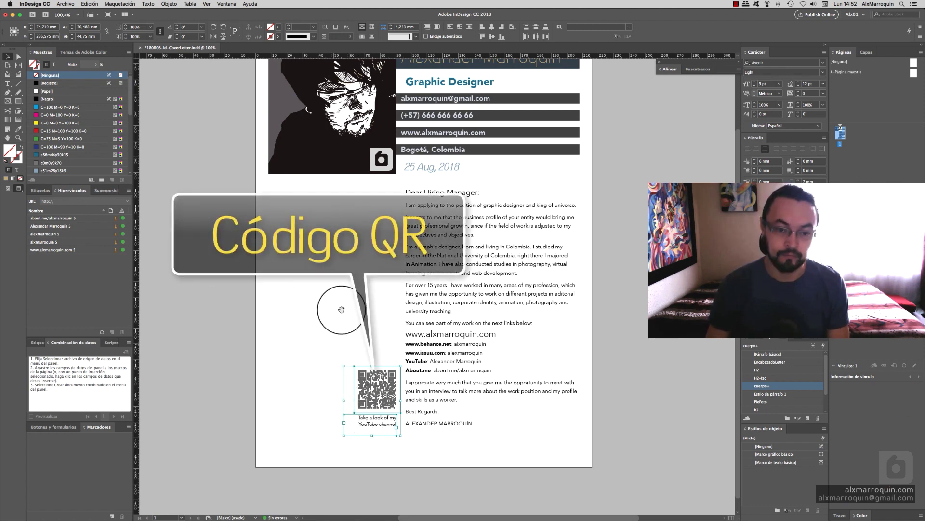
pyautogui.scroll(3, 602, 290)
pyautogui.hscroll(1, 603, 290)
pyautogui.click(463, 293)
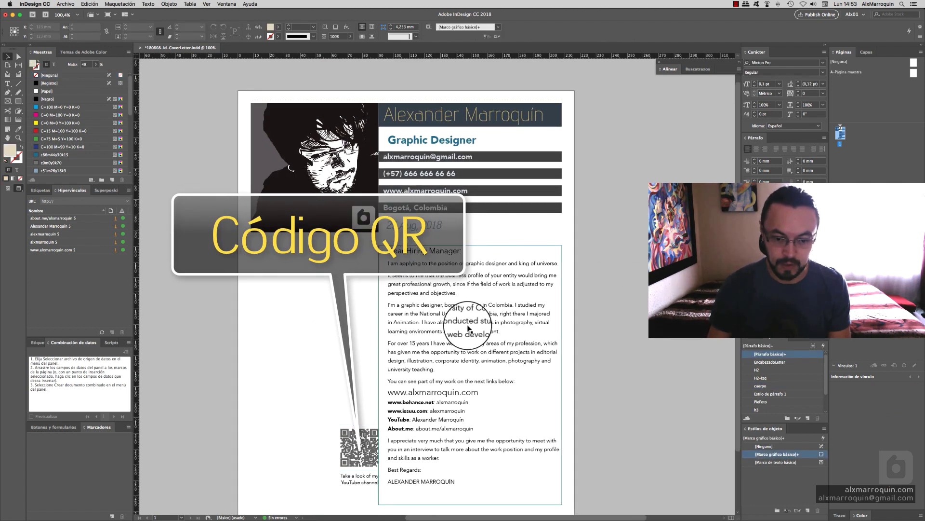
pyautogui.click(411, 175)
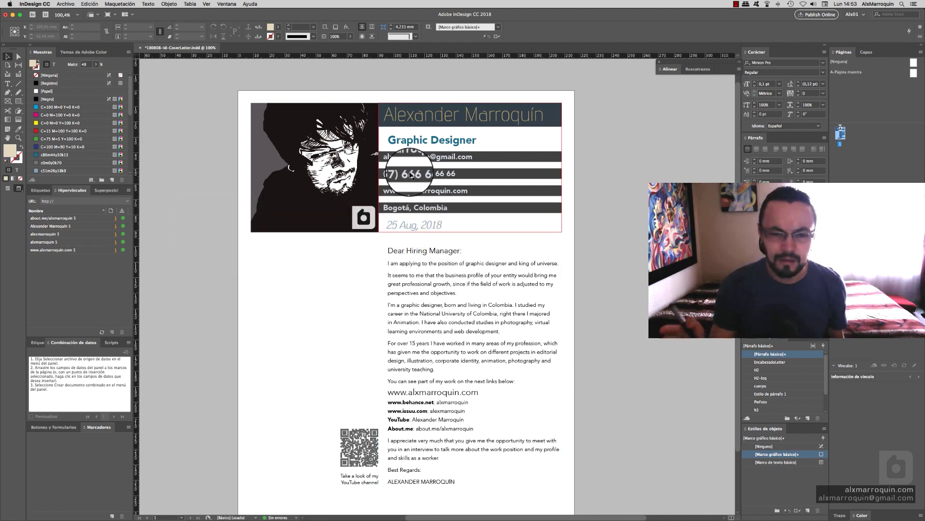
pyautogui.click(595, 289)
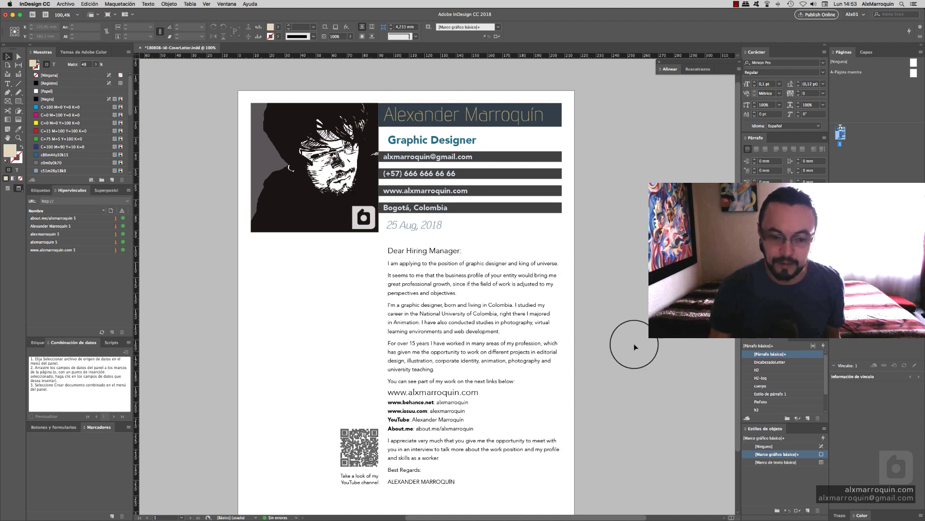
pyautogui.click(339, 466)
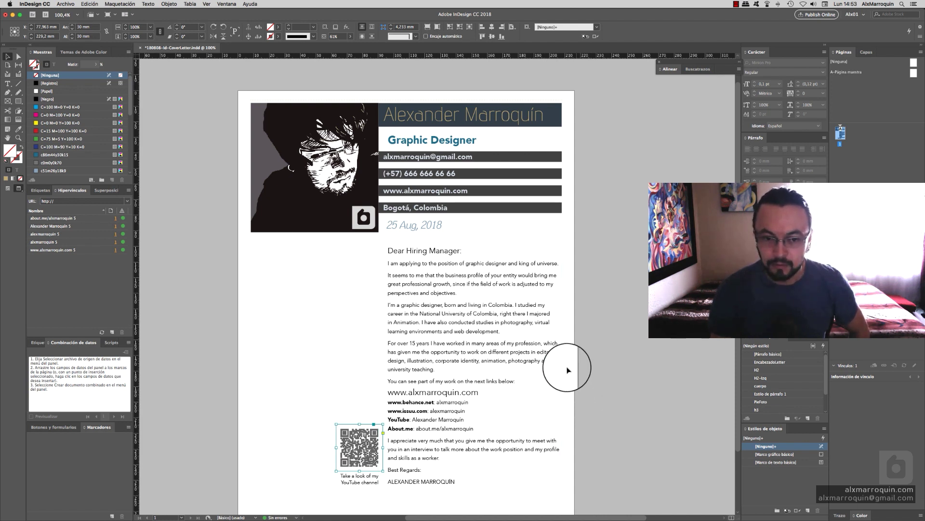
pyautogui.click(598, 261)
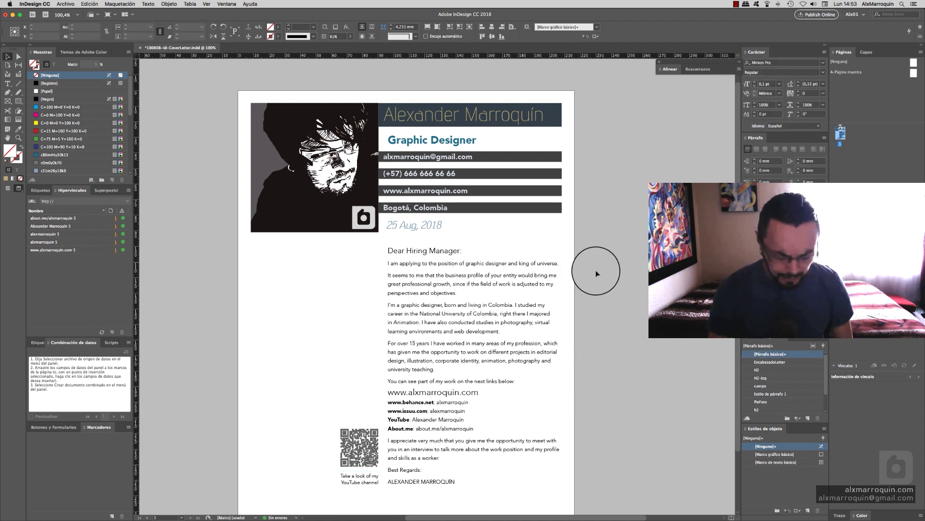
# Step: Switch from preview to normal view and examine the cover letter's column and row guides, margins and bleed
pyautogui.press('w')
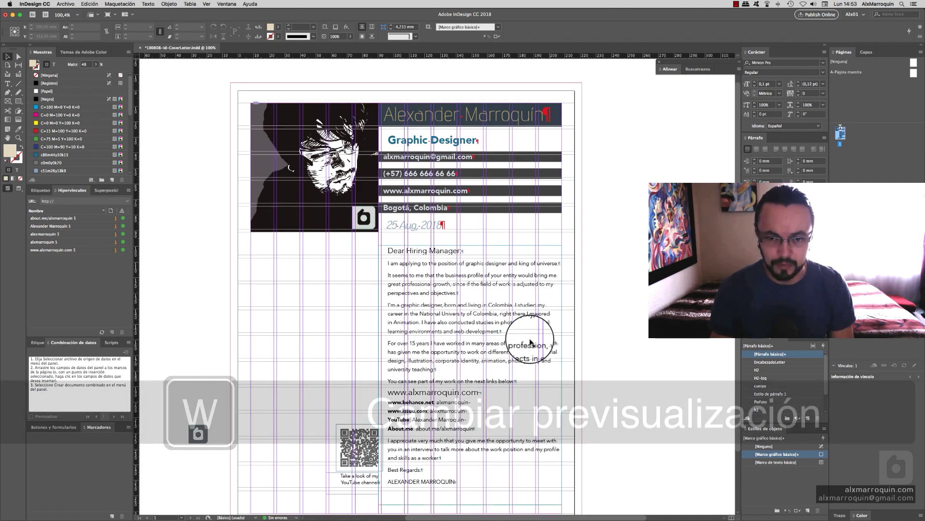
pyautogui.scroll(-5, 599, 299)
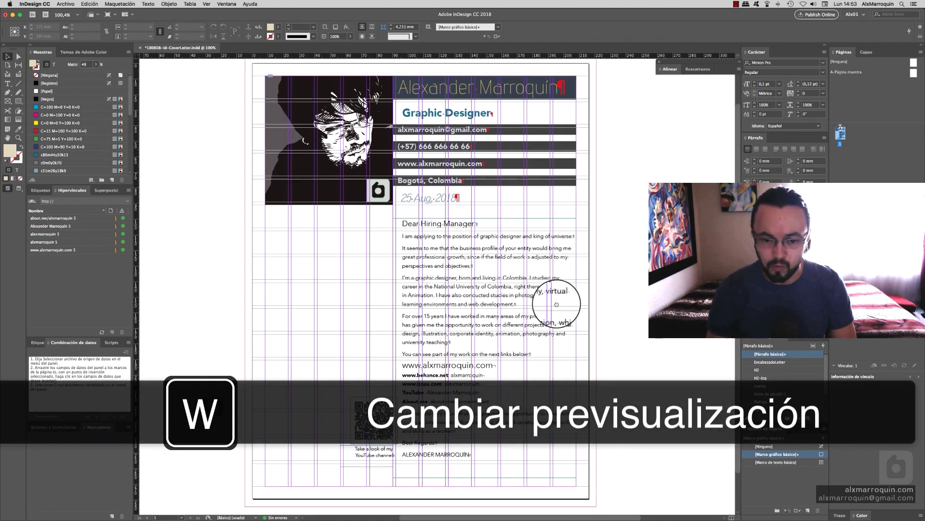
pyautogui.scroll(5, 611, 279)
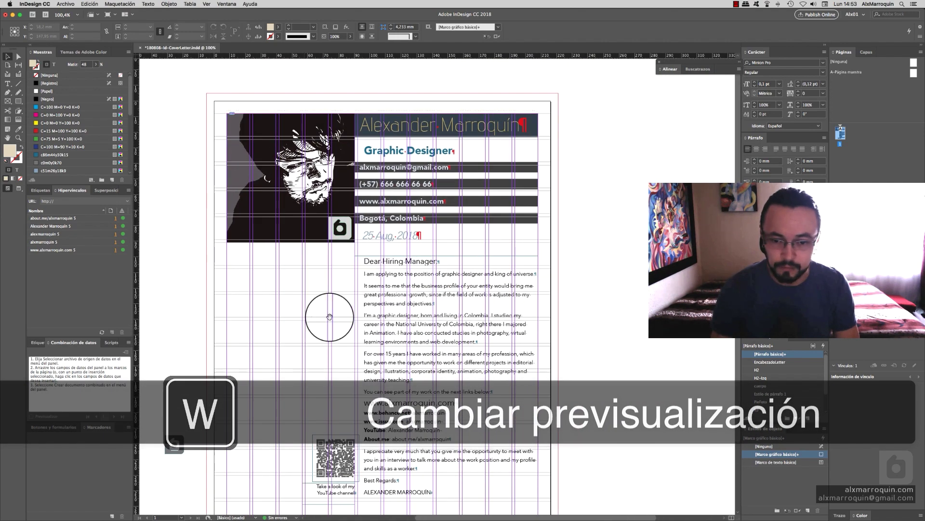
pyautogui.hscroll(-3, 599, 331)
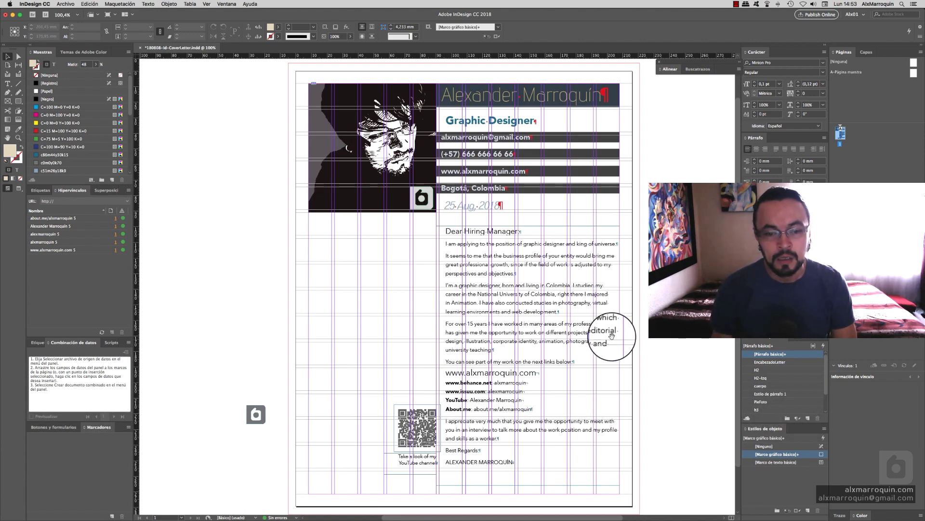
pyautogui.hscroll(3, 621, 334)
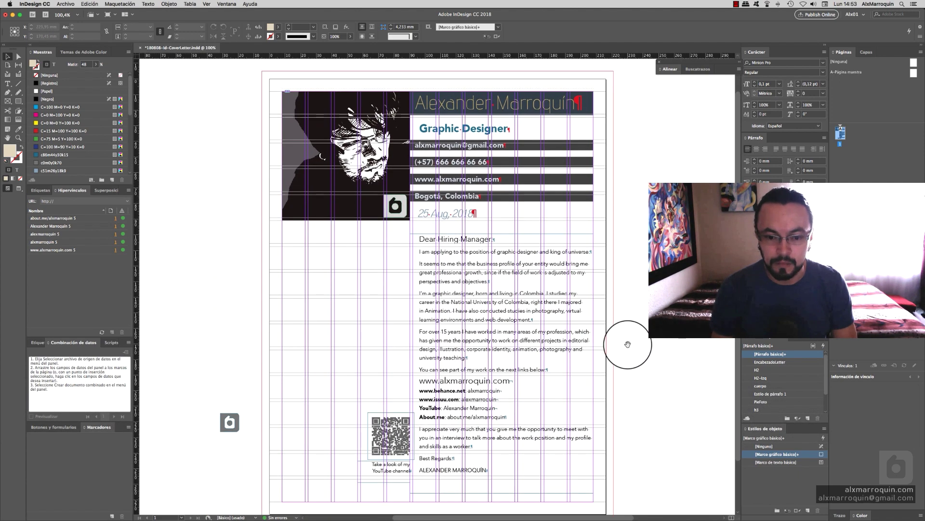
pyautogui.scroll(-2, 598, 367)
pyautogui.scroll(3, 623, 345)
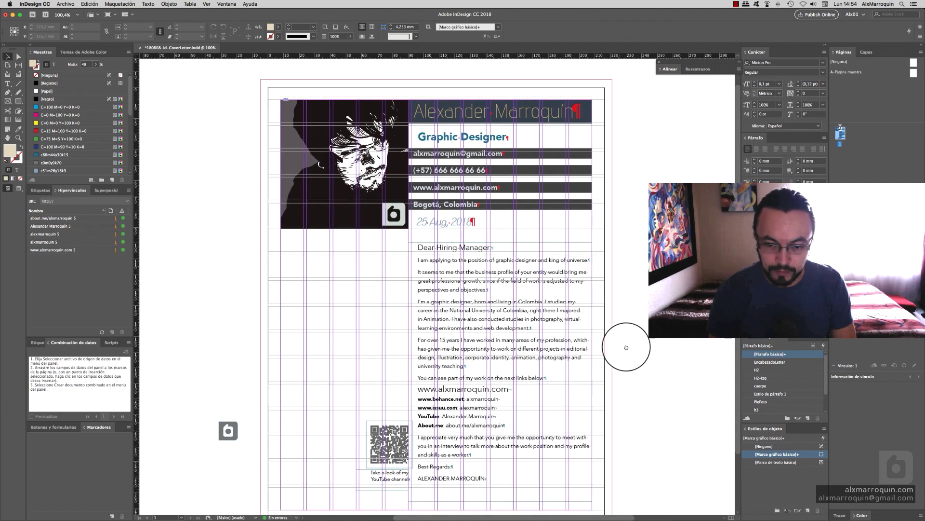
pyautogui.scroll(-2, 624, 348)
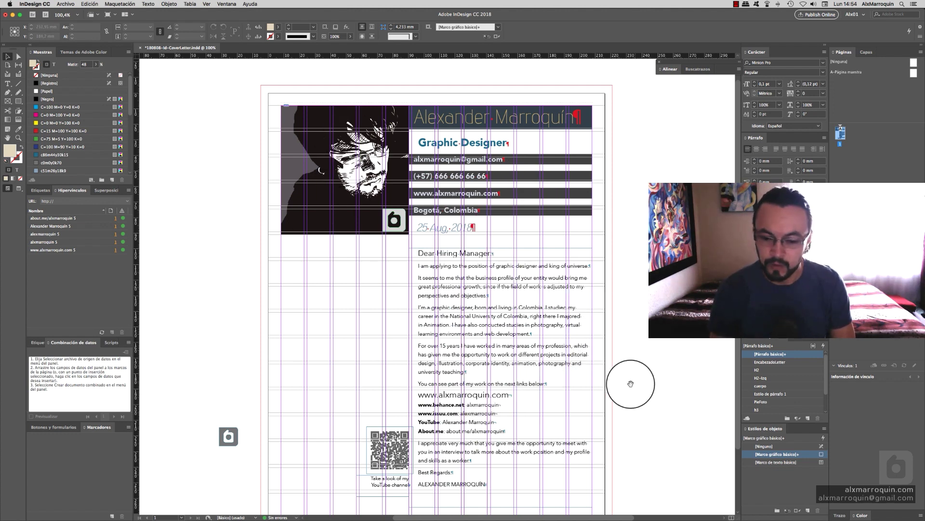
pyautogui.moveTo(630, 383); pyautogui.dragTo(572, 310)
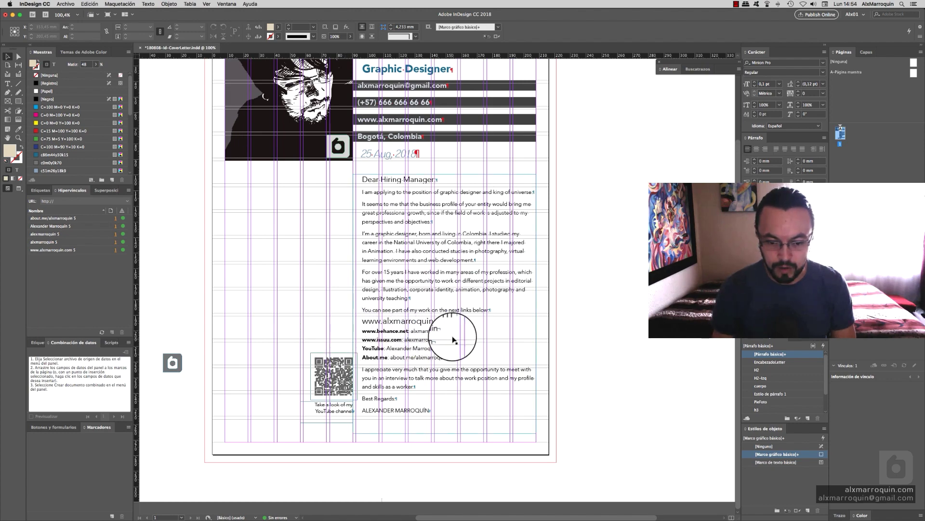
pyautogui.scroll(5, 603, 340)
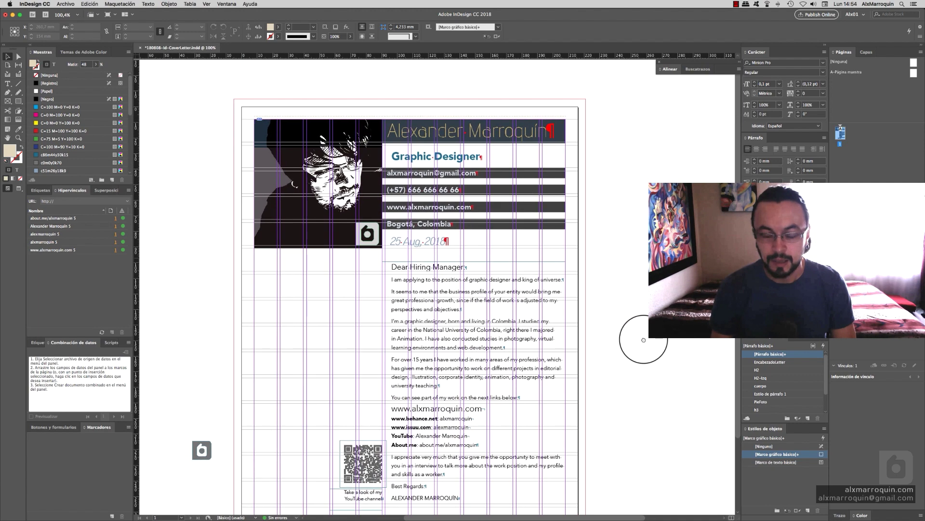
pyautogui.scroll(-3, 595, 347)
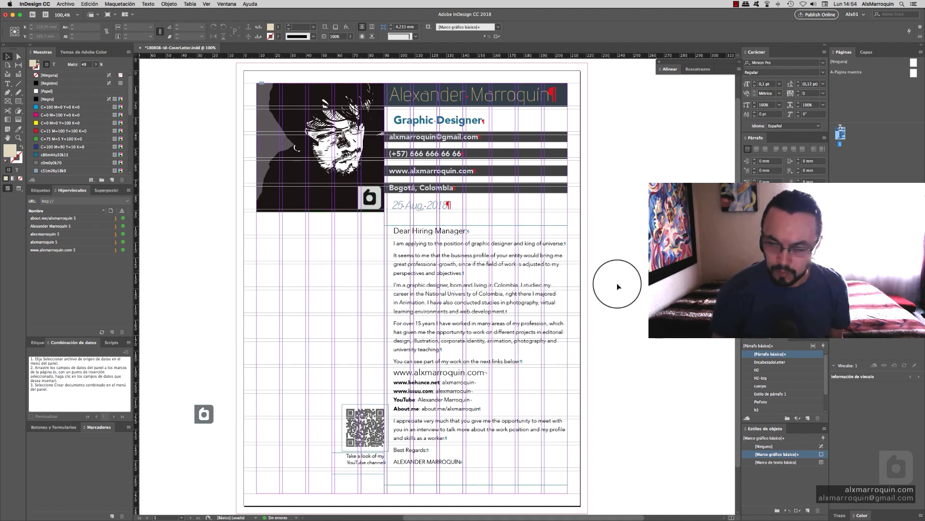
pyautogui.hscroll(3, 625, 351)
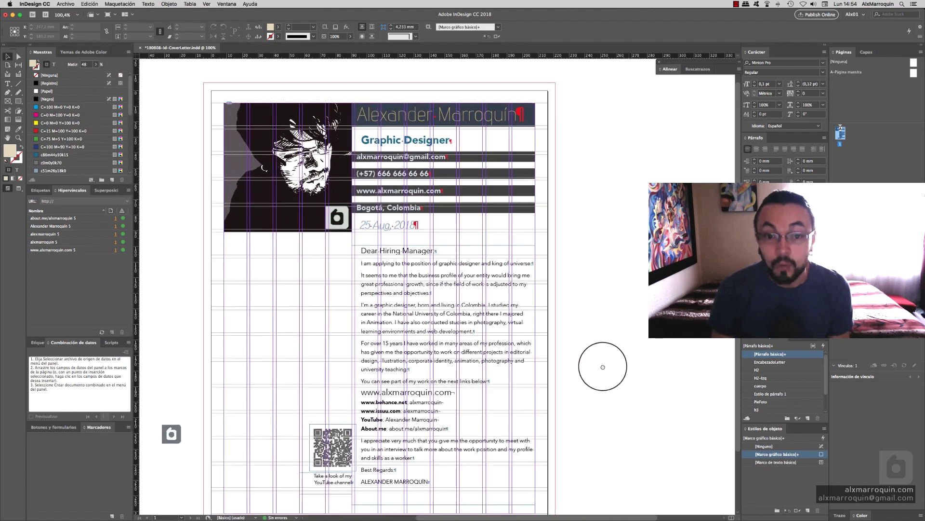
pyautogui.hscroll(-2, 607, 358)
pyautogui.scroll(-2, 608, 358)
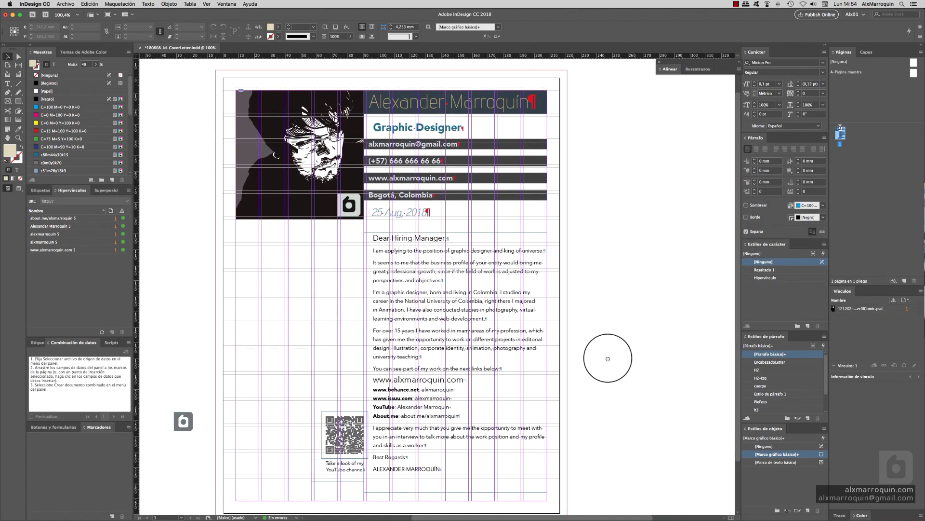
# Step: Set up a new print document from the Carta preset with 12 columns, 2 mm gutter, 10 mm margins and 5 mm bleed
pyautogui.press('super+n')
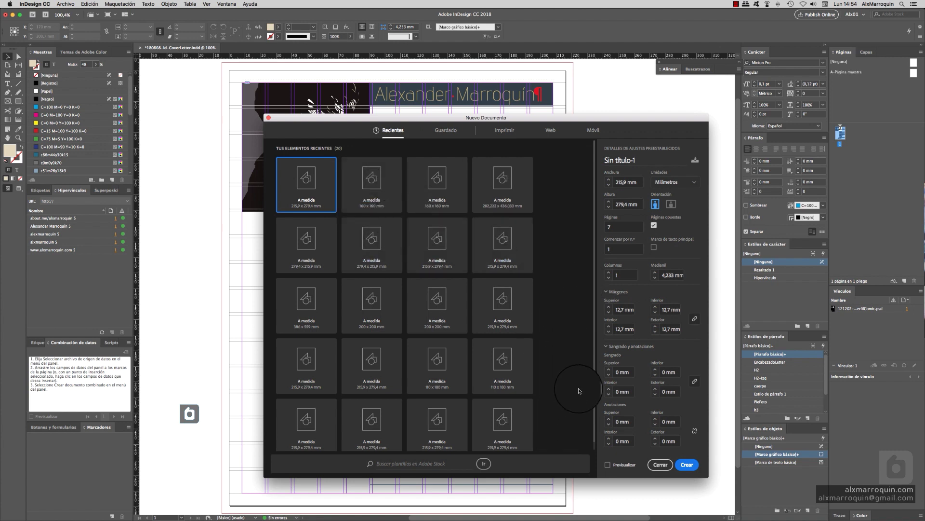
pyautogui.scroll(-1, 594, 424)
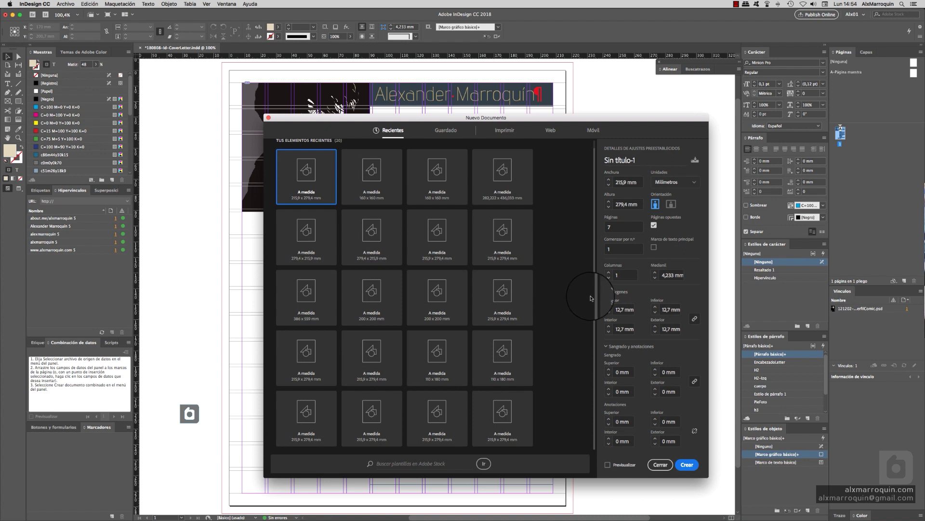
pyautogui.moveTo(597, 294); pyautogui.dragTo(596, 276)
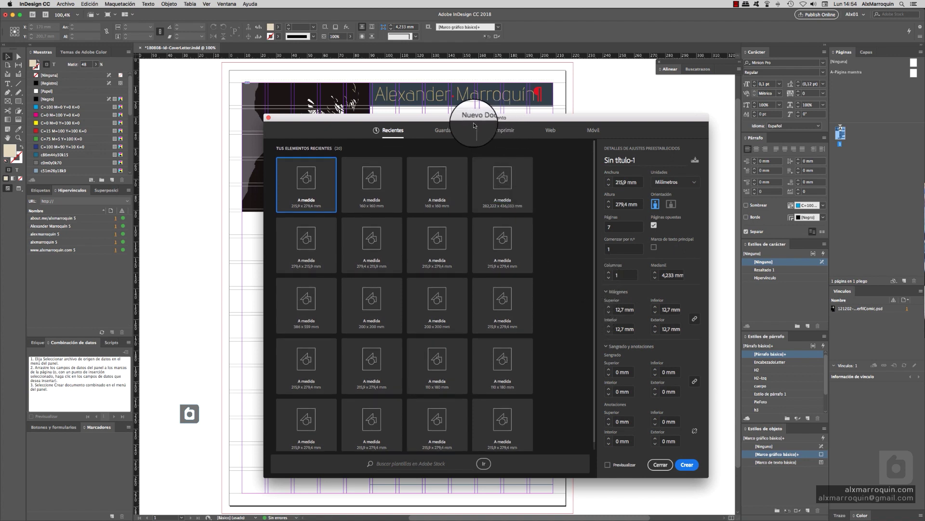
pyautogui.moveTo(478, 117); pyautogui.dragTo(458, 102)
pyautogui.click(487, 115)
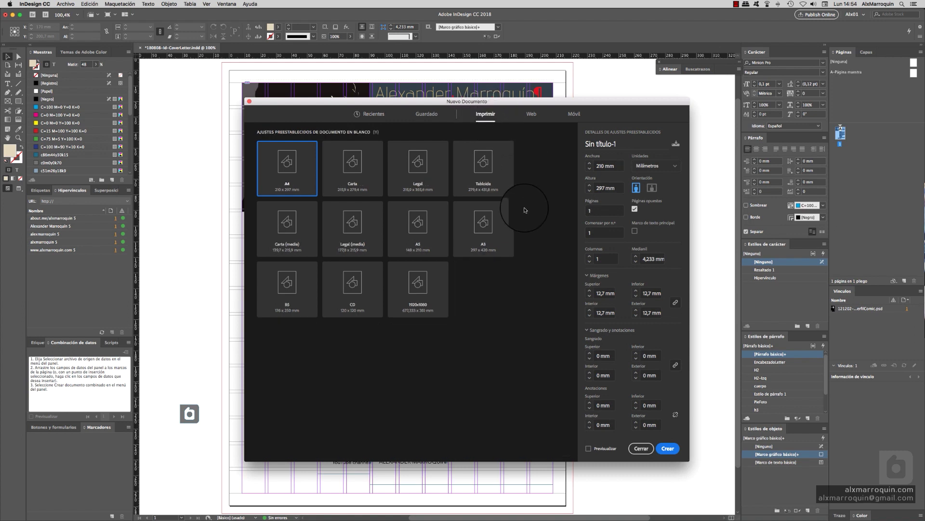
pyautogui.click(352, 184)
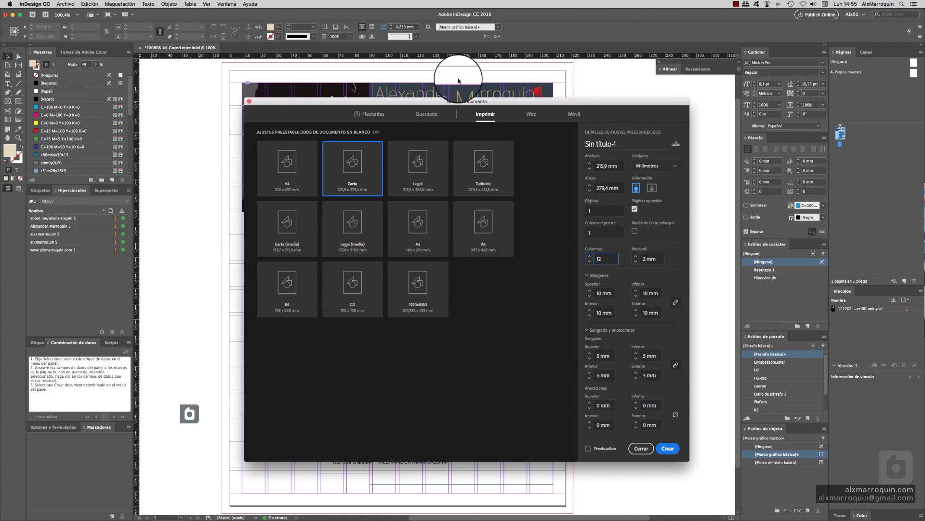
# Step: Compare the new document settings with the cover letter, turn off facing pages and create the document
pyautogui.moveTo(505, 103); pyautogui.dragTo(557, 227)
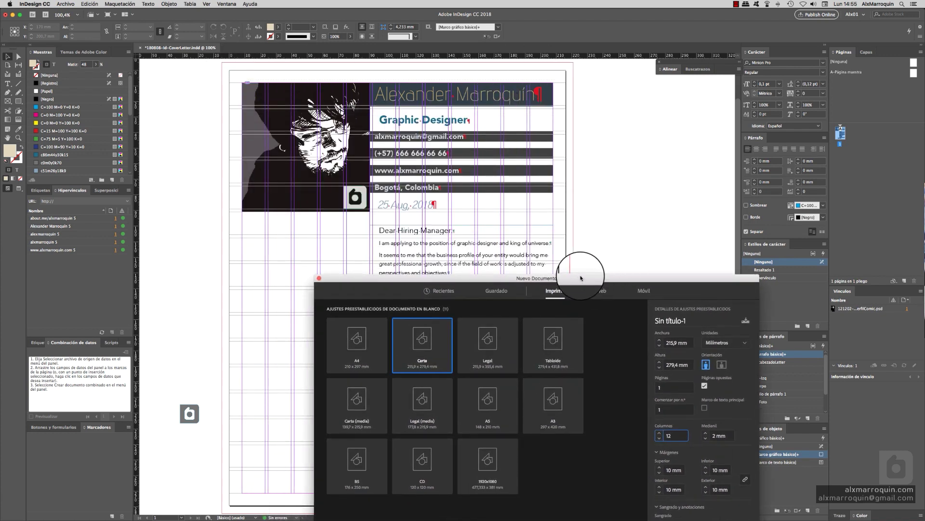
pyautogui.moveTo(586, 278); pyautogui.dragTo(652, 206)
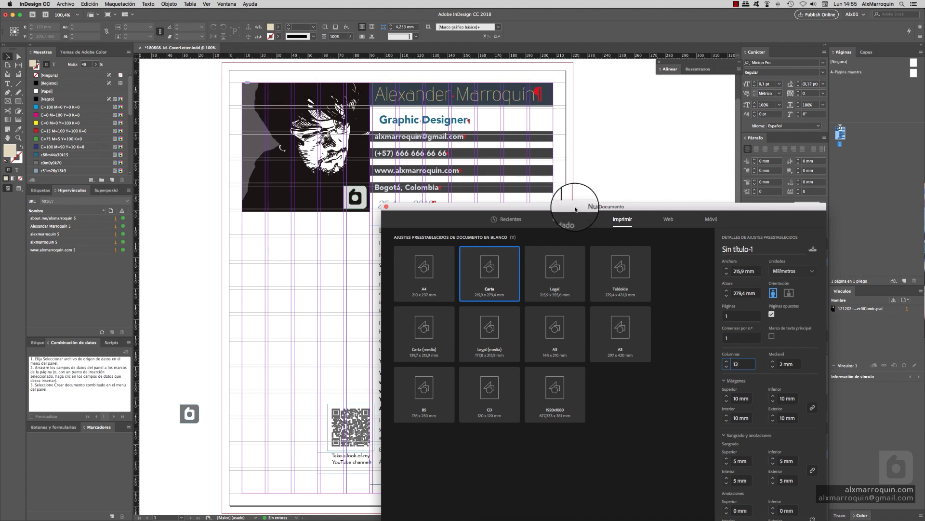
pyautogui.moveTo(580, 206); pyautogui.dragTo(559, 152)
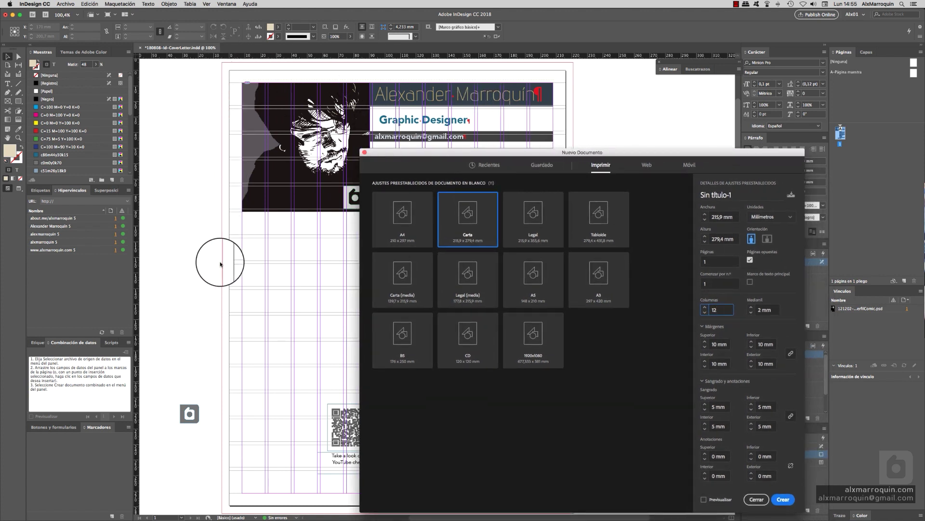
pyautogui.moveTo(554, 152); pyautogui.dragTo(430, 108)
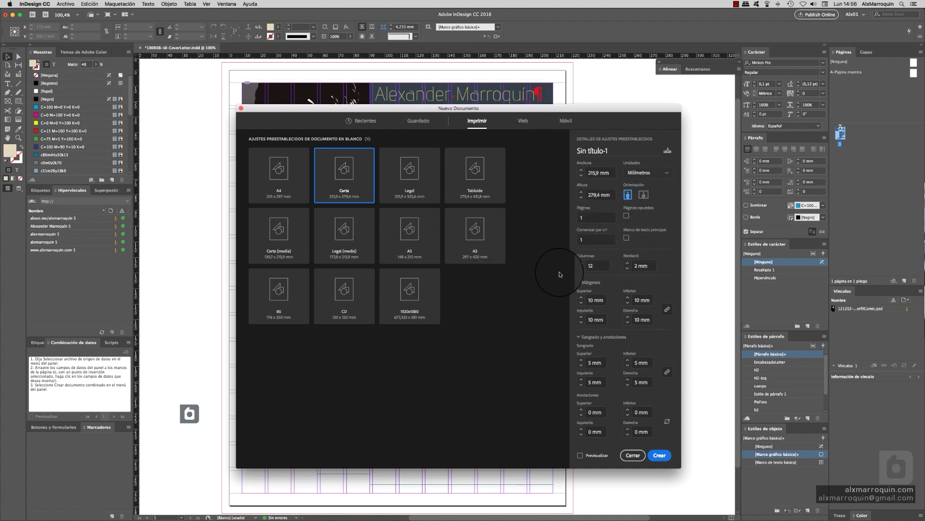
pyautogui.click(659, 455)
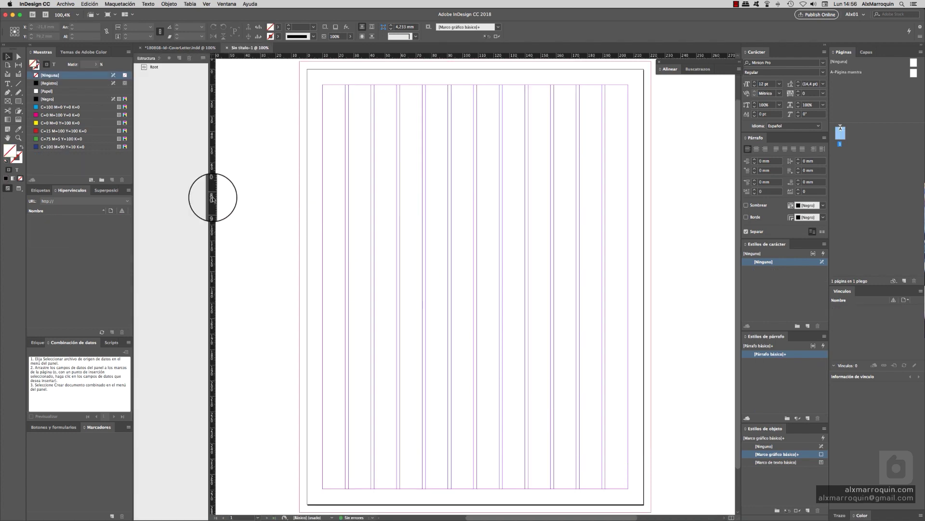
# Step: Hide the structure pane in the new document and return to the finished cover letter for comparison
pyautogui.press('alt+super+1')
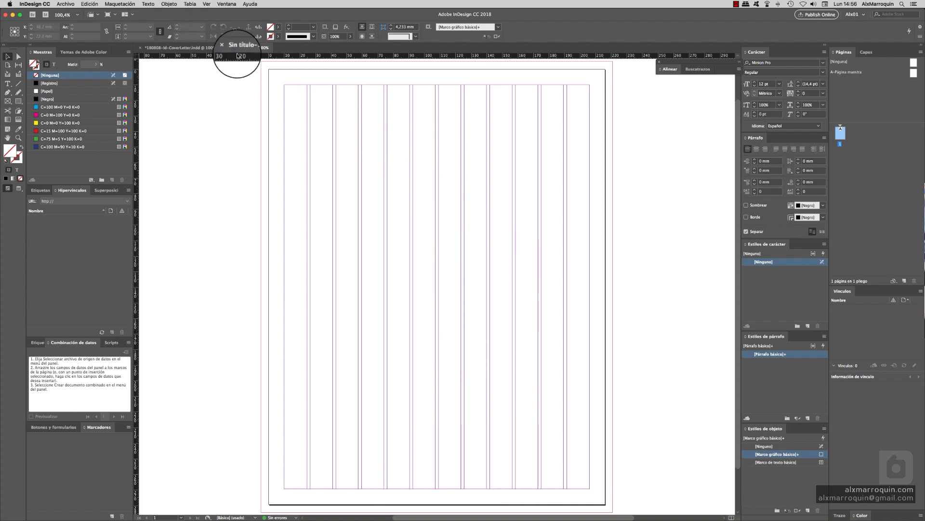
pyautogui.click(187, 48)
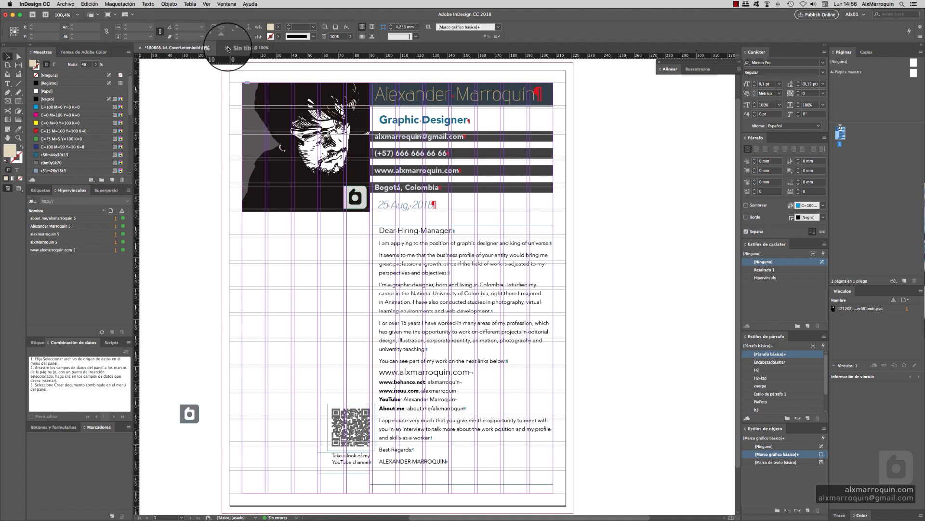
pyautogui.click(244, 48)
pyautogui.click(214, 50)
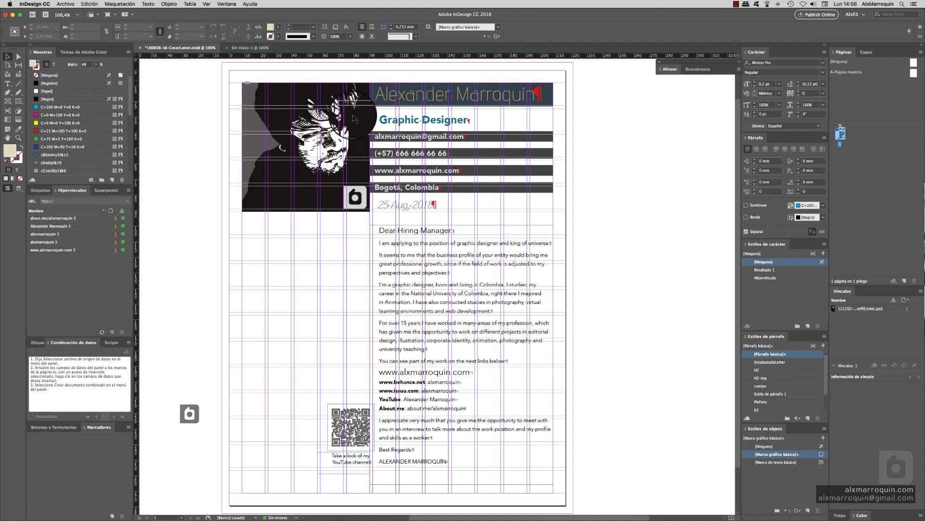
pyautogui.click(232, 6)
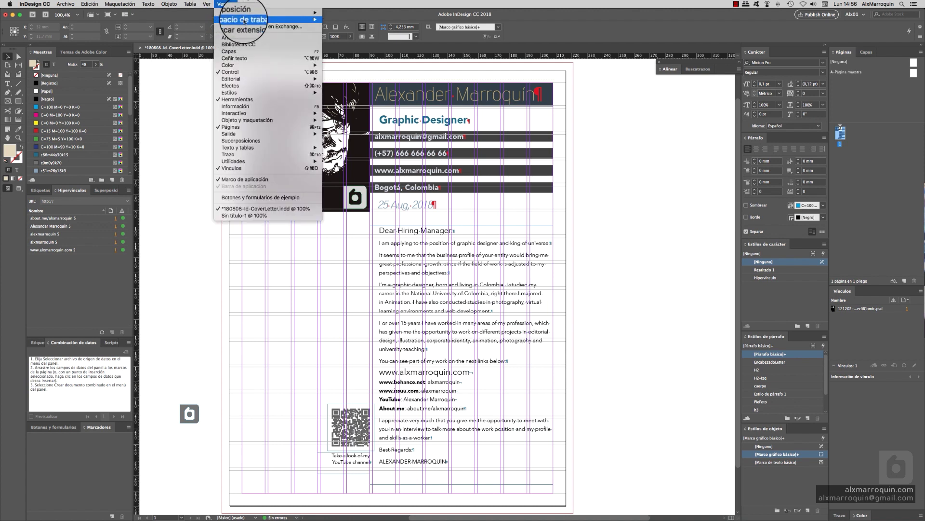
pyautogui.moveTo(249, 13)
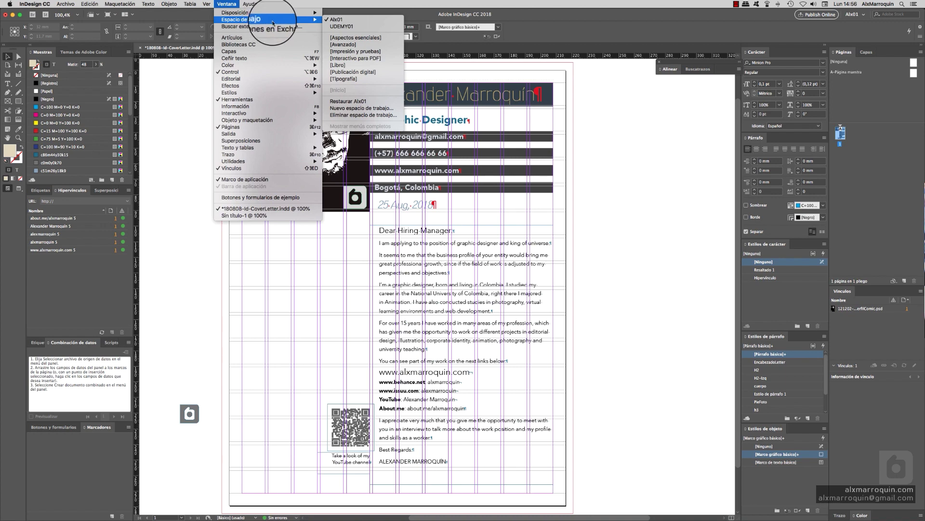
pyautogui.click(200, 47)
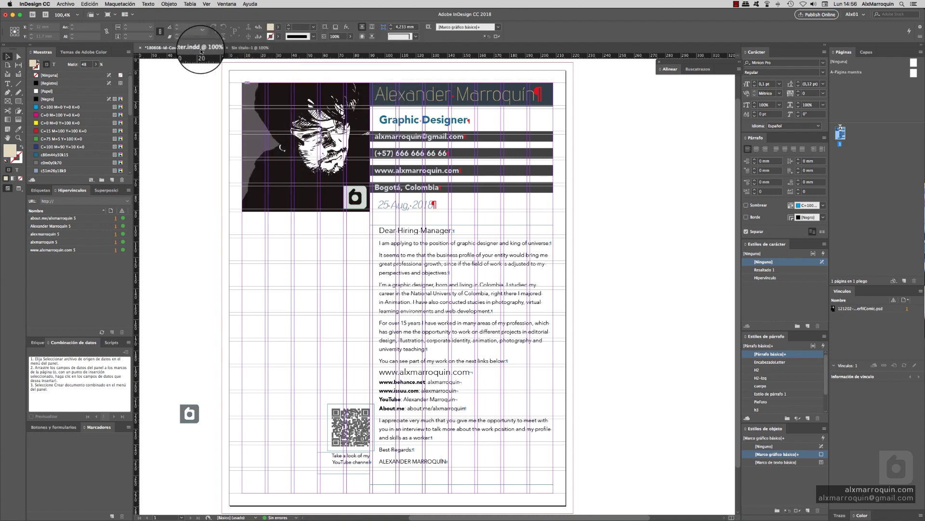
pyautogui.click(236, 6)
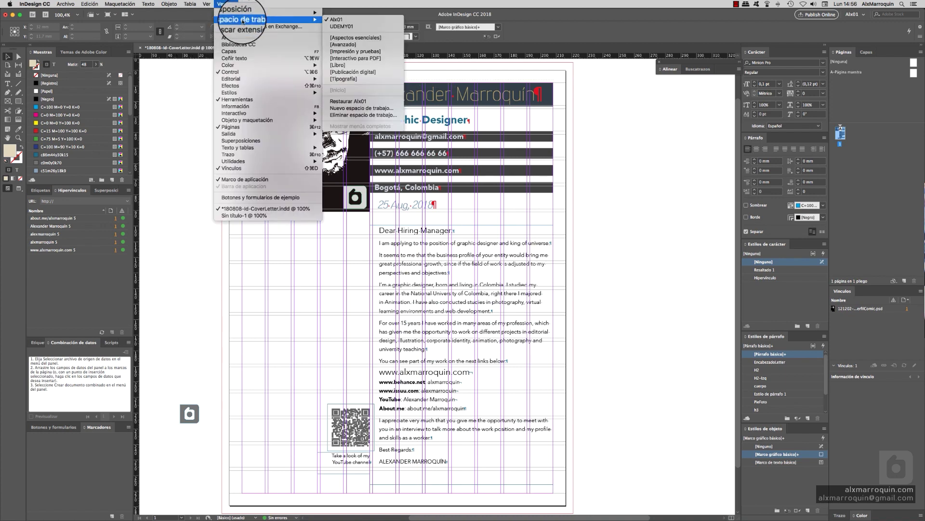
pyautogui.click(280, 8)
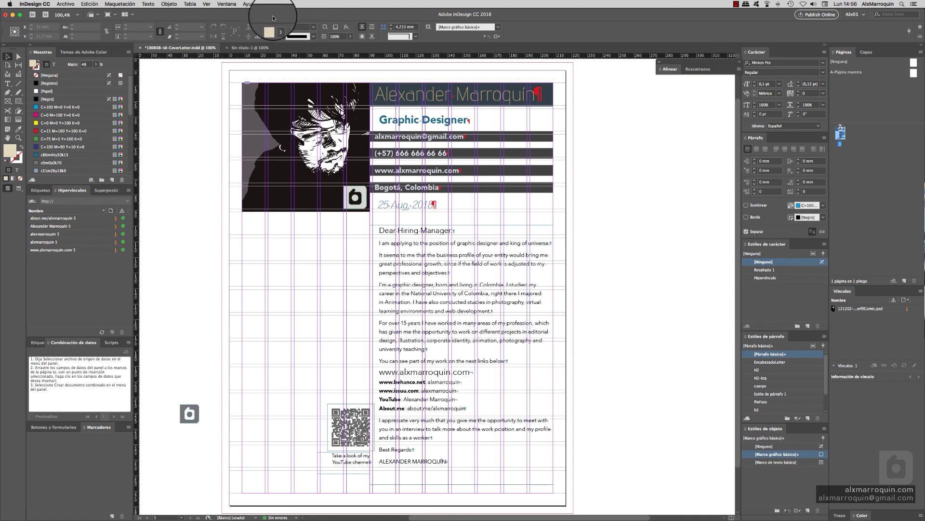
# Step: Tile the cover letter and the new document side by side, narrowing the cover letter's window to give the new document more room
pyautogui.click(224, 5)
pyautogui.click(227, 4)
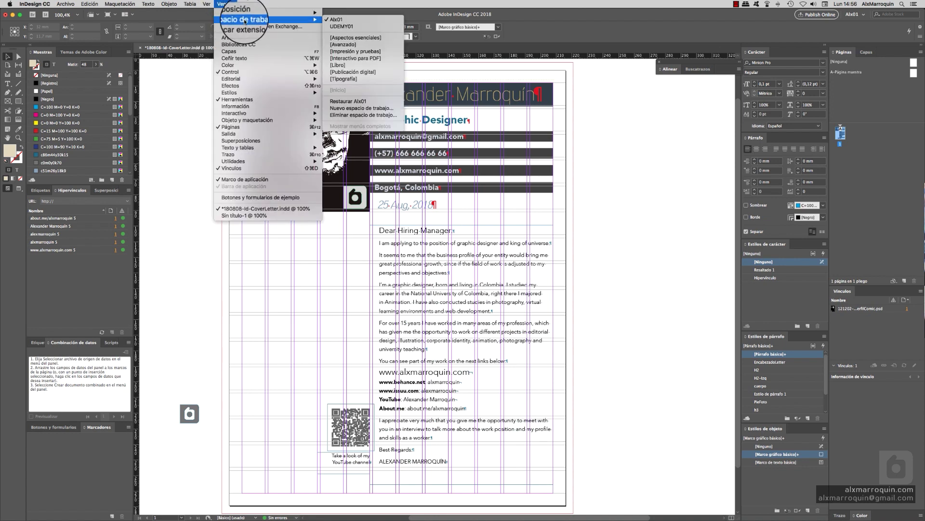
pyautogui.moveTo(310, 16)
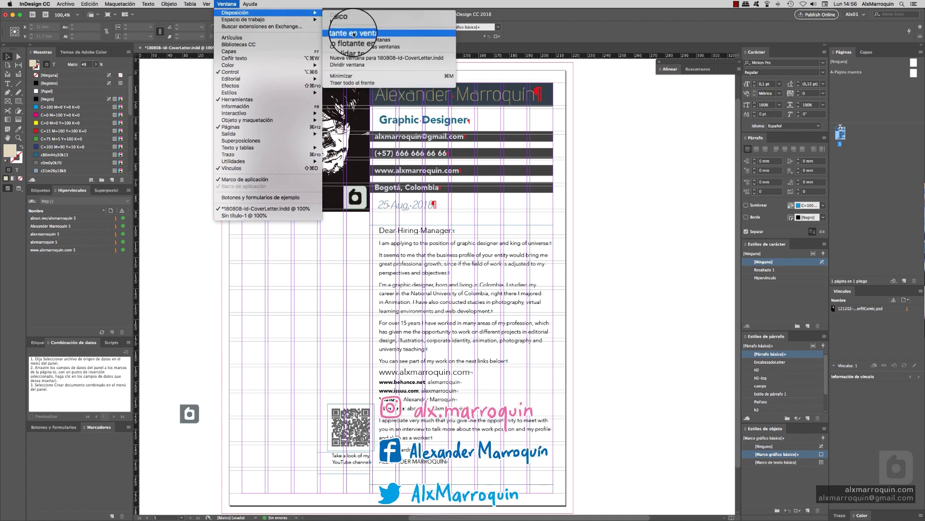
pyautogui.moveTo(239, 12)
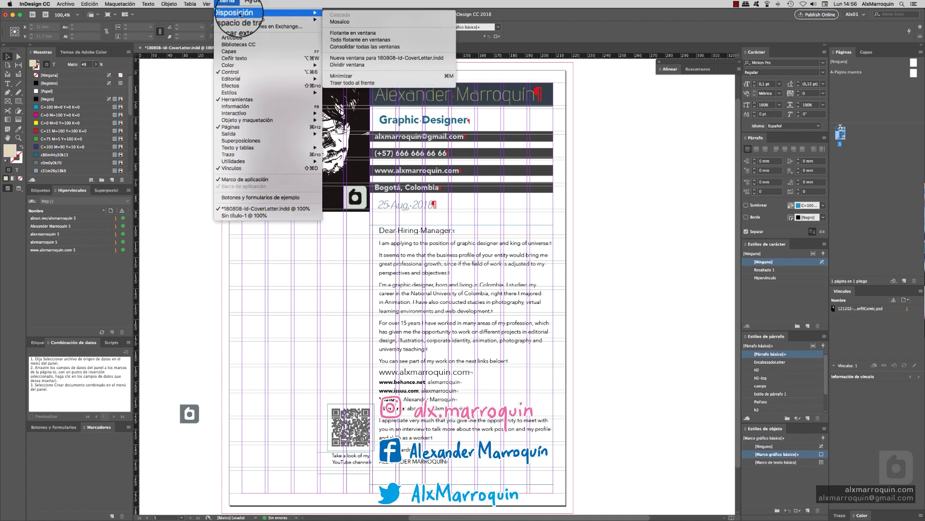
pyautogui.click(339, 22)
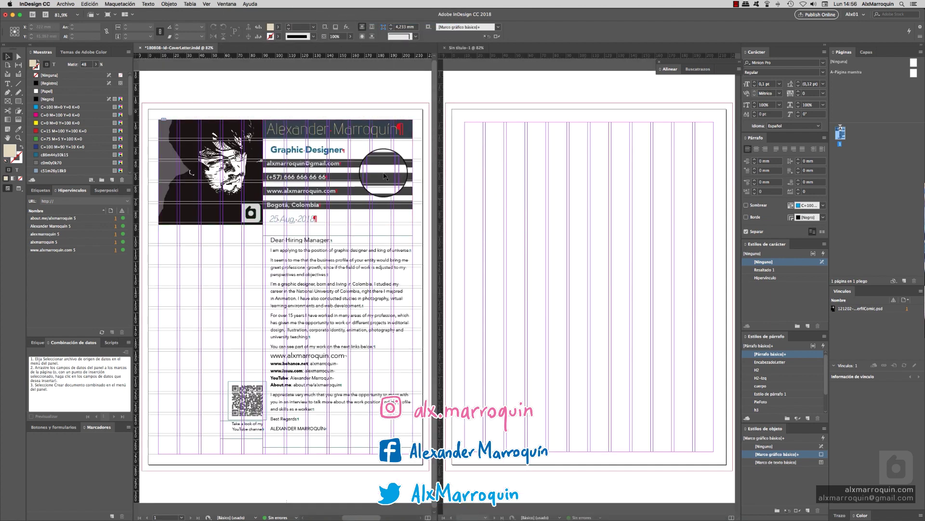
pyautogui.click(438, 79)
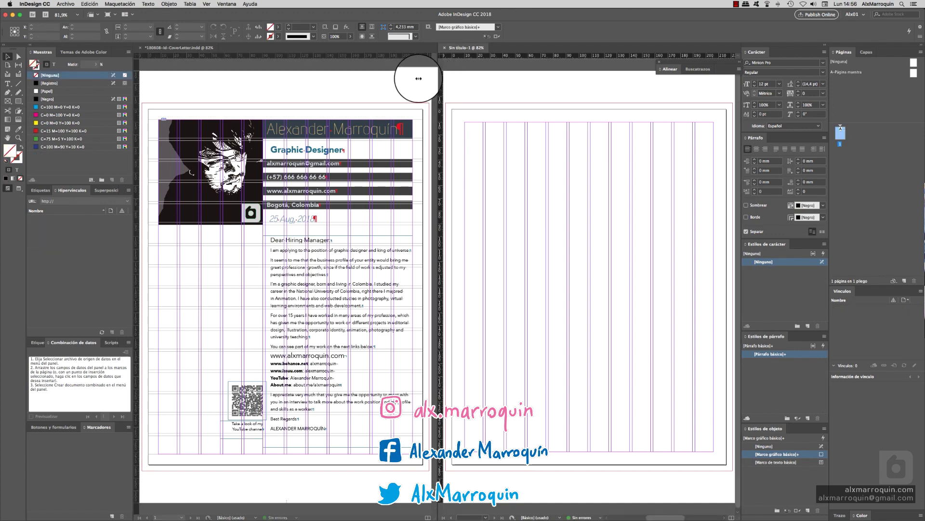
pyautogui.moveTo(435, 78); pyautogui.dragTo(339, 79)
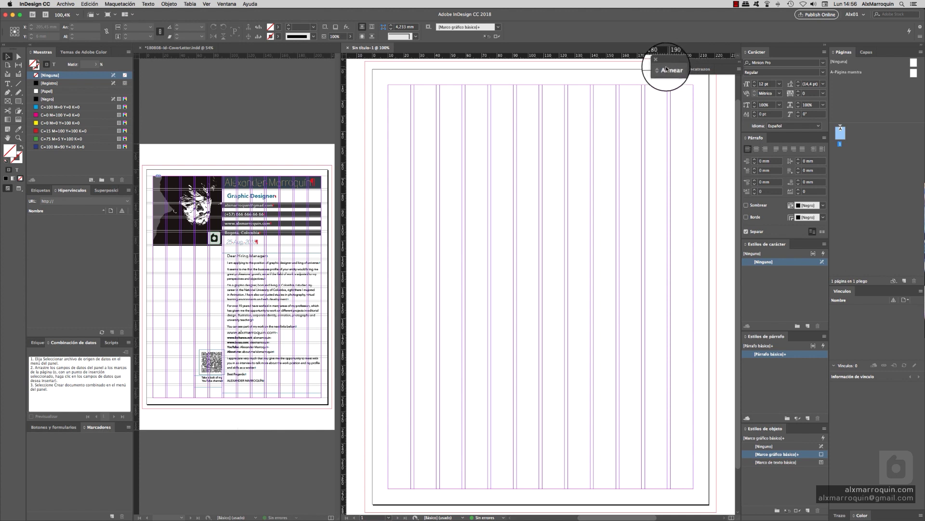
# Step: Dock the floating Alinear and Buscatrazos panel group above Carácter, collapse it and check the Alx01 workspace options
pyautogui.moveTo(691, 66); pyautogui.dragTo(761, 159)
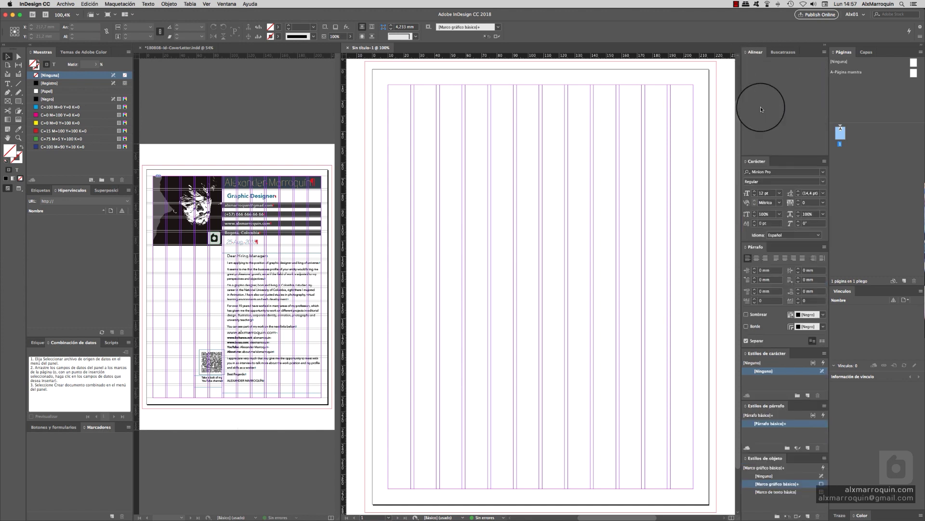
pyautogui.click(755, 52)
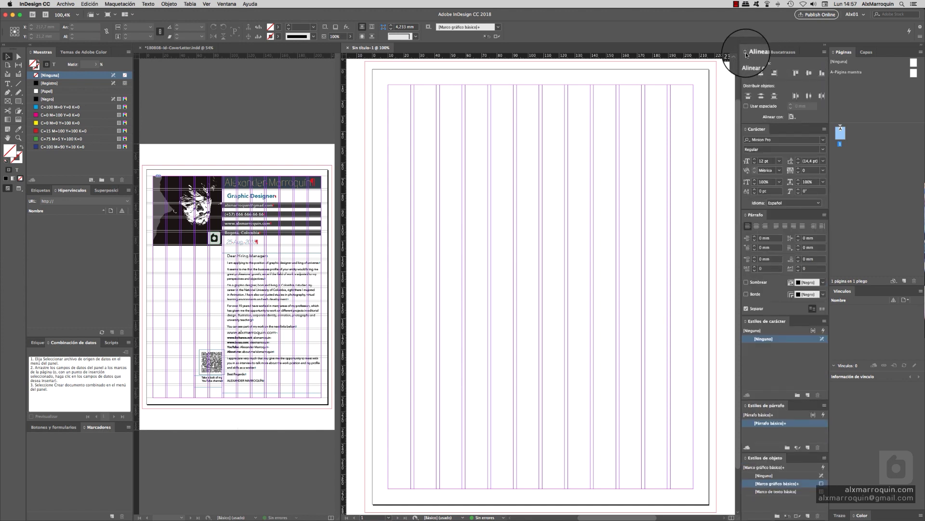
pyautogui.click(746, 53)
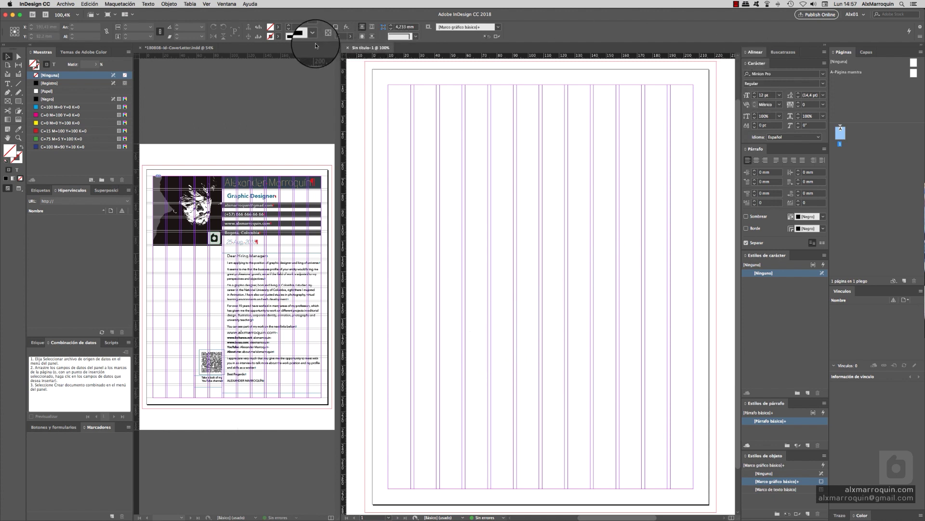
pyautogui.click(852, 14)
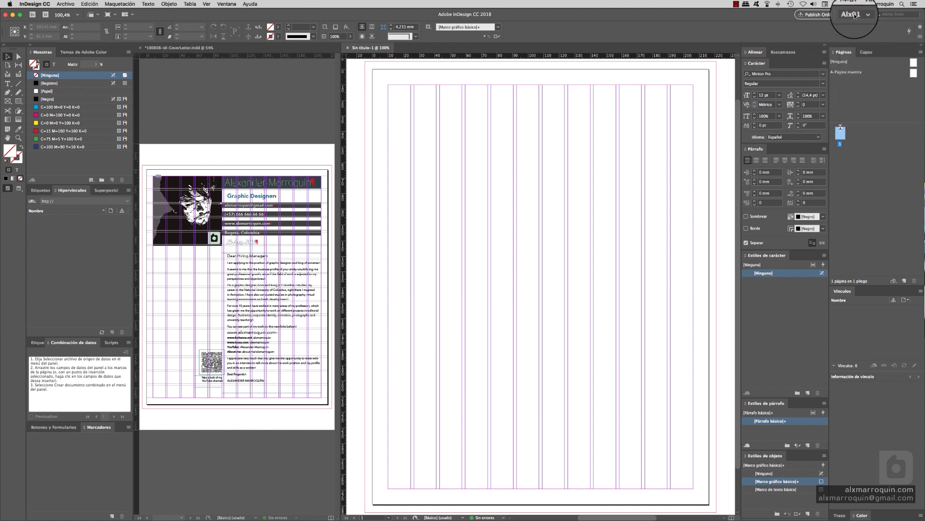
pyautogui.click(866, 97)
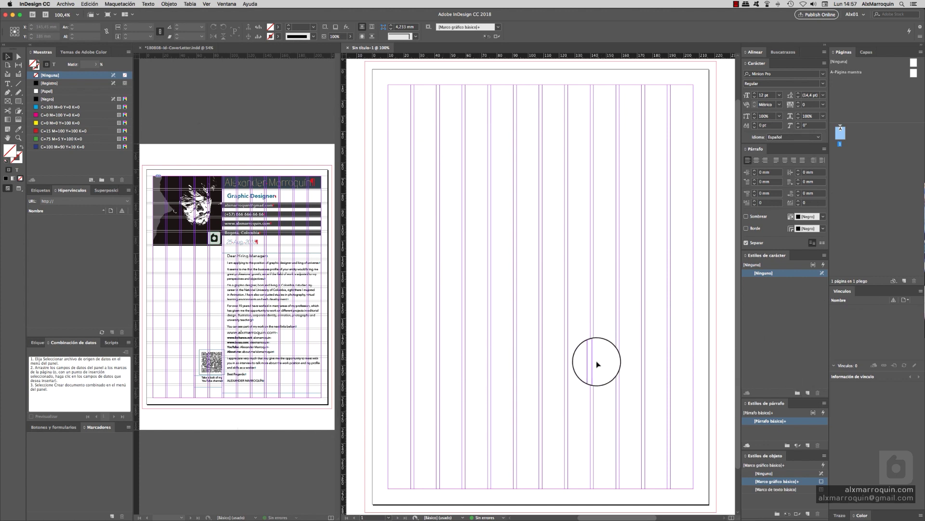
# Step: Switch to Chrome to view the YouTube channel page and its search field, and return to the InDesign documents
pyautogui.press('super+Tab')
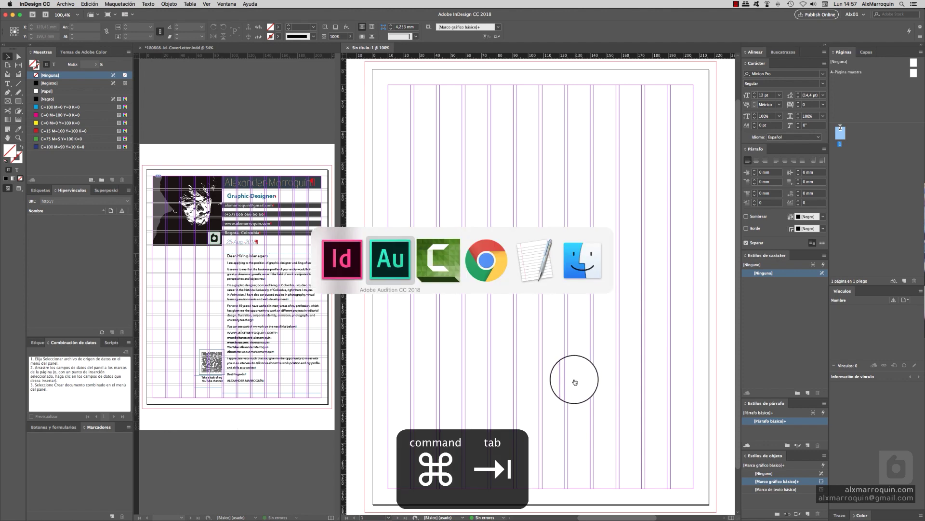
pyautogui.press('super+Tab')
pyautogui.press('super+Tab')
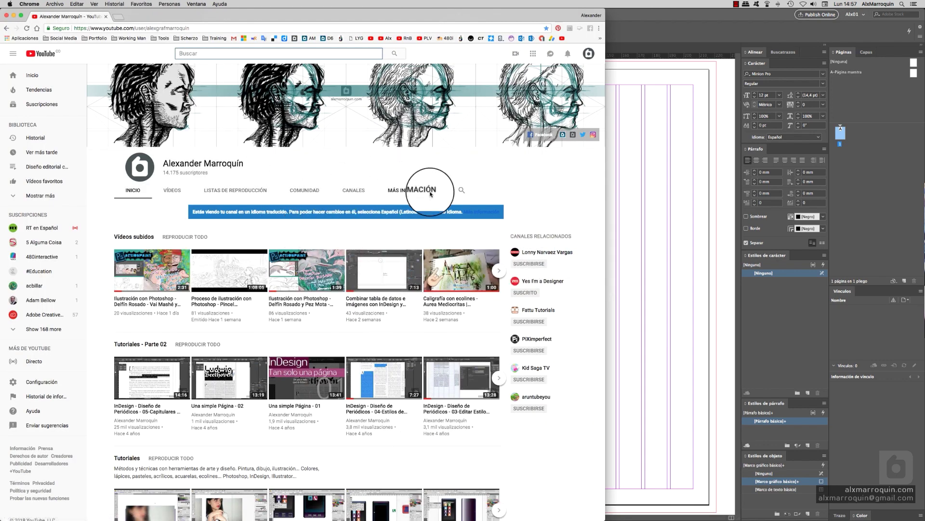
pyautogui.click(462, 191)
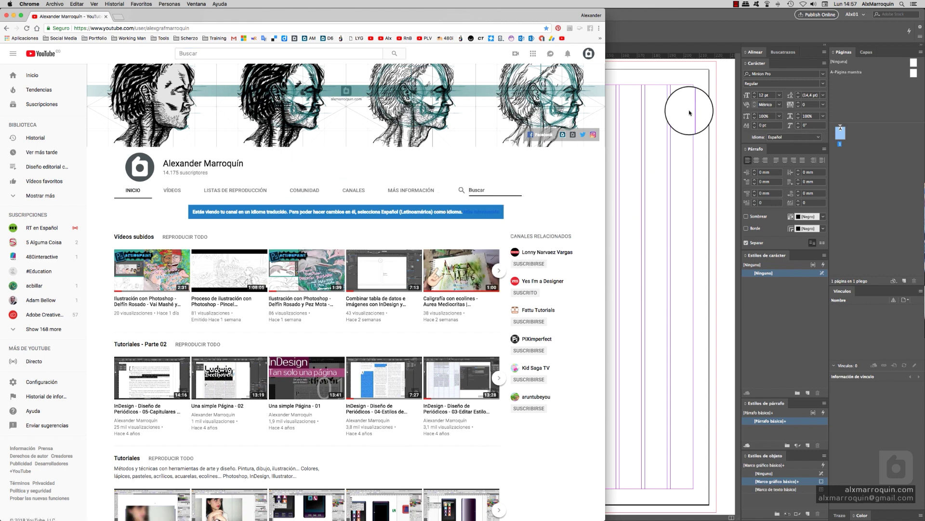
pyautogui.click(677, 70)
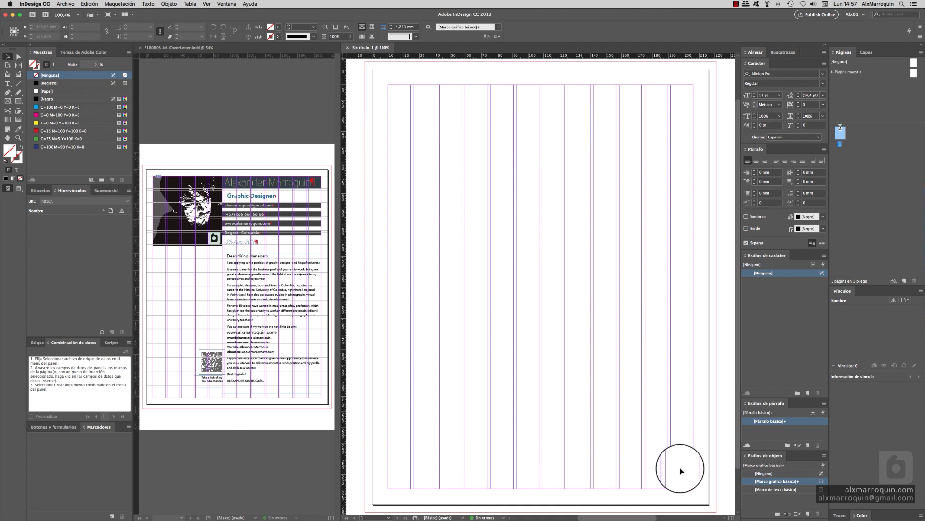
pyautogui.press('super+Tab')
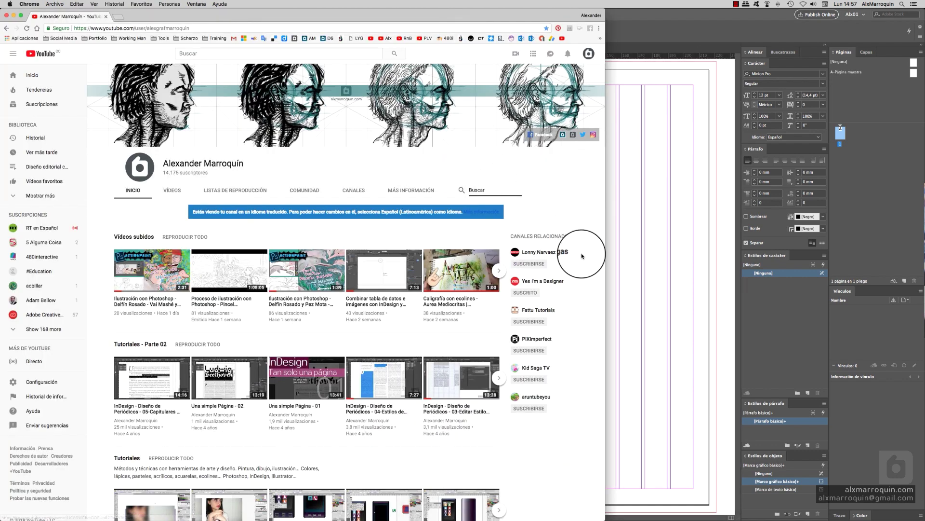
pyautogui.click(657, 152)
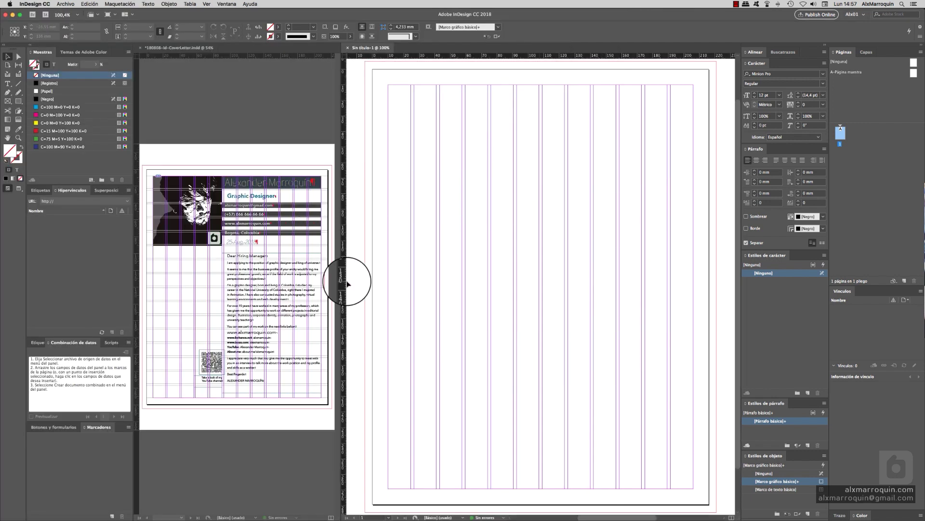
# Step: Add three document pages after page 1 of the new document and undo the additions
pyautogui.moveTo(348, 283); pyautogui.dragTo(541, 138)
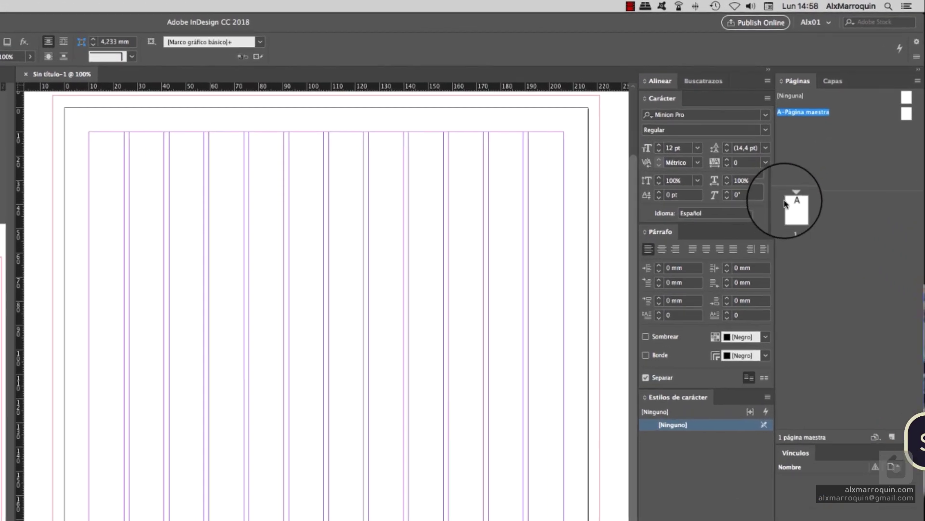
pyautogui.click(841, 138)
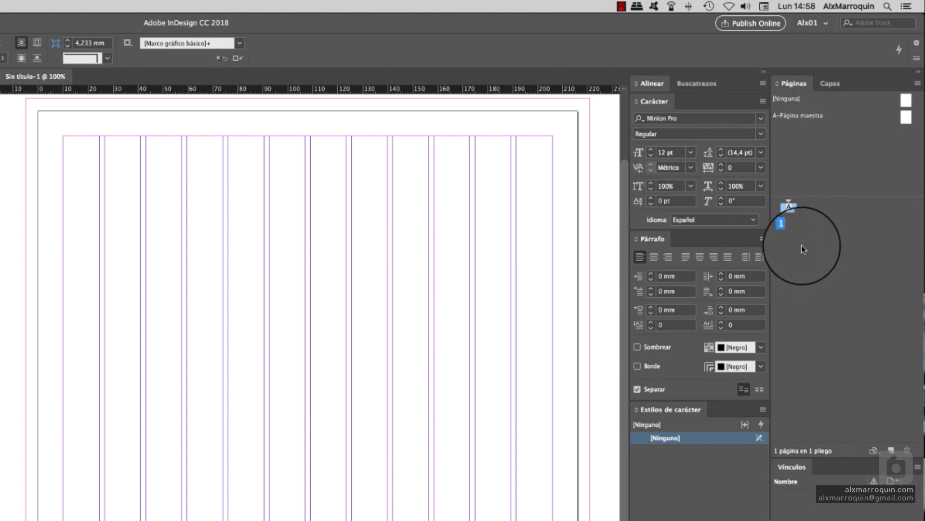
pyautogui.click(890, 448)
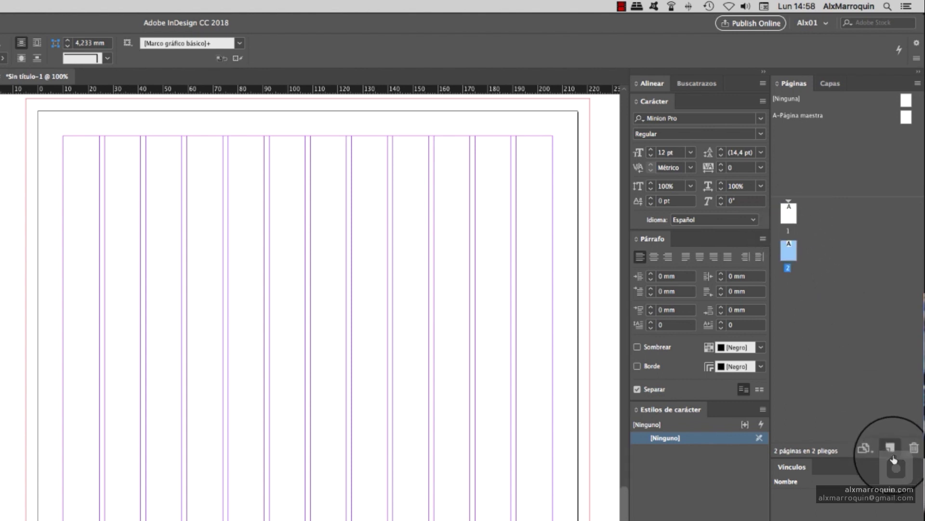
pyautogui.click(891, 450)
pyautogui.click(890, 450)
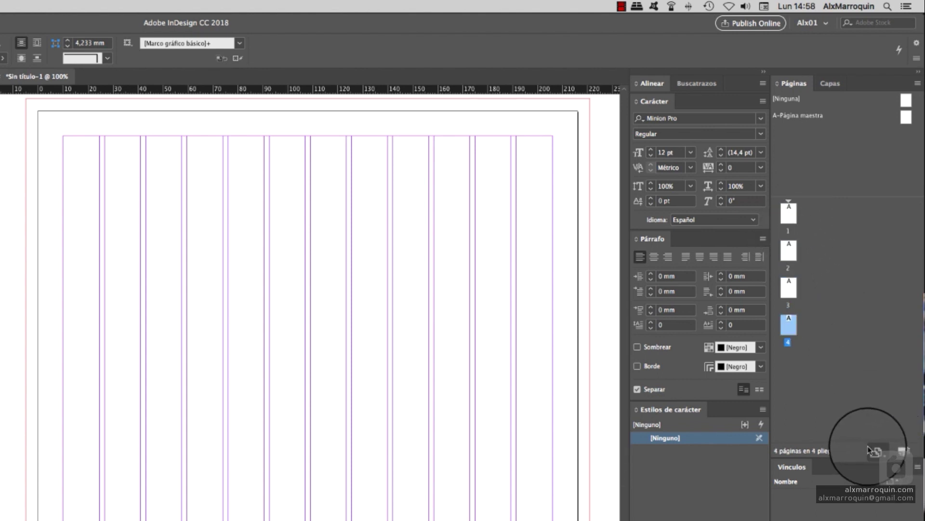
pyautogui.press('super+z')
pyautogui.press('super+z')
pyautogui.press('super+z')
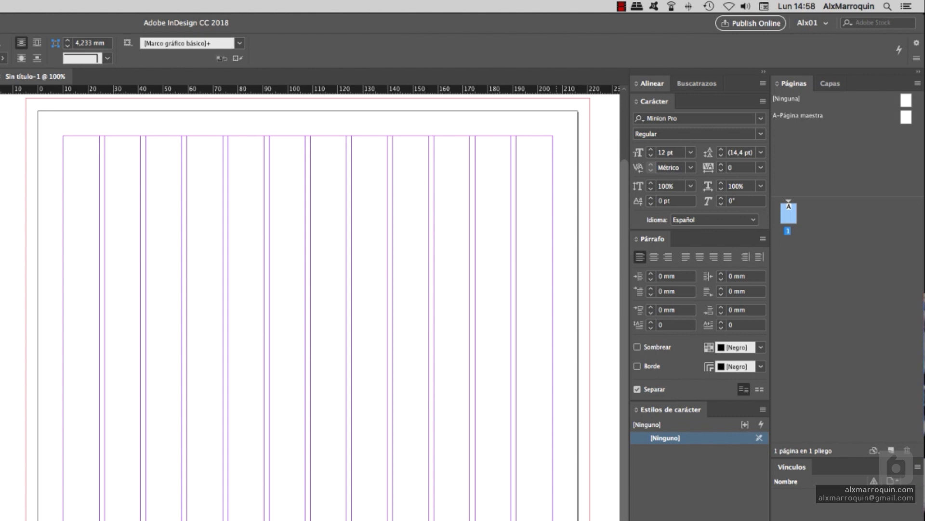
# Step: Add three master pages after A-Página maestra and undo the additions
pyautogui.click(793, 115)
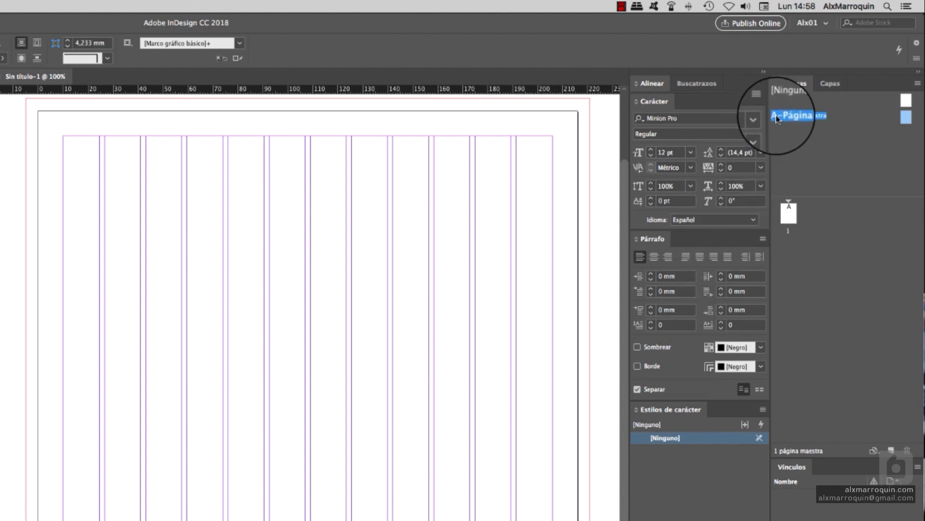
pyautogui.moveTo(776, 118); pyautogui.dragTo(791, 212)
pyautogui.click(890, 451)
pyautogui.click(890, 451)
pyautogui.click(889, 450)
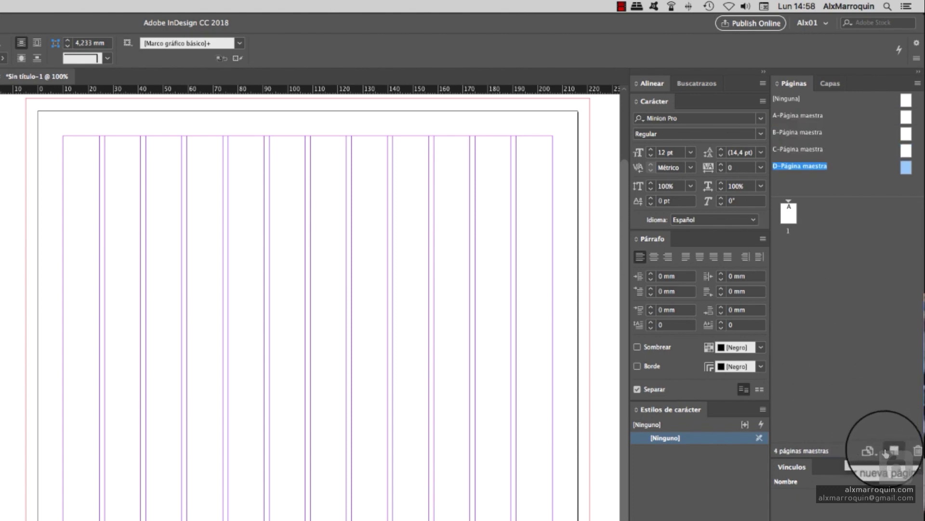
pyautogui.press('super+z')
pyautogui.press('super+z')
pyautogui.press('super+z')
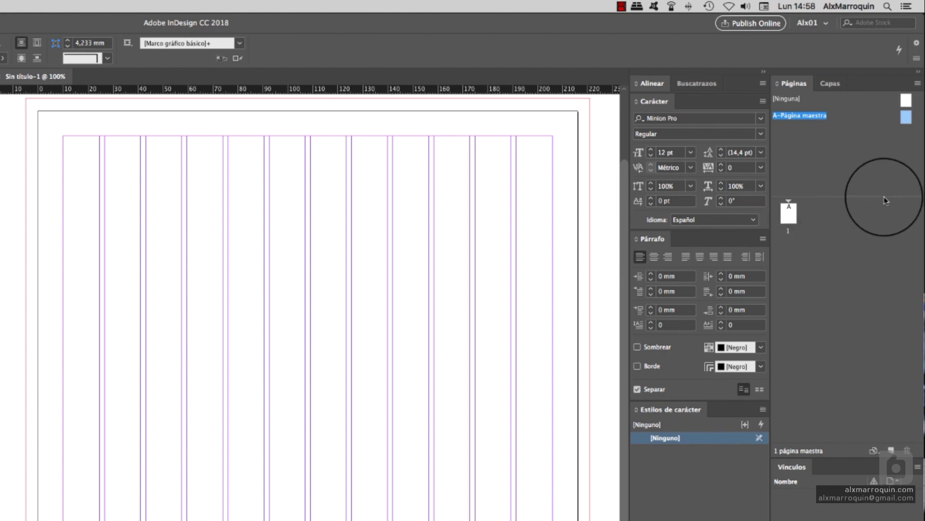
# Step: Enlarge the master pages area of the Páginas panel and add four document pages after page 1
pyautogui.moveTo(885, 197); pyautogui.dragTo(862, 237)
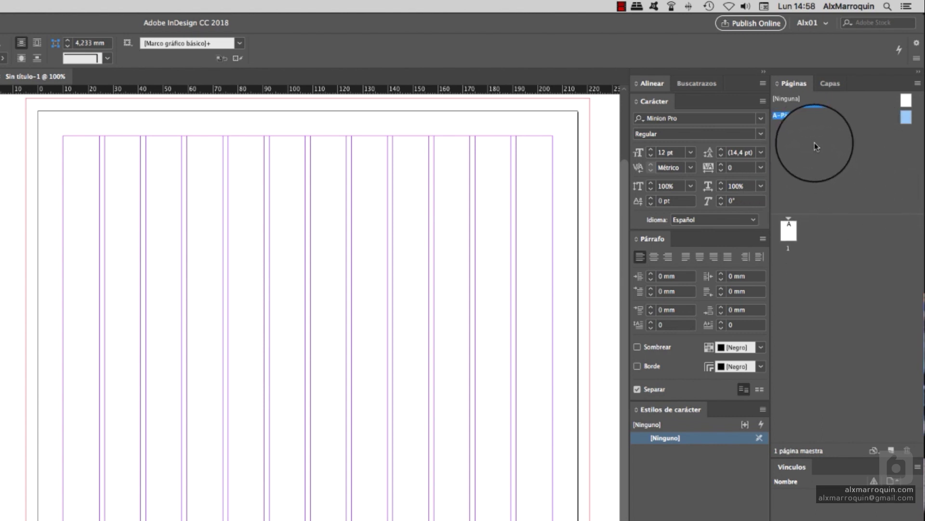
pyautogui.moveTo(816, 146); pyautogui.dragTo(791, 231)
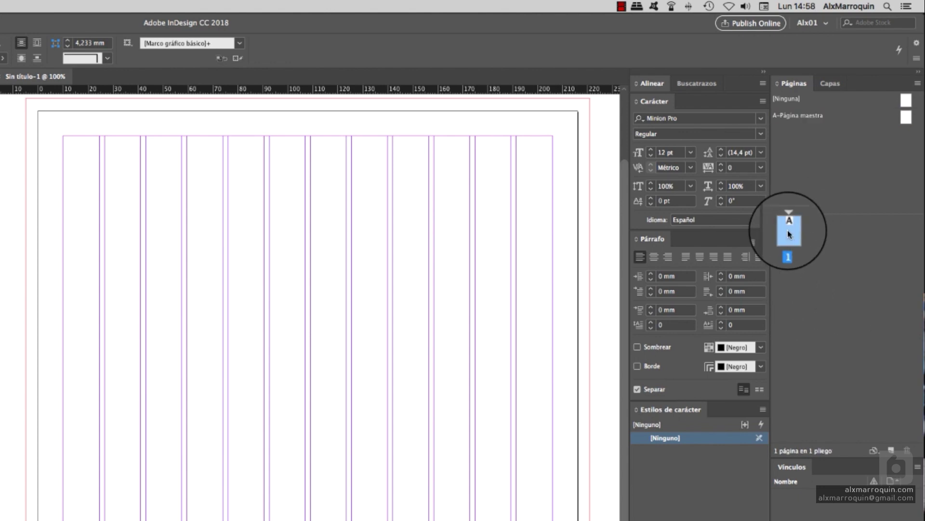
pyautogui.click(891, 451)
pyautogui.click(891, 451)
pyautogui.click(891, 451)
pyautogui.click(890, 450)
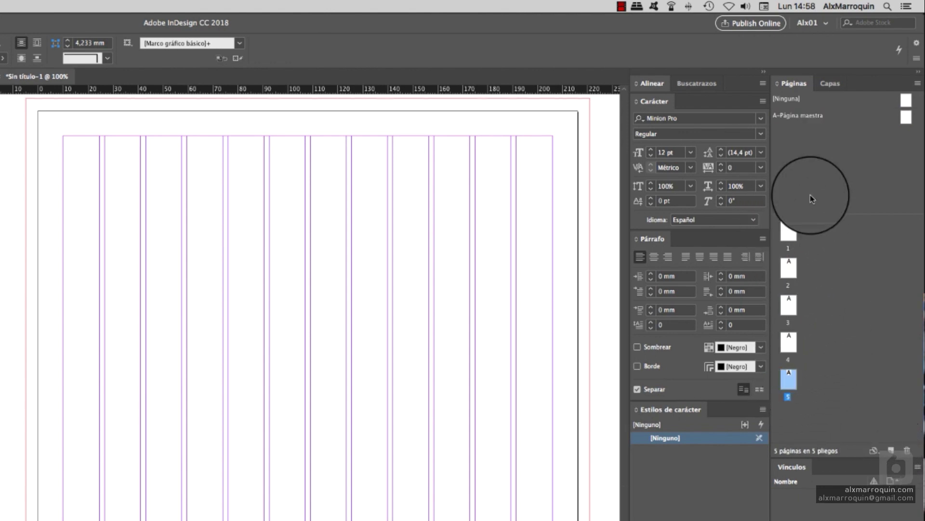
# Step: Add four new master pages after A-Página maestra
pyautogui.click(801, 116)
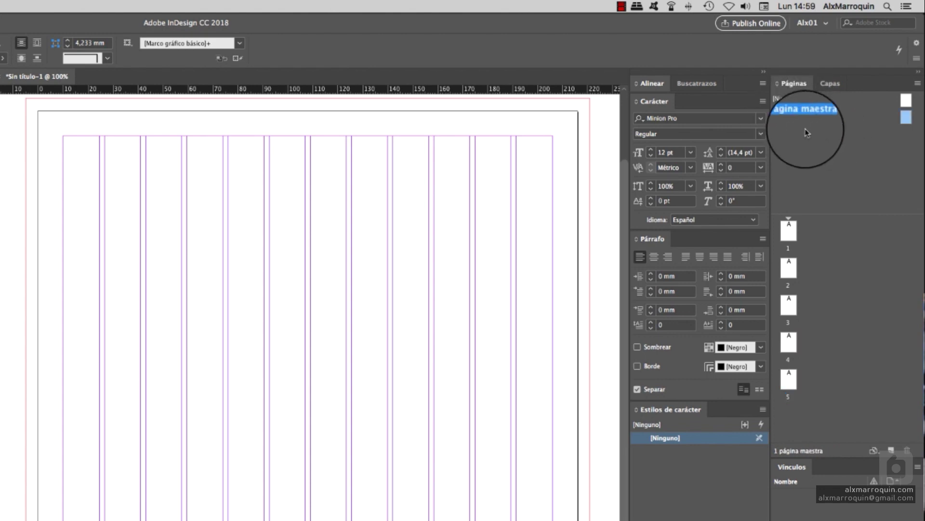
pyautogui.click(890, 450)
pyautogui.click(890, 451)
pyautogui.click(891, 451)
pyautogui.click(891, 451)
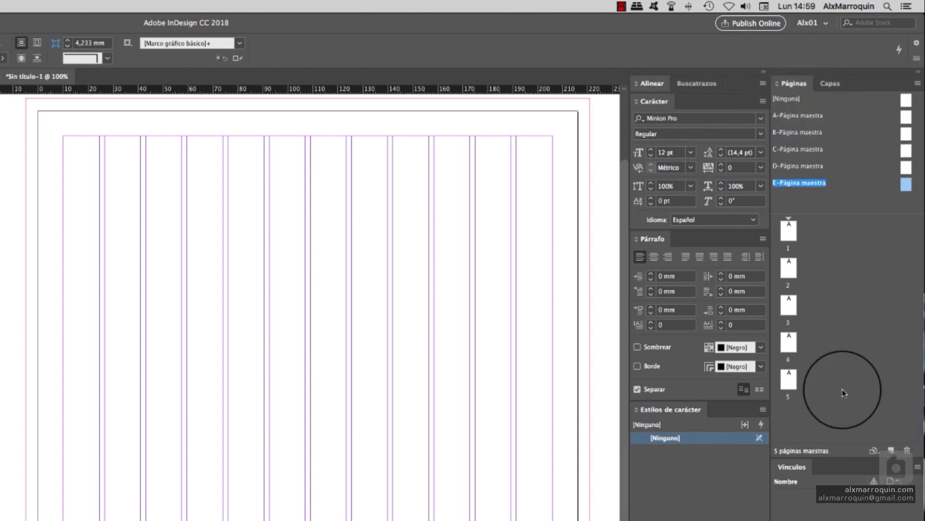
# Step: Undo the addition of the four new master pages so only A-Página maestra remains
pyautogui.press('super+z')
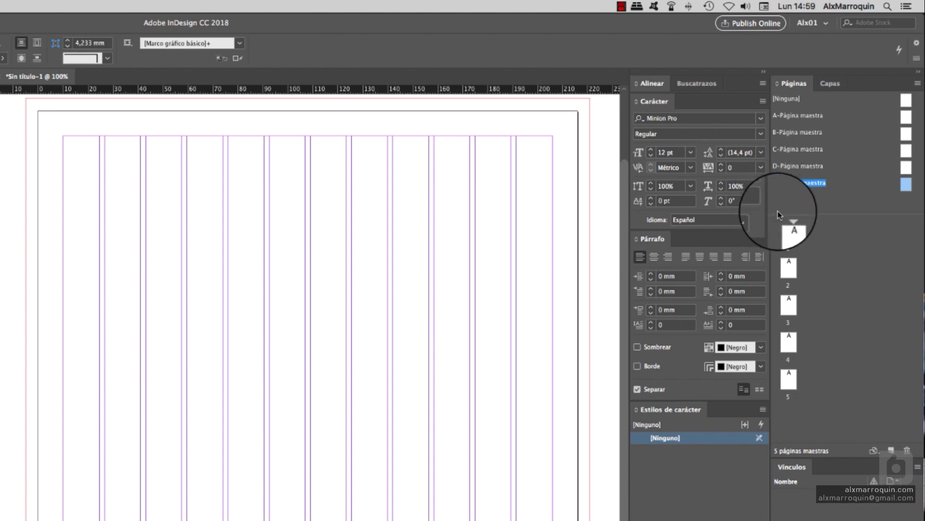
pyautogui.press('super+z')
pyautogui.press('super+z')
pyautogui.press('super+z')
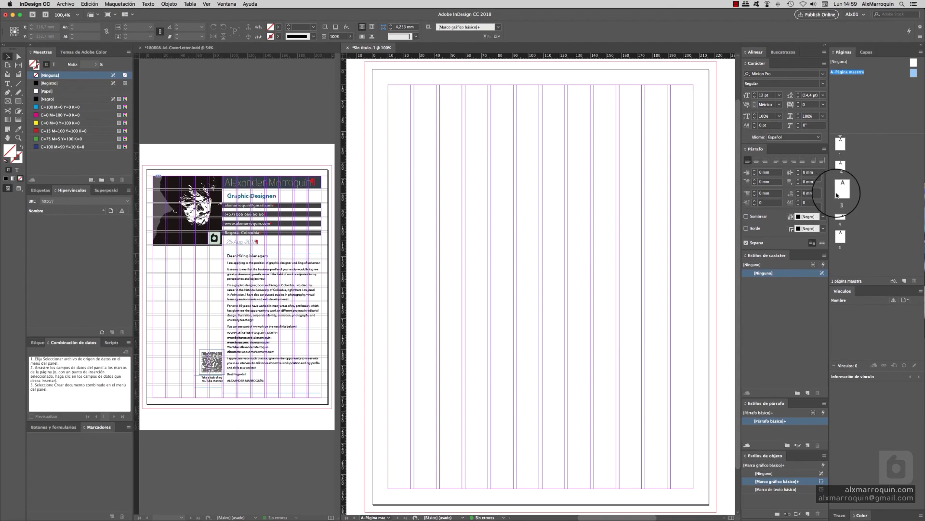
# Step: Display document page 5 and then page 1 to compare the pages based on the A master
pyautogui.click(791, 309)
pyautogui.moveTo(842, 194); pyautogui.dragTo(847, 239)
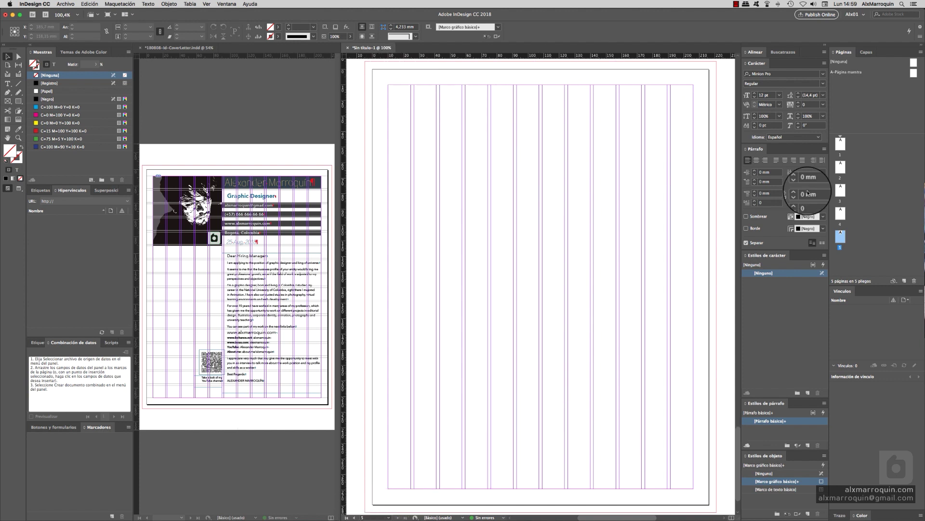
pyautogui.doubleClick(841, 143)
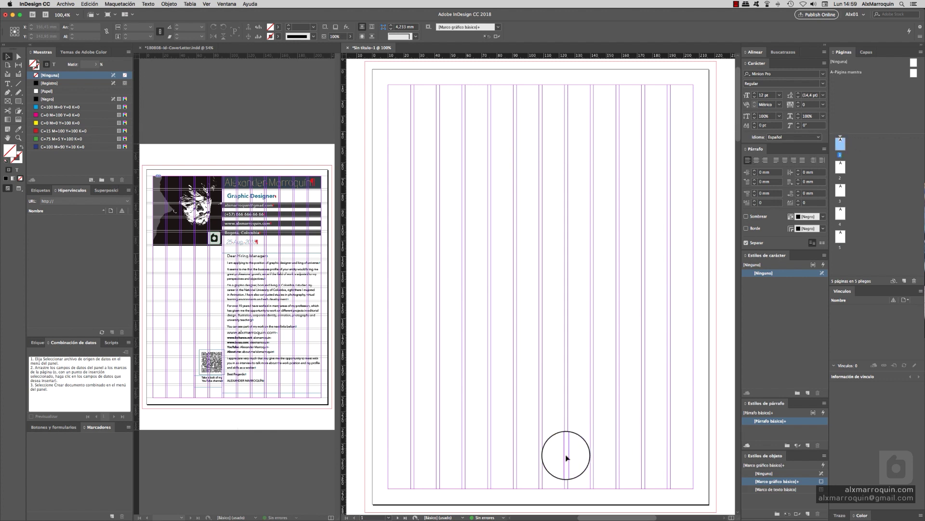
# Step: Open A-Página maestra for editing and set the ruler guide color to Gris claro
pyautogui.doubleClick(843, 71)
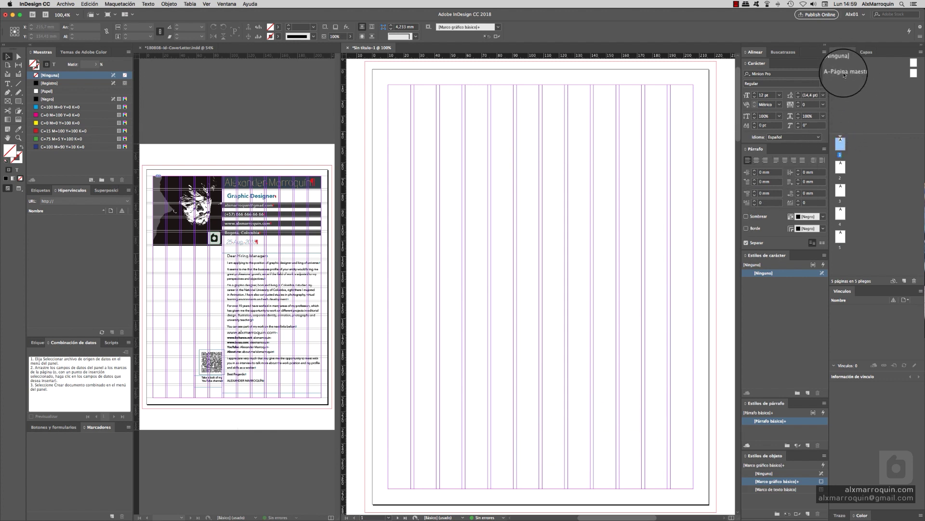
pyautogui.moveTo(844, 166); pyautogui.dragTo(841, 170)
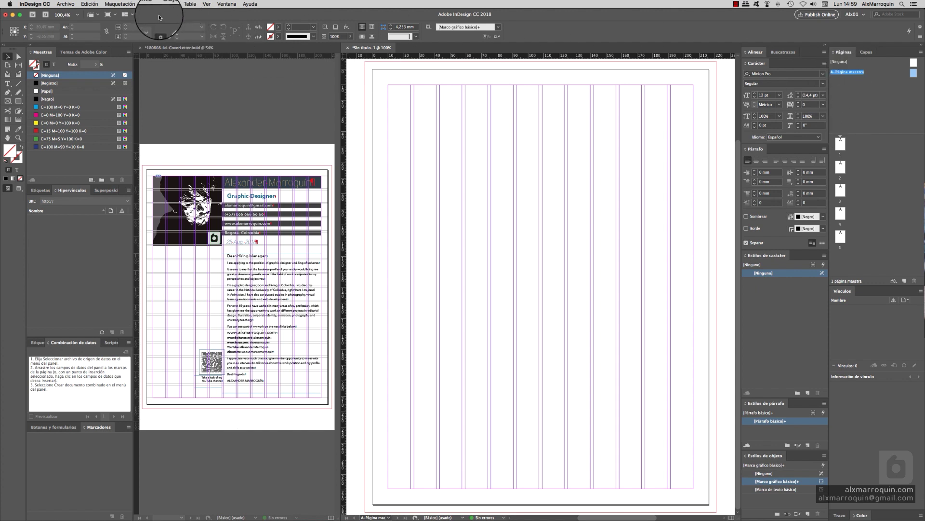
pyautogui.click(110, 5)
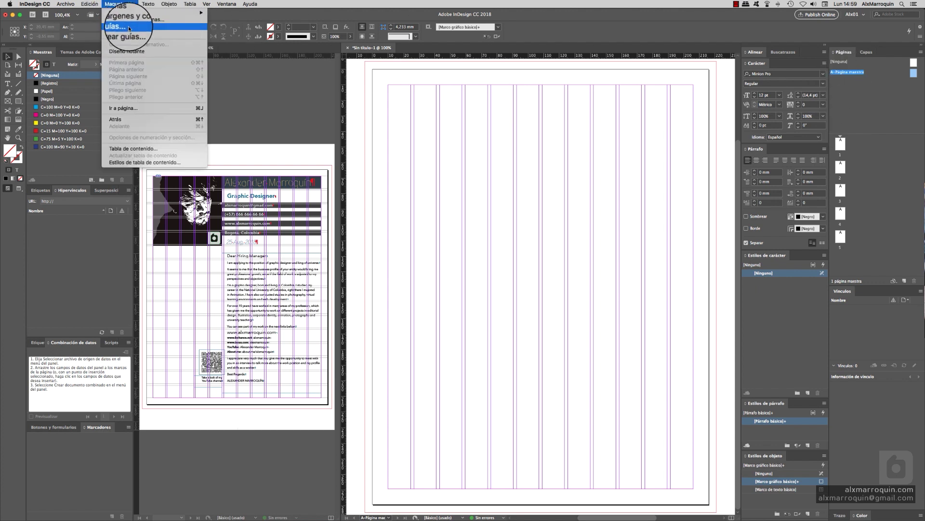
pyautogui.click(120, 22)
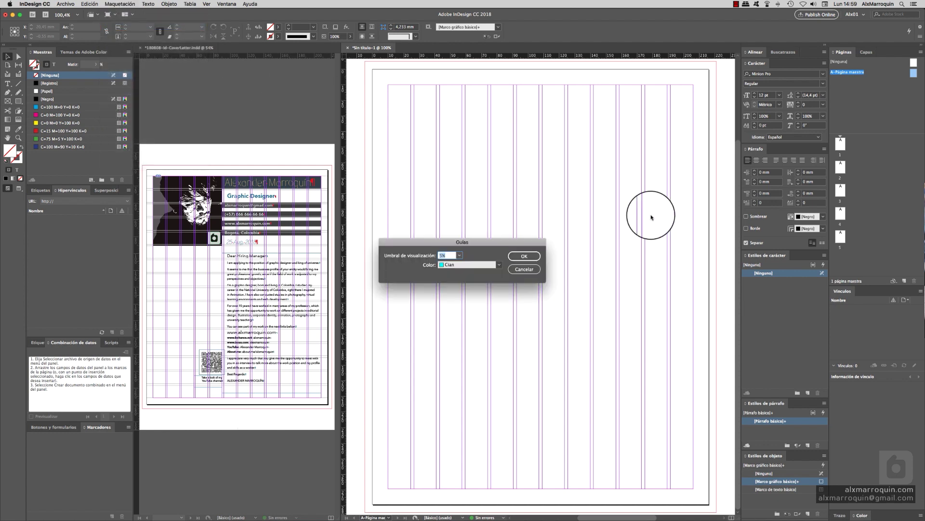
pyautogui.click(497, 266)
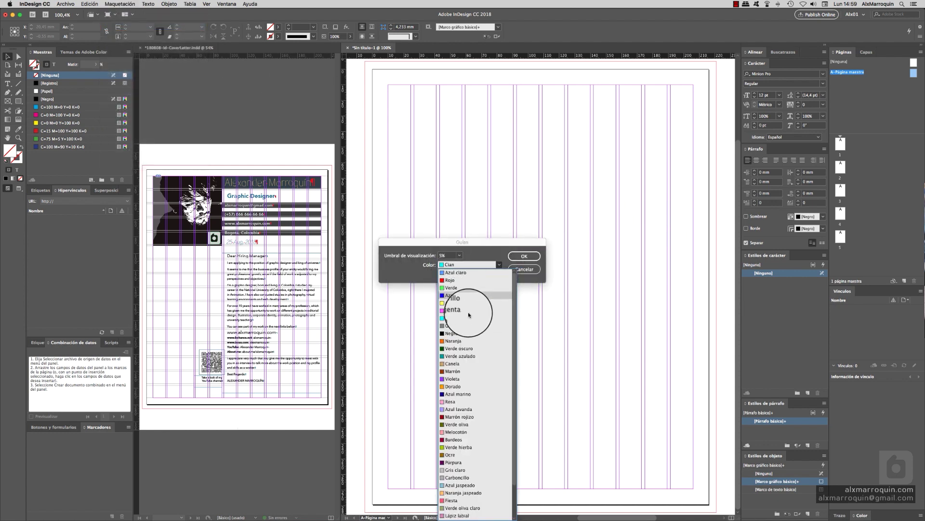
pyautogui.click(452, 472)
pyautogui.click(524, 256)
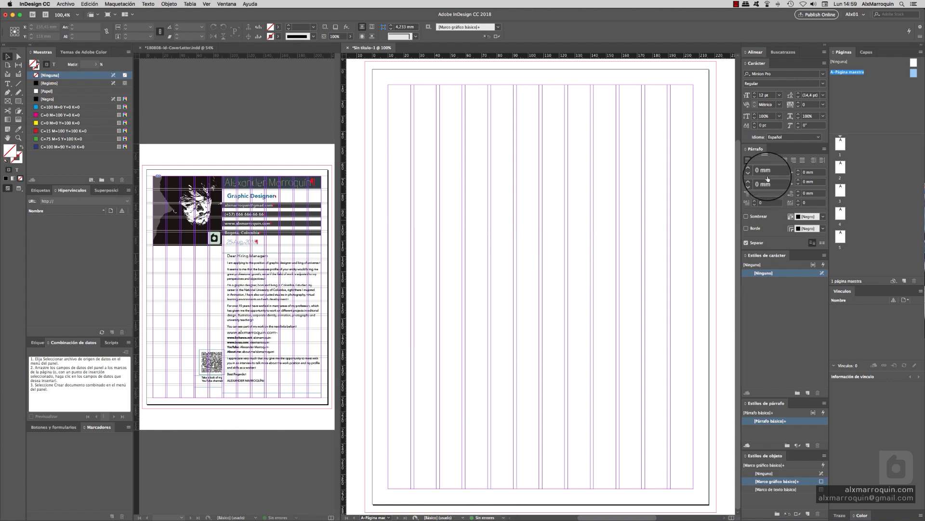
# Step: Set up previewed row guides on A-Página maestra with 24 rows and a 2 mm gutter, fitted to the margins
pyautogui.click(114, 4)
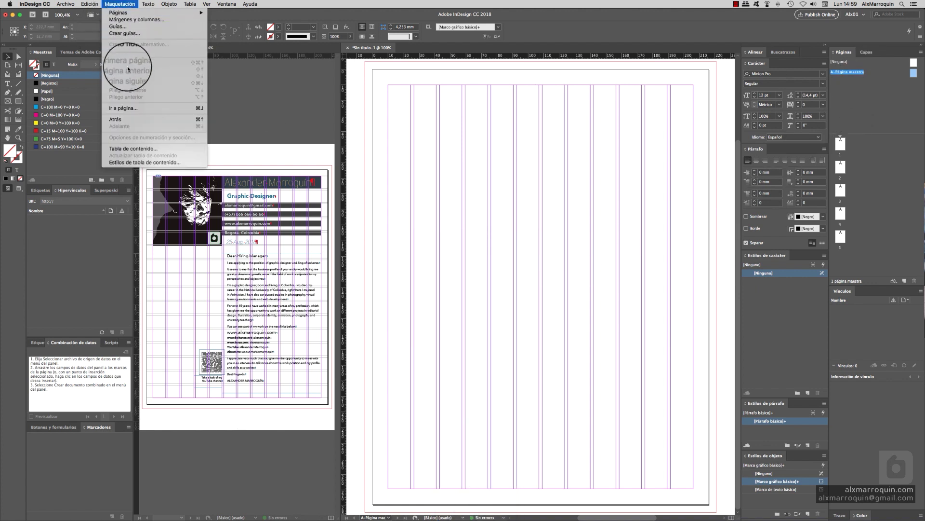
pyautogui.click(129, 37)
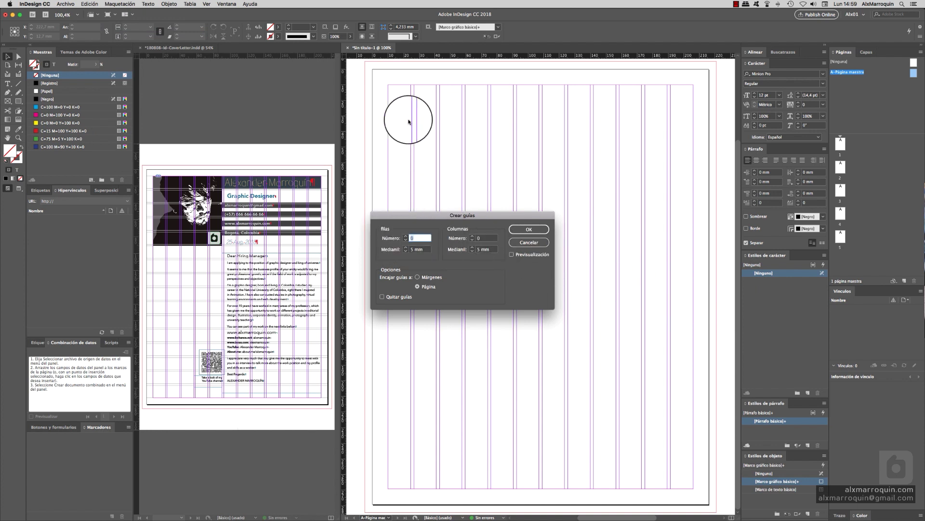
pyautogui.click(512, 254)
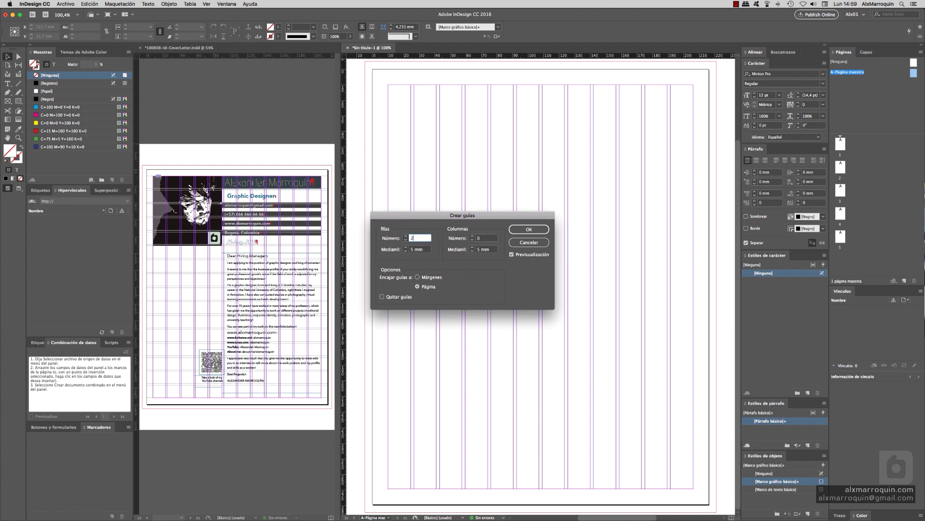
pyautogui.press('Tab')
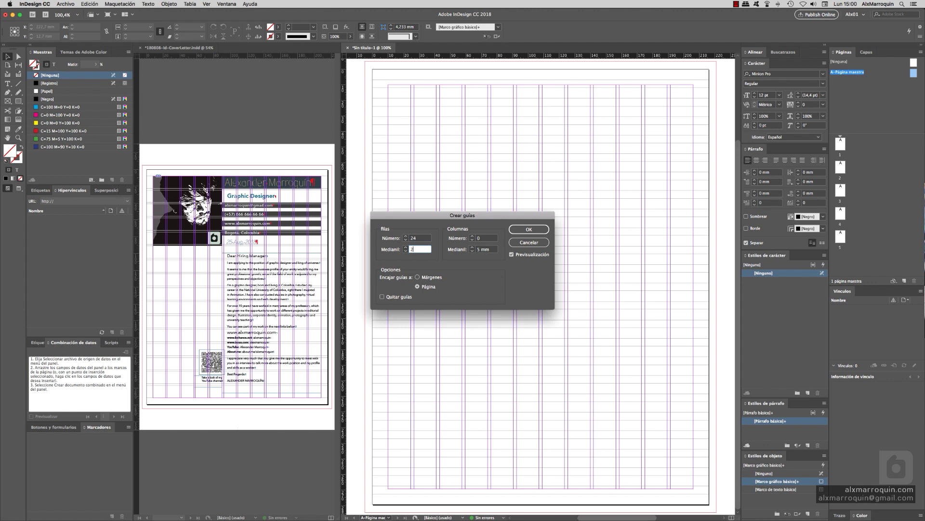
pyautogui.write('2')
pyautogui.press('Tab')
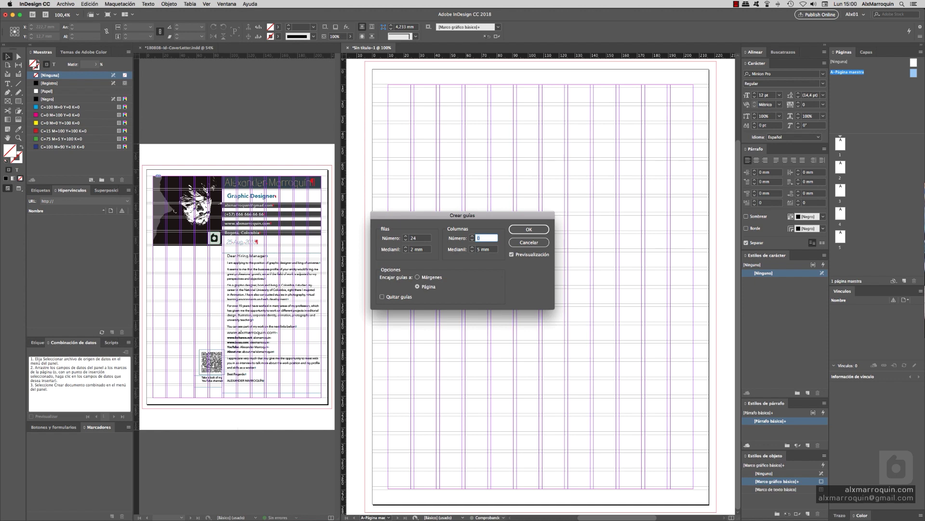
pyautogui.moveTo(463, 215); pyautogui.dragTo(613, 210)
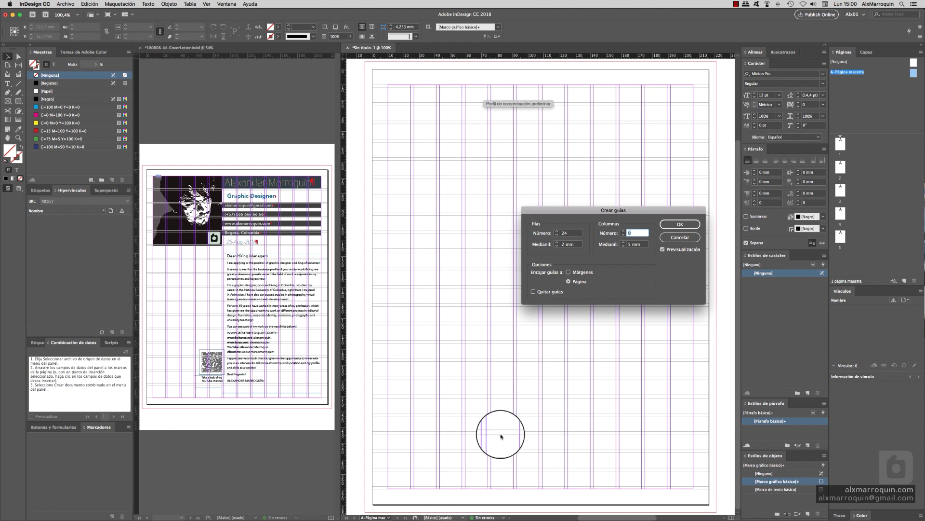
pyautogui.moveTo(570, 213); pyautogui.dragTo(544, 196)
pyautogui.click(542, 252)
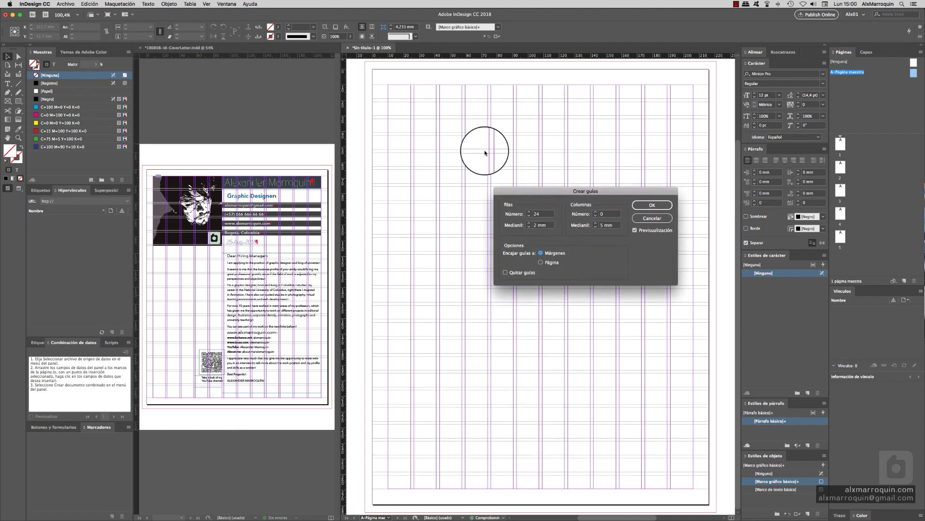
# Step: Reduce the guide rows to 18 and create the guides on A-Página maestra
pyautogui.click(530, 217)
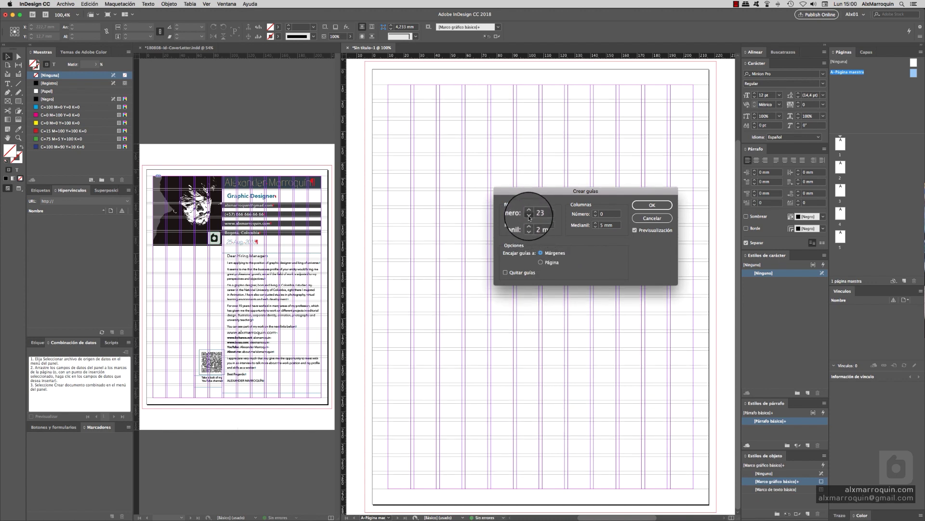
pyautogui.click(530, 217)
pyautogui.click(529, 217)
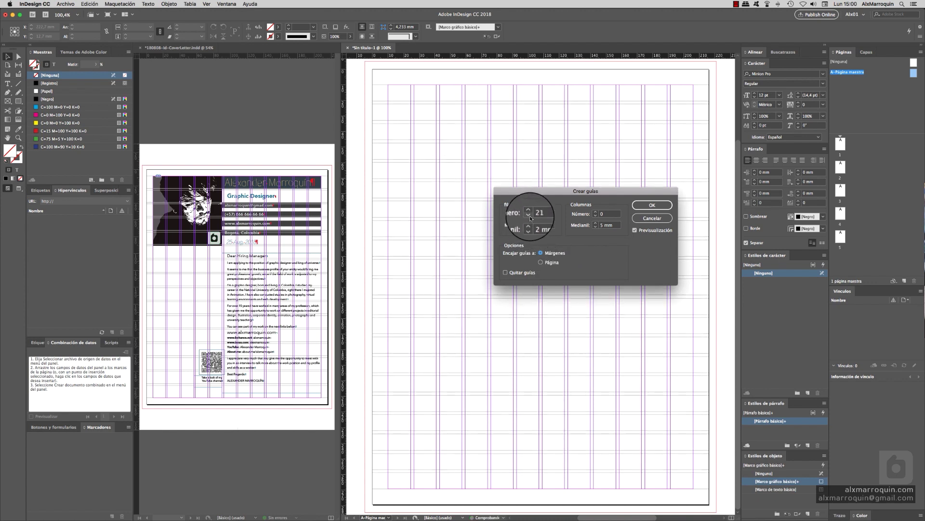
pyautogui.click(529, 217)
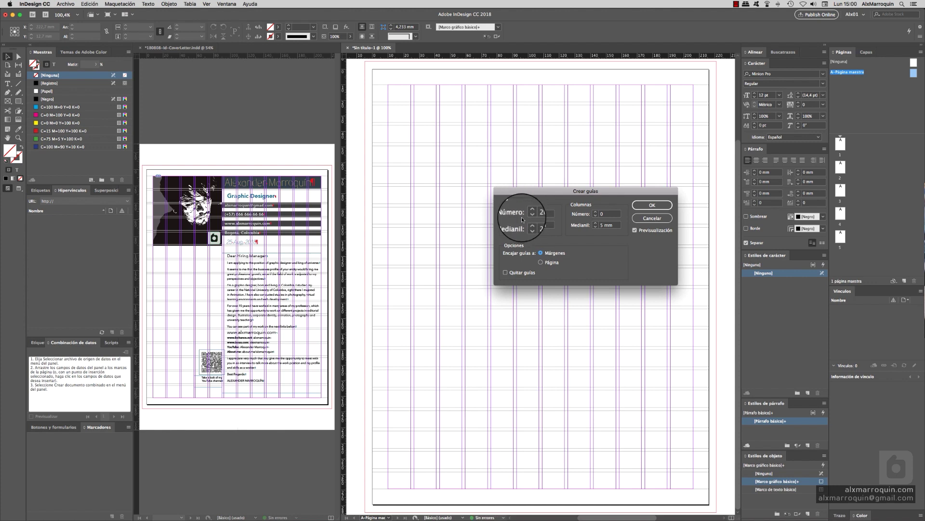
pyautogui.click(529, 217)
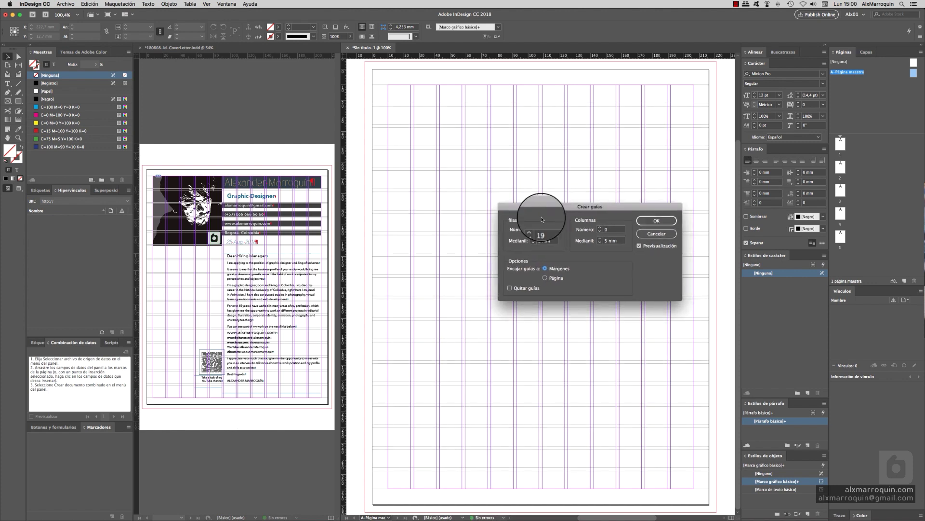
pyautogui.moveTo(546, 203); pyautogui.dragTo(449, 272)
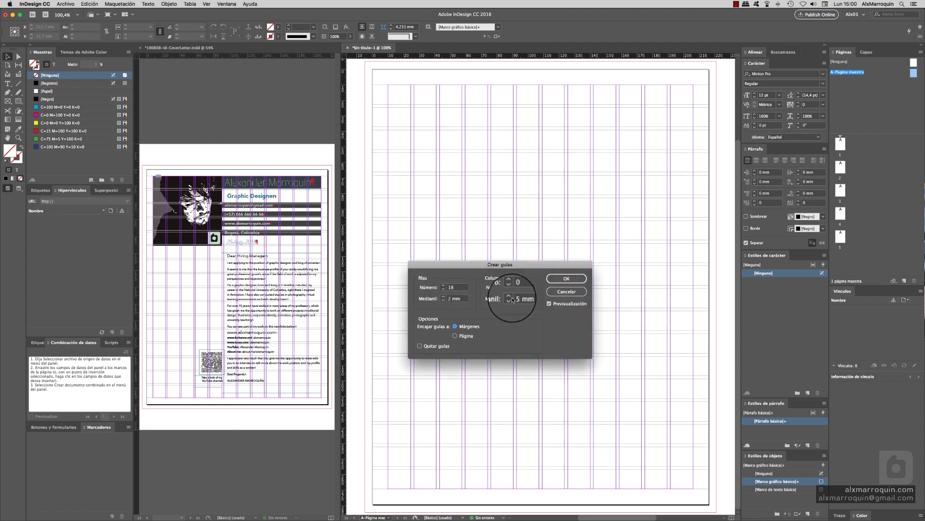
pyautogui.click(566, 278)
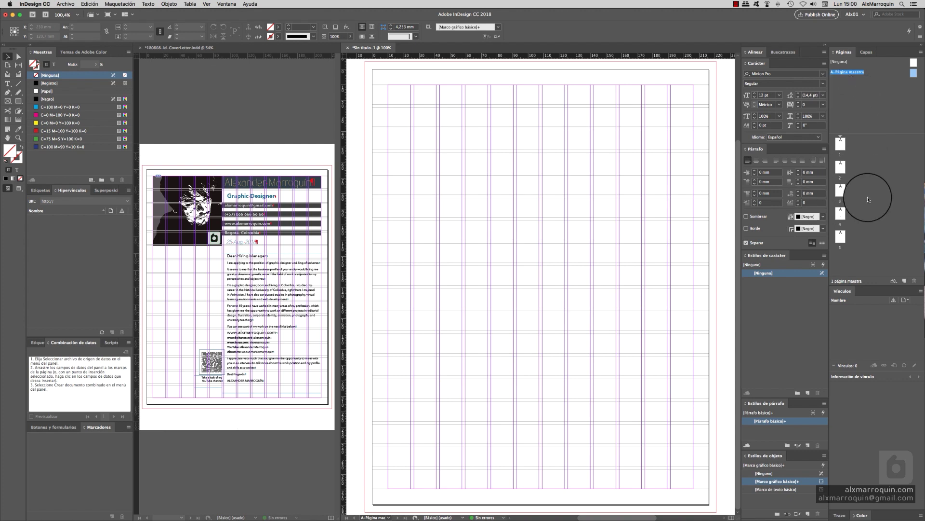
# Step: Compare the guides on page 1 with those on A-Página maestra, checking where they can be selected
pyautogui.doubleClick(842, 147)
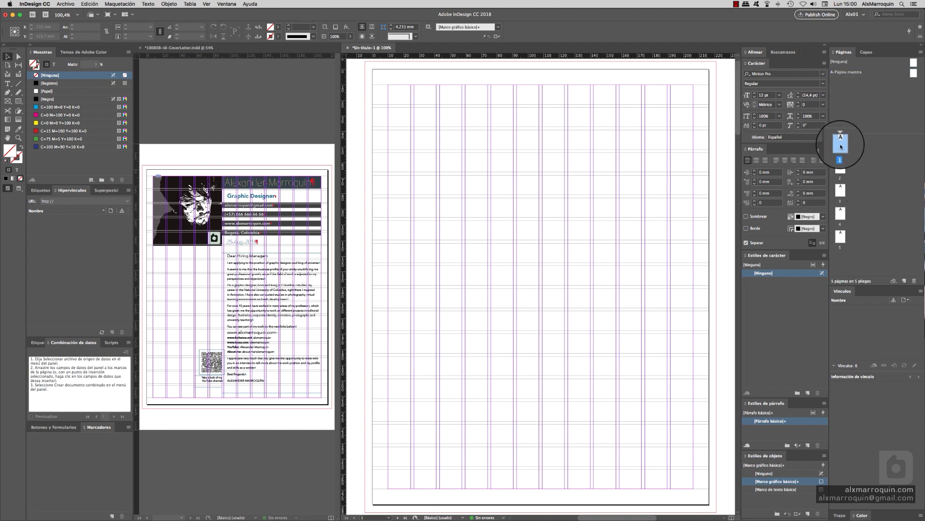
pyautogui.press('super+0')
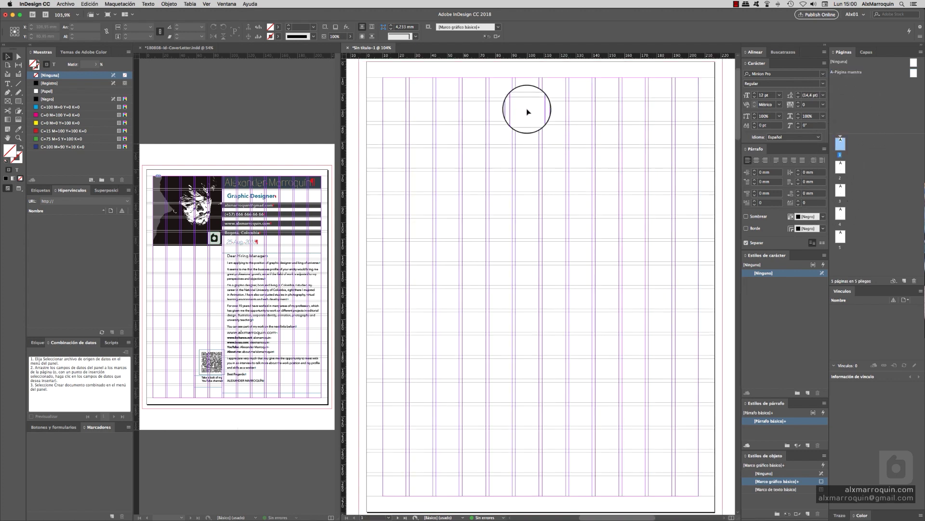
pyautogui.doubleClick(849, 72)
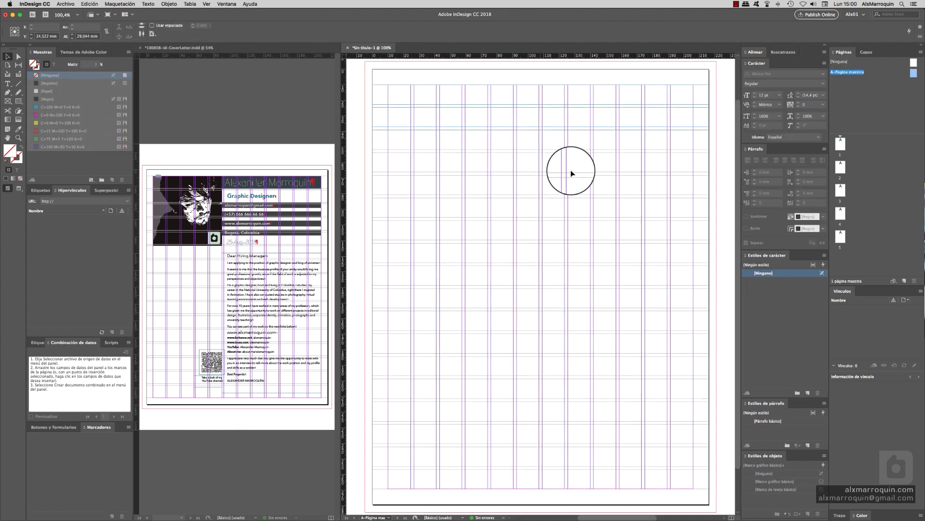
# Step: Return to page 1 and delete document pages 2 through 5
pyautogui.doubleClick(839, 154)
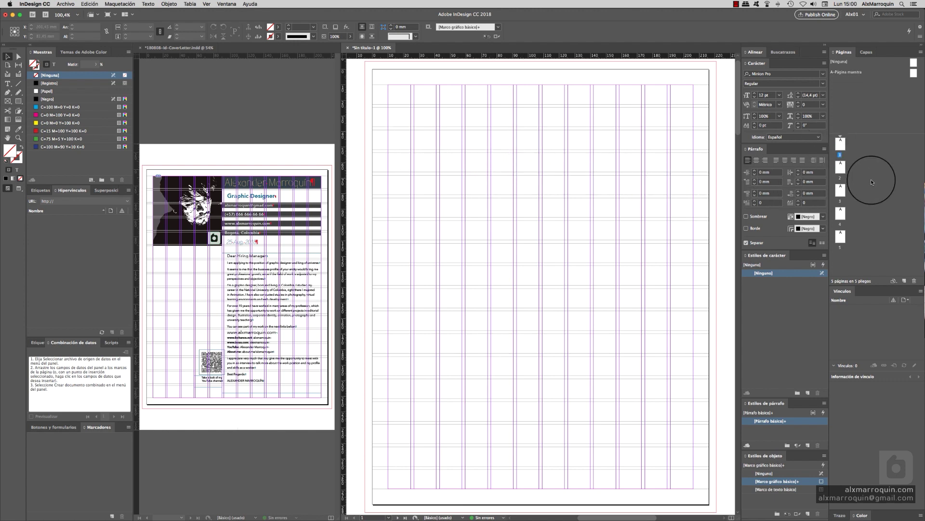
pyautogui.click(843, 169)
pyautogui.keyDown('shift'); pyautogui.click(840, 239); pyautogui.keyUp('shift')
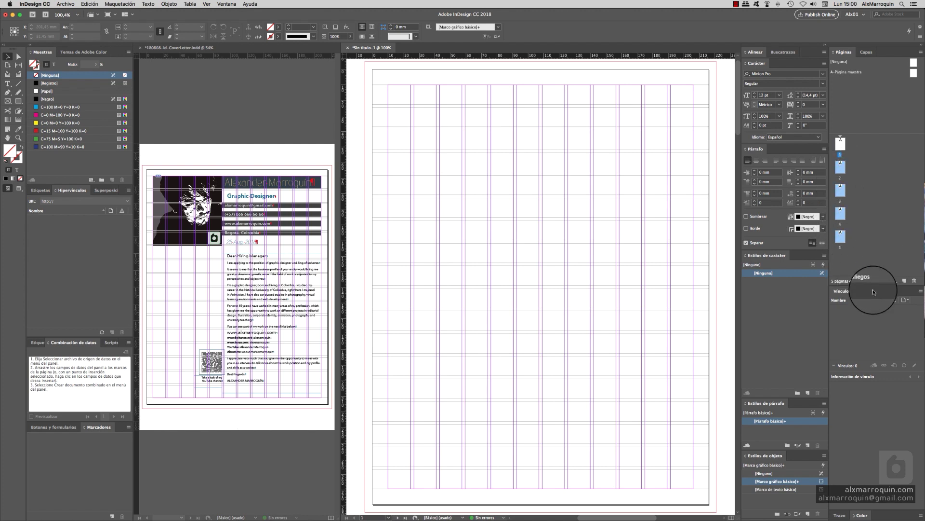
pyautogui.click(914, 281)
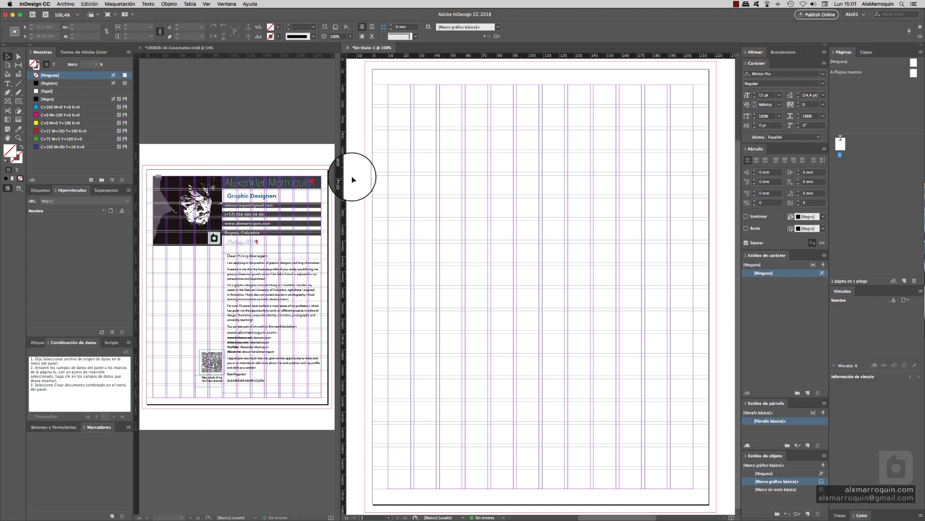
# Step: Draw a rectangular frame about 80 by 85 mm from page 1's upper-left margin corner, spanning five columns and six rows
pyautogui.press('f')
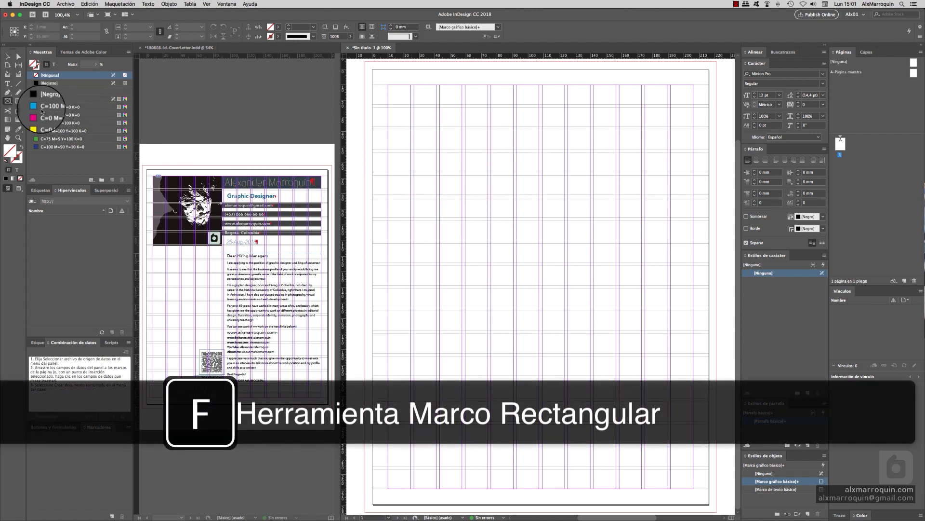
pyautogui.moveTo(8, 101)
pyautogui.mouseDown()
pyautogui.moveTo(23, 110)
pyautogui.moveTo(11, 103)
pyautogui.mouseUp()
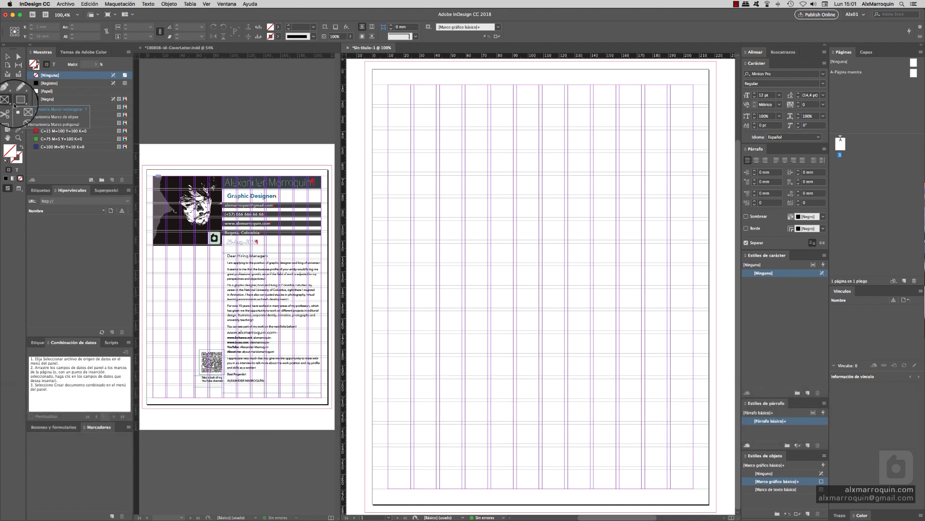
pyautogui.moveTo(388, 85); pyautogui.dragTo(515, 217)
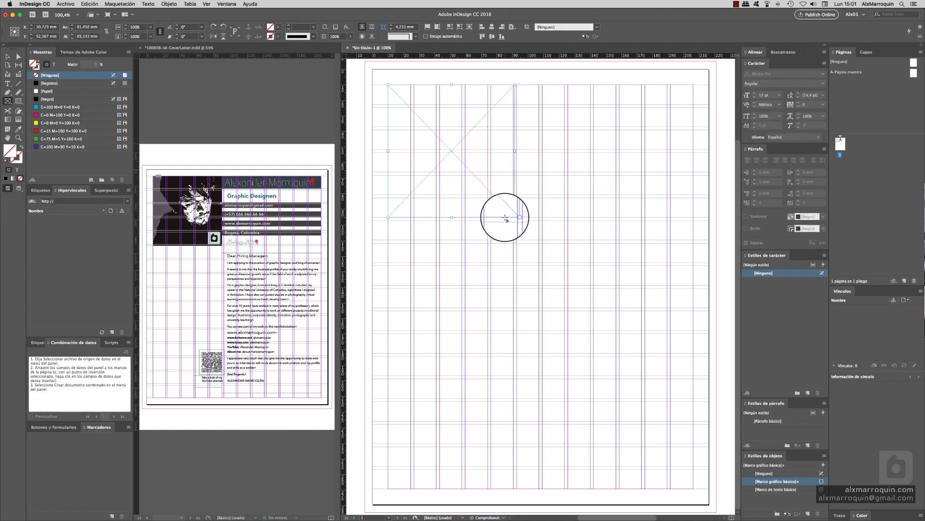
pyautogui.press('v')
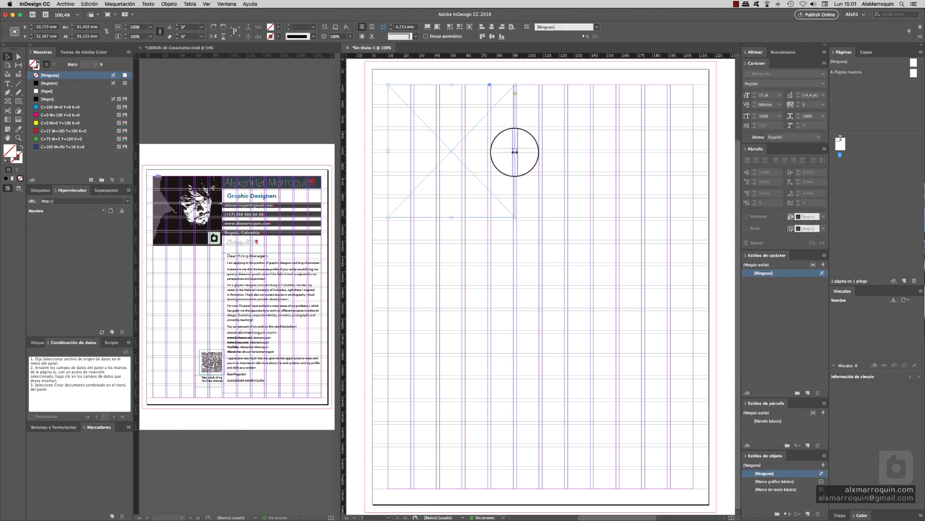
pyautogui.moveTo(515, 151); pyautogui.dragTo(514, 151)
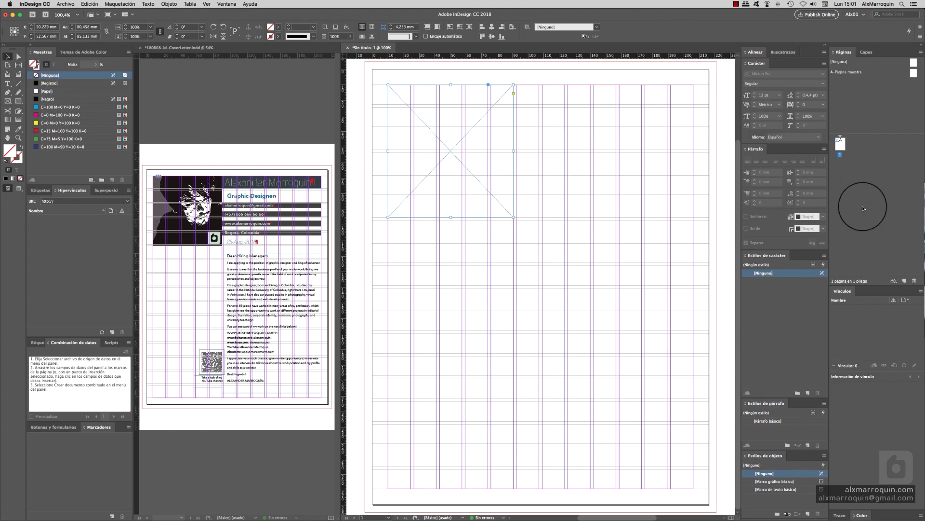
# Step: Fill the frame with [Negro] at a 30% tint and save that tint as a new swatch
pyautogui.click(218, 4)
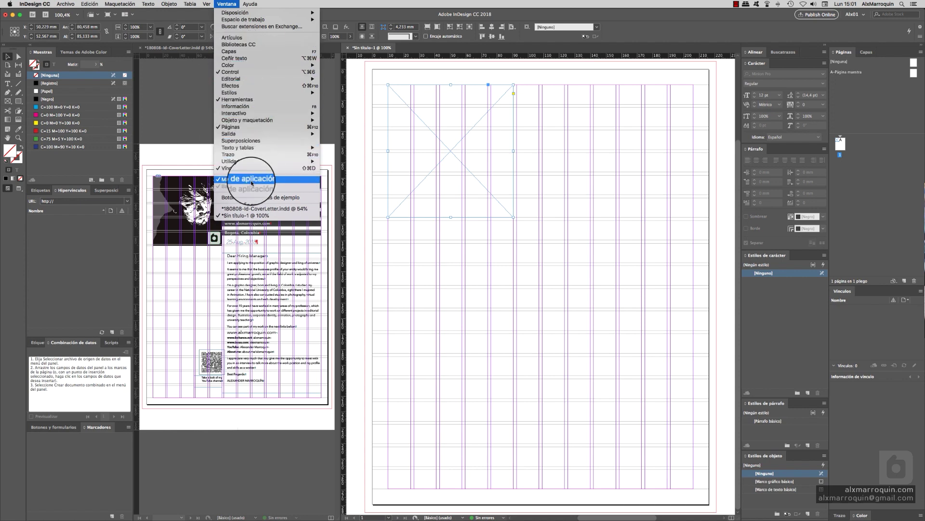
pyautogui.click(72, 77)
pyautogui.click(57, 98)
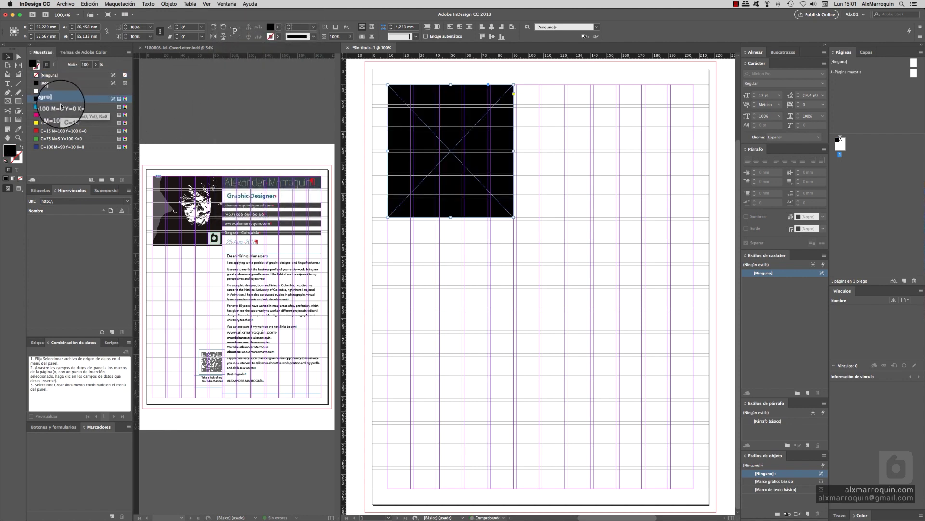
pyautogui.click(86, 65)
pyautogui.write('30')
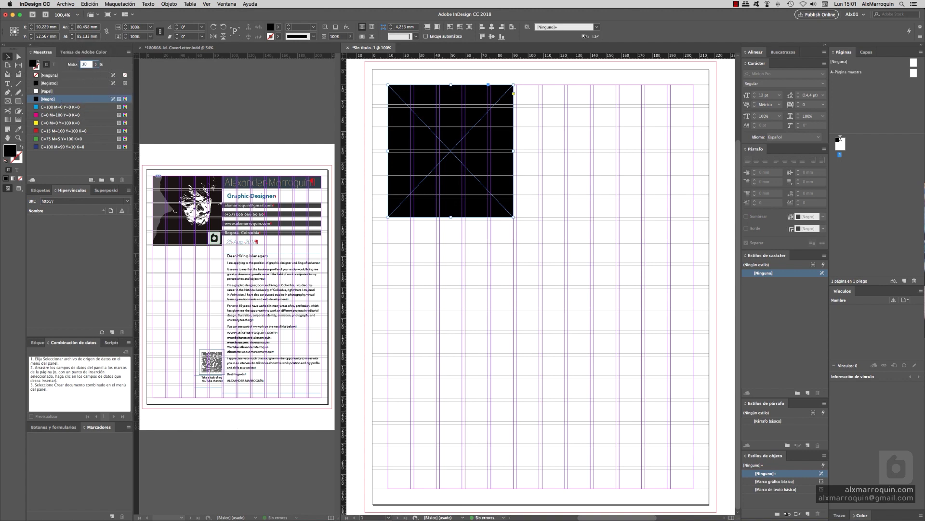
pyautogui.press('Return')
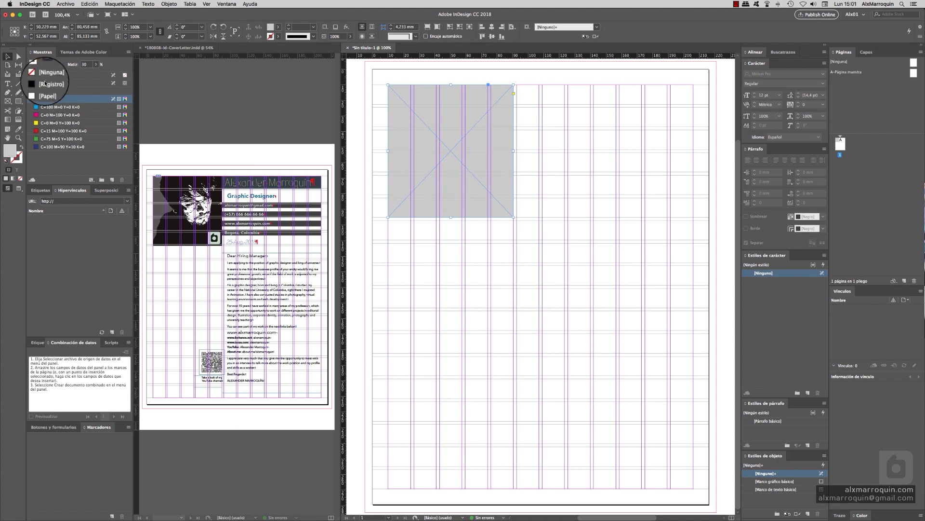
pyautogui.click(112, 180)
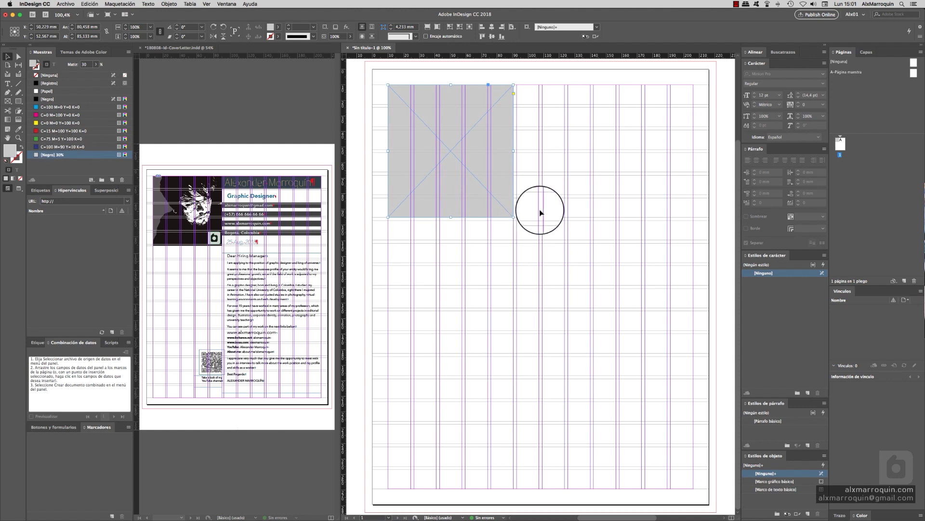
pyautogui.click(535, 166)
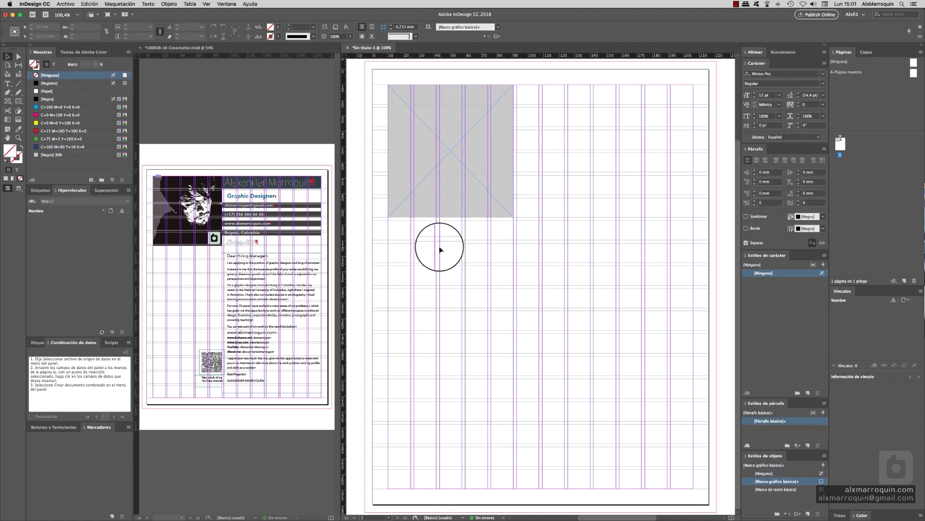
pyautogui.scroll(2, 551, 262)
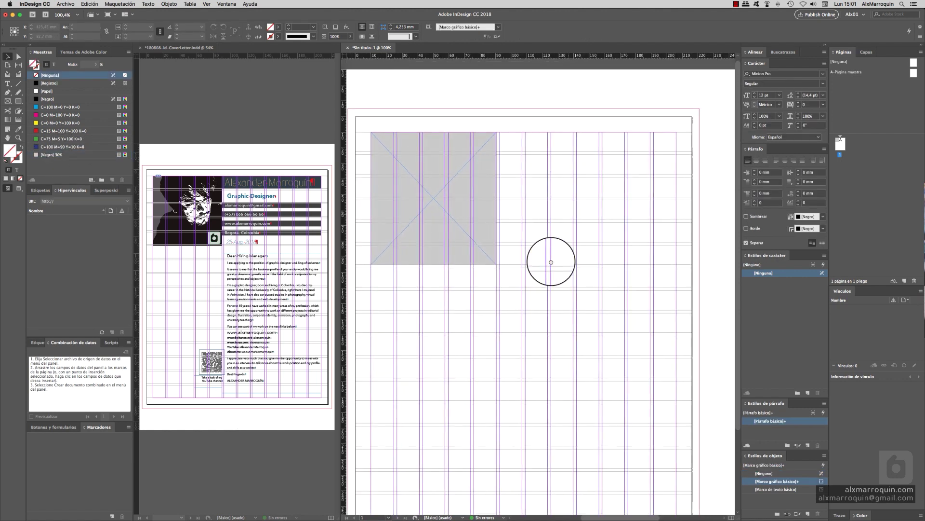
pyautogui.scroll(10, 550, 258)
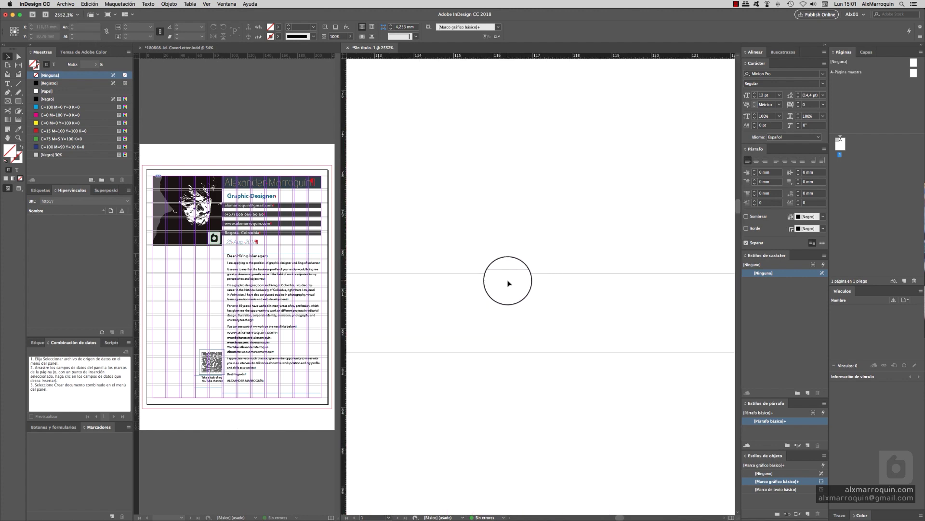
pyautogui.press('super+0')
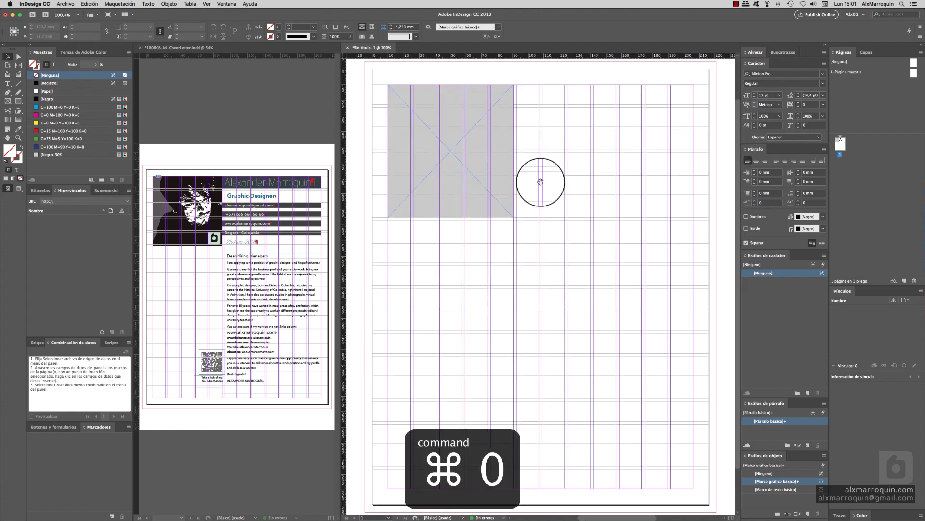
pyautogui.scroll(2, 541, 182)
pyautogui.hscroll(2, 525, 244)
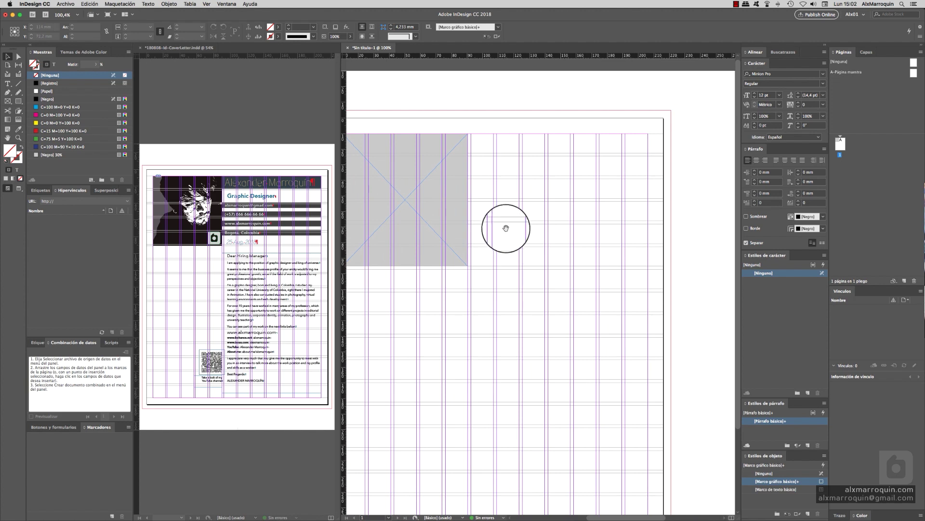
pyautogui.hscroll(-2, 506, 228)
pyautogui.moveTo(510, 218); pyautogui.dragTo(649, 424)
pyautogui.keyDown('alt'); pyautogui.click(523, 268); pyautogui.keyUp('alt')
pyautogui.scroll(1, 507, 262)
pyautogui.hscroll(-1, 507, 261)
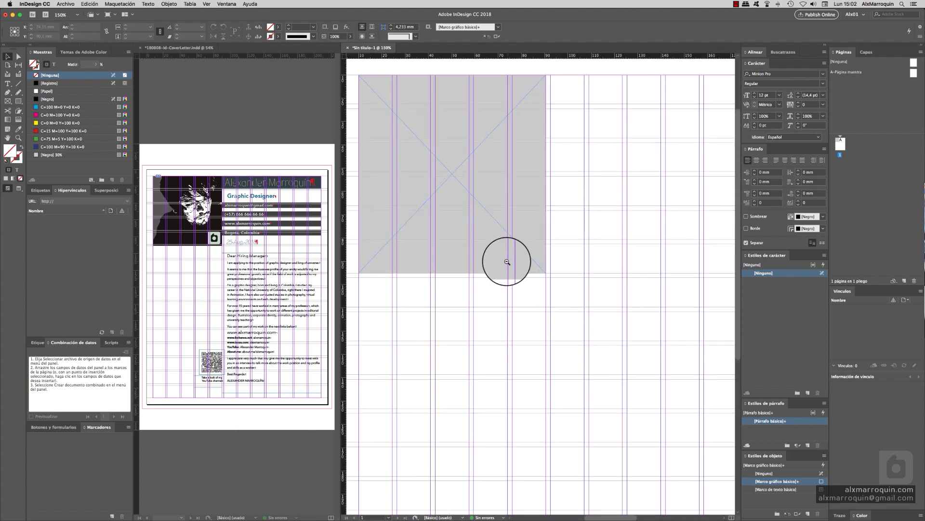
pyautogui.keyDown('alt'); pyautogui.click(507, 262); pyautogui.keyUp('alt')
pyautogui.press('super+alt+shift+0')
pyautogui.moveTo(530, 268); pyautogui.dragTo(568, 312)
pyautogui.moveTo(505, 237); pyautogui.dragTo(624, 387)
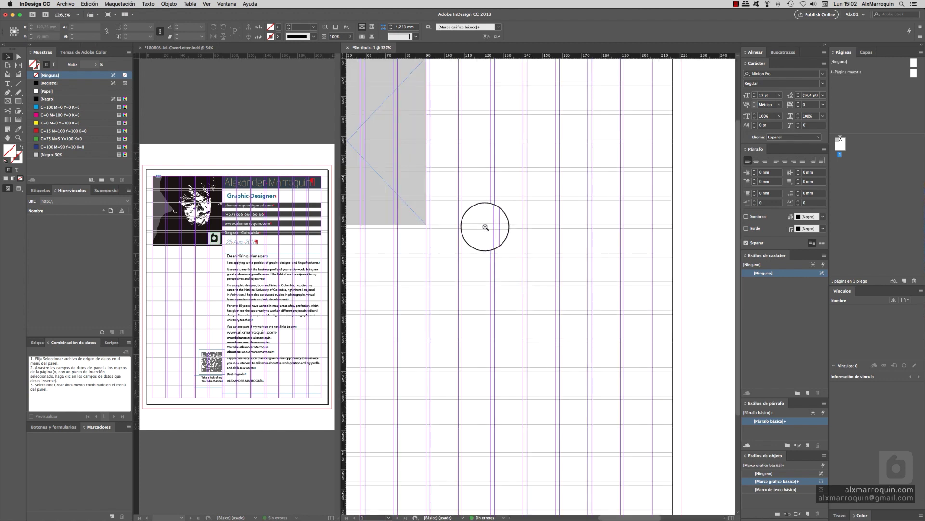
pyautogui.scroll(2, 486, 226)
pyautogui.hscroll(-2, 486, 227)
pyautogui.press('super+1')
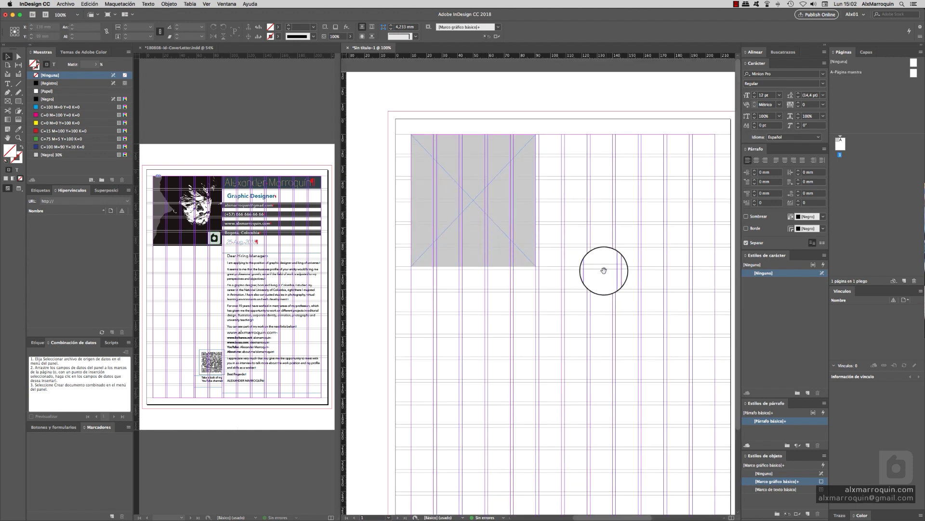
pyautogui.hscroll(3, 592, 275)
pyautogui.scroll(-1, 593, 274)
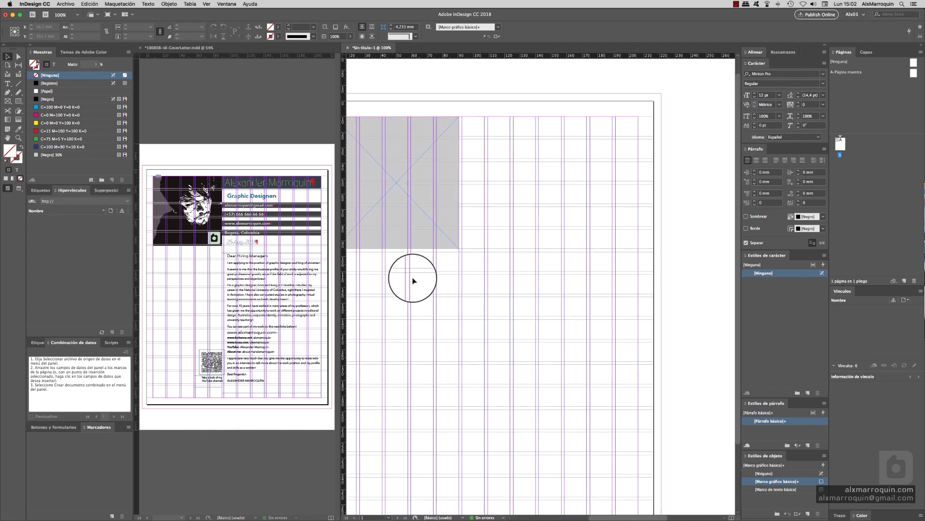
pyautogui.press('h')
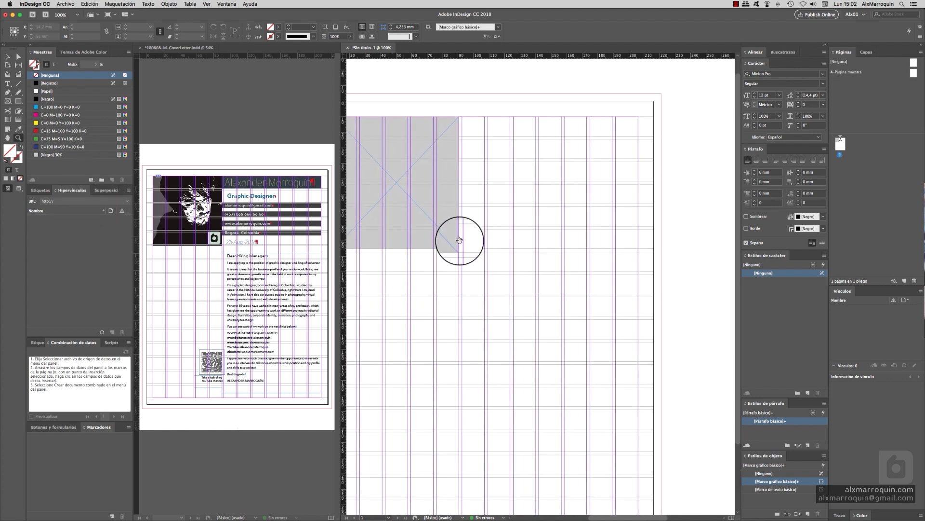
pyautogui.moveTo(460, 240); pyautogui.dragTo(526, 244)
pyautogui.keyDown('super'); pyautogui.click(589, 238); pyautogui.keyUp('super')
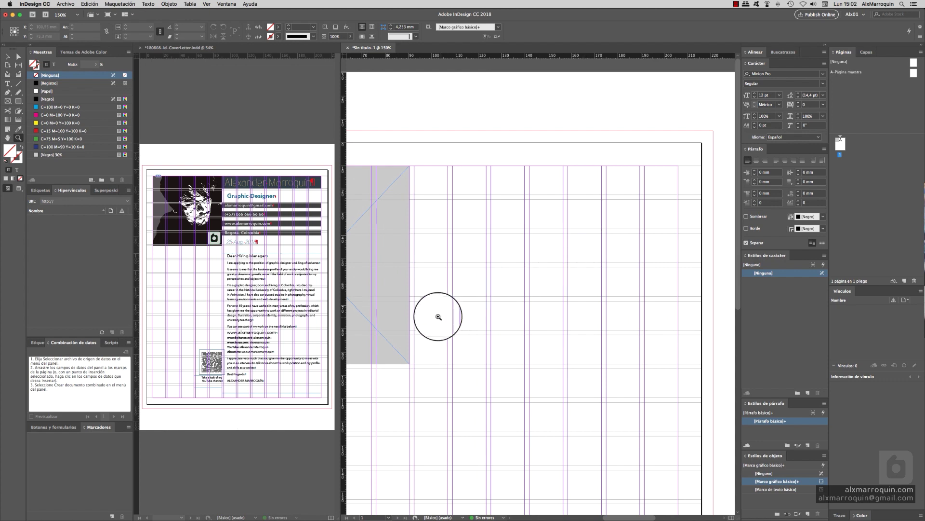
pyautogui.press('super+minus')
pyautogui.press('super+minus')
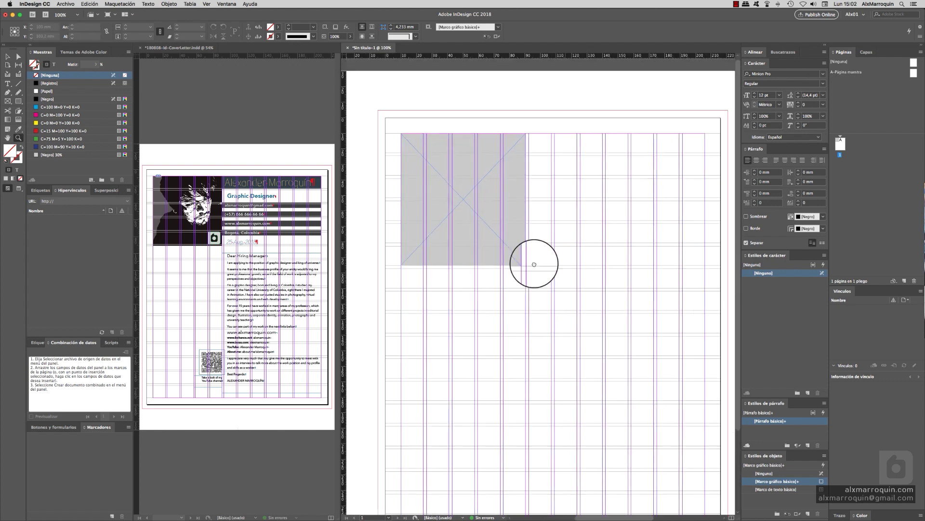
# Step: Draw a text frame about 113 by 85 mm beside the grey frame and enter the designer's full name and "Profesión" on separate lines
pyautogui.press('t')
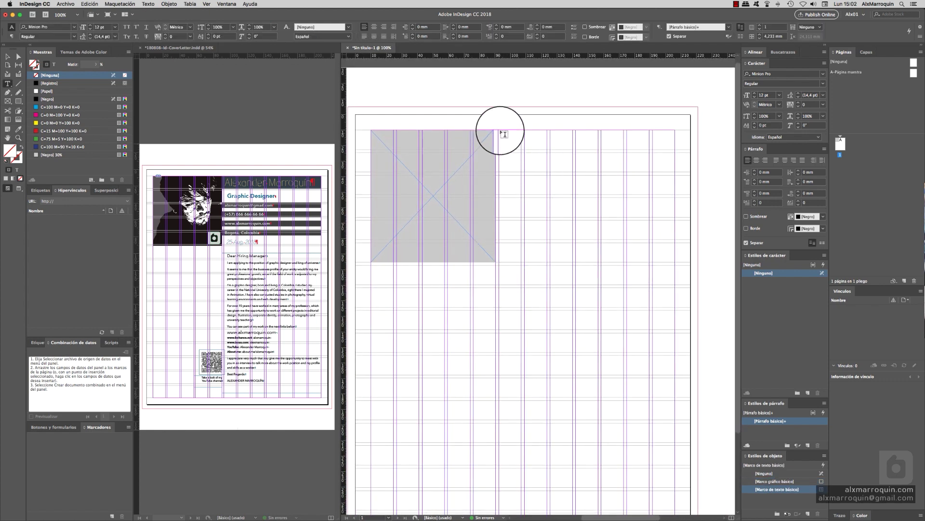
pyautogui.moveTo(499, 130); pyautogui.dragTo(674, 263)
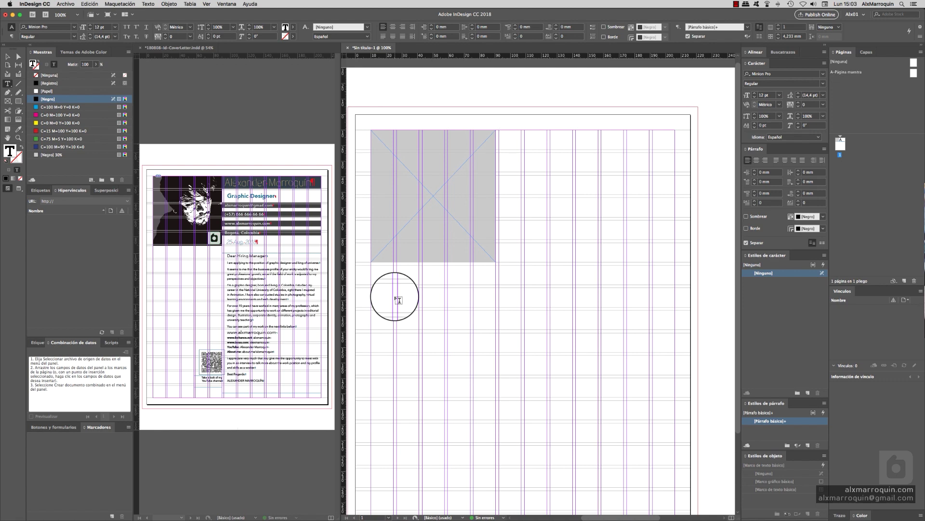
pyautogui.write('Alexander')
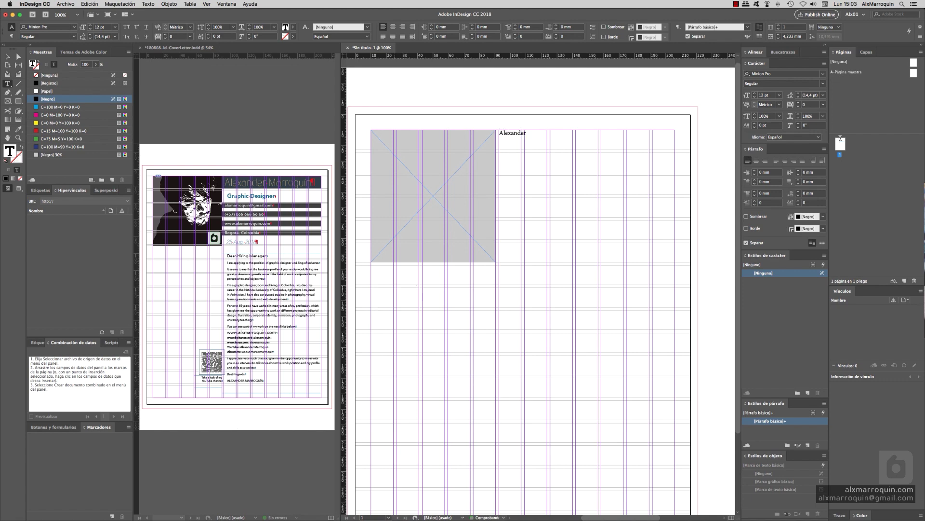
pyautogui.write(' Marroquín')
pyautogui.press('Return')
pyautogui.write('Profesioón')
pyautogui.press('Return')
# Step: Add separate lines for "correo electrónico", "teléfono", the website address and "ciudad, país"
pyautogui.write('correo')
pyautogui.write(' electrónico ')
pyautogui.write('te')
pyautogui.write('léfono')
pyautogui.press('Return')
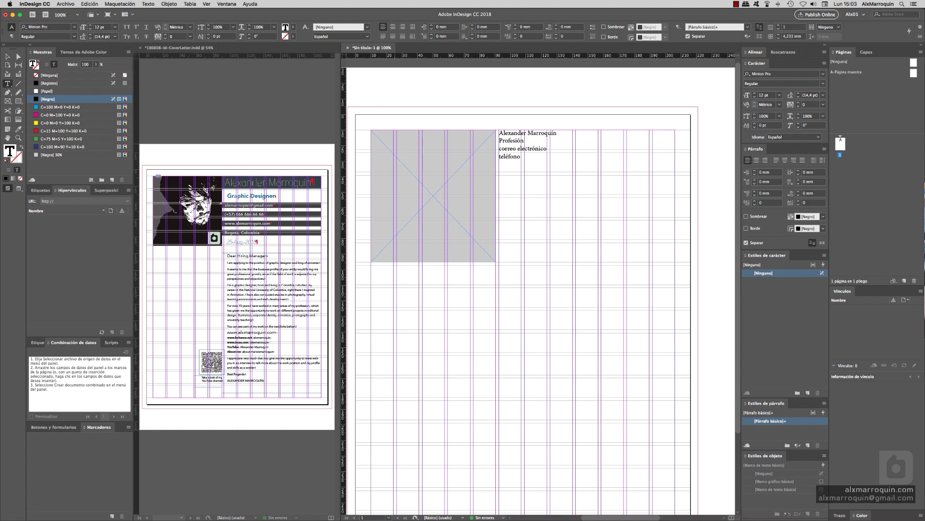
pyautogui.write('www.alxmarroquin.com')
pyautogui.press('Return')
pyautogui.write('ciudad, país')
# Step: Capitalize the location line as "Ciudad, País" and add a "Fecha" line below it
pyautogui.click(520, 172)
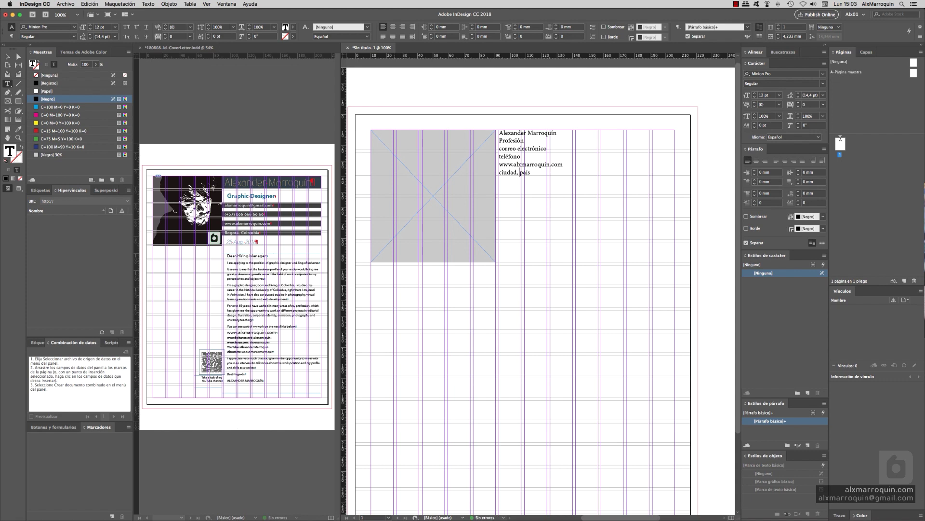
pyautogui.press('Delete')
pyautogui.write('P')
pyautogui.press('Delete')
pyautogui.write('C')
pyautogui.press('Return')
pyautogui.write('Fecha')
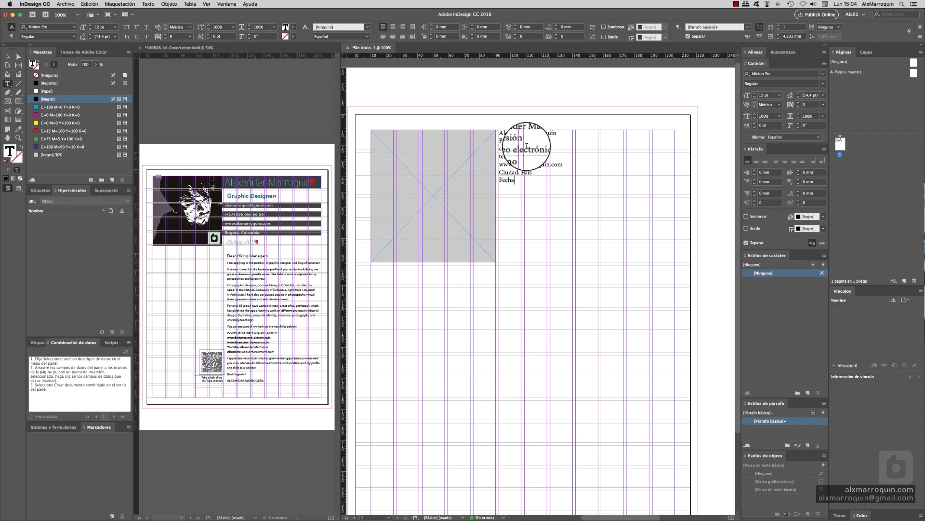
# Step: Set the full-name line in the heading text frame to the advent pro Regular font
pyautogui.click(10, 60)
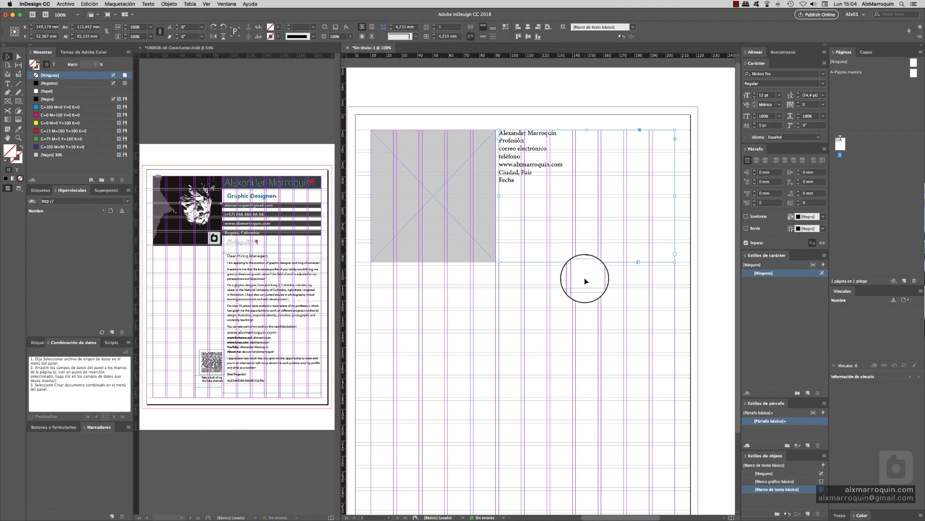
pyautogui.moveTo(579, 273); pyautogui.dragTo(512, 200)
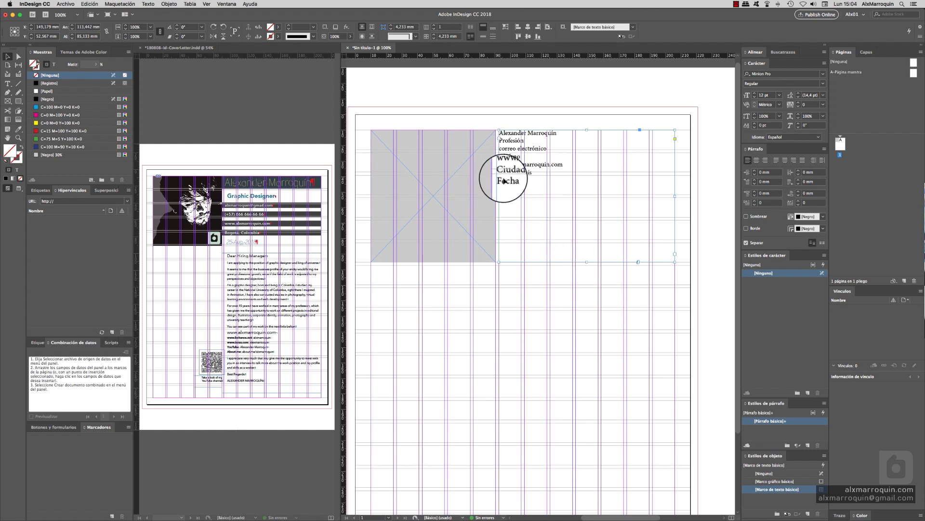
pyautogui.doubleClick(522, 140)
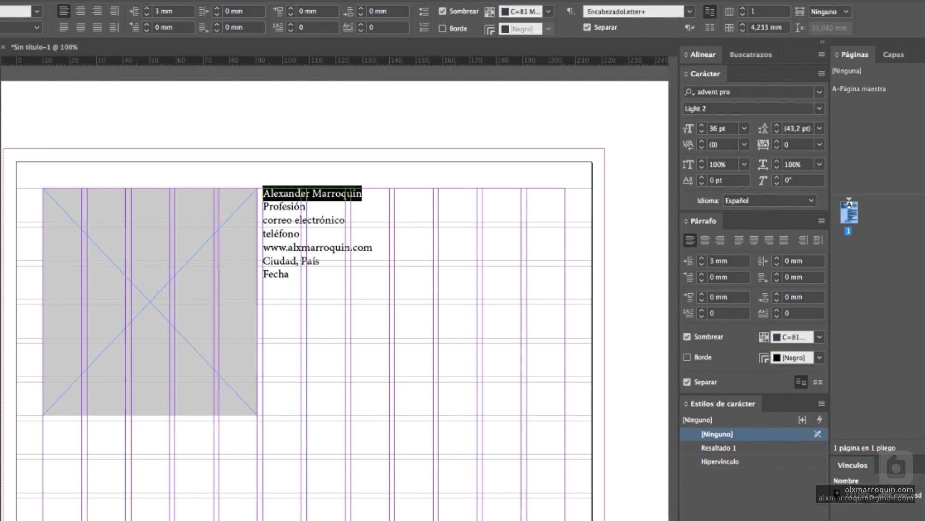
pyautogui.moveTo(363, 195); pyautogui.dragTo(258, 192)
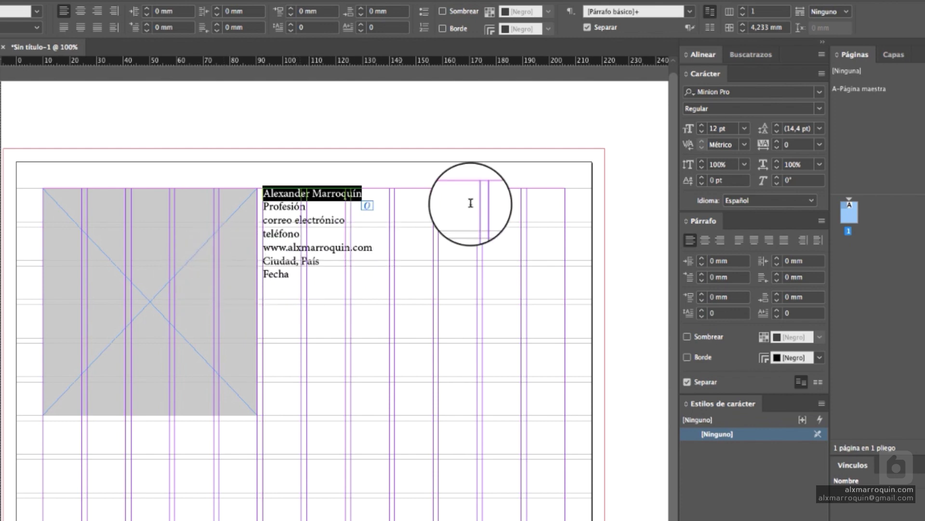
pyautogui.click(733, 92)
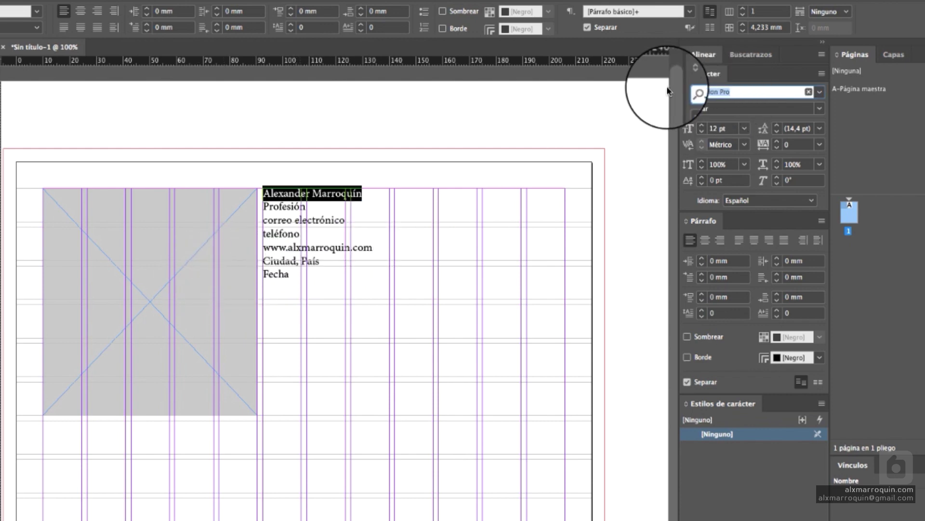
pyautogui.write('adve')
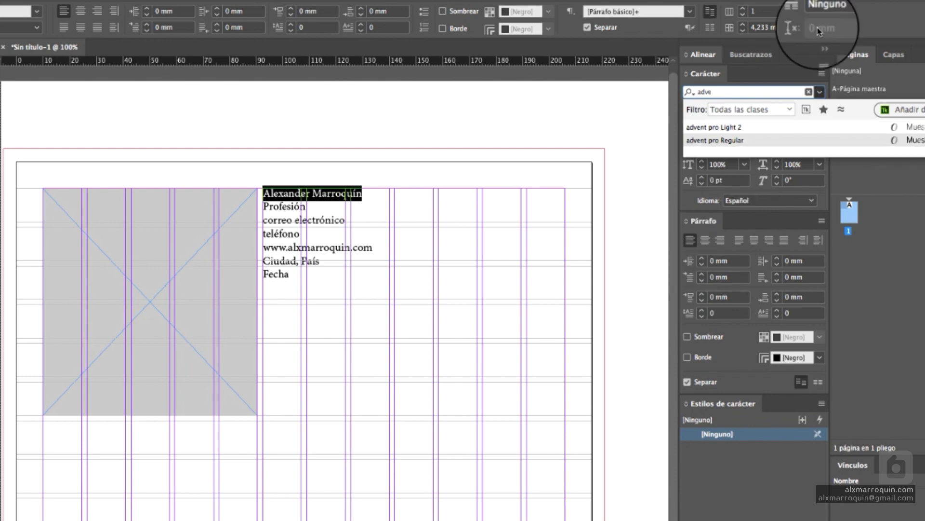
pyautogui.click(745, 140)
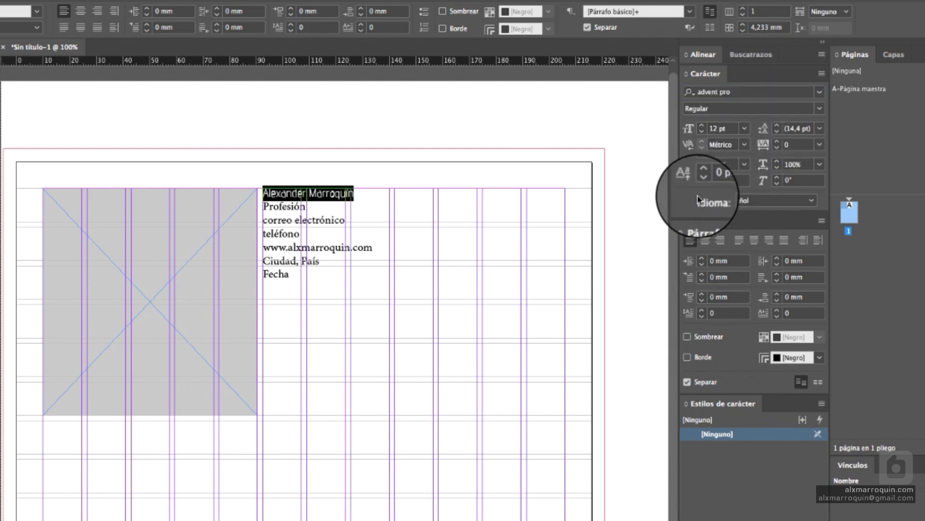
# Step: Try font sizes of 60 pt and 24 pt on the full-name line
pyautogui.click(745, 128)
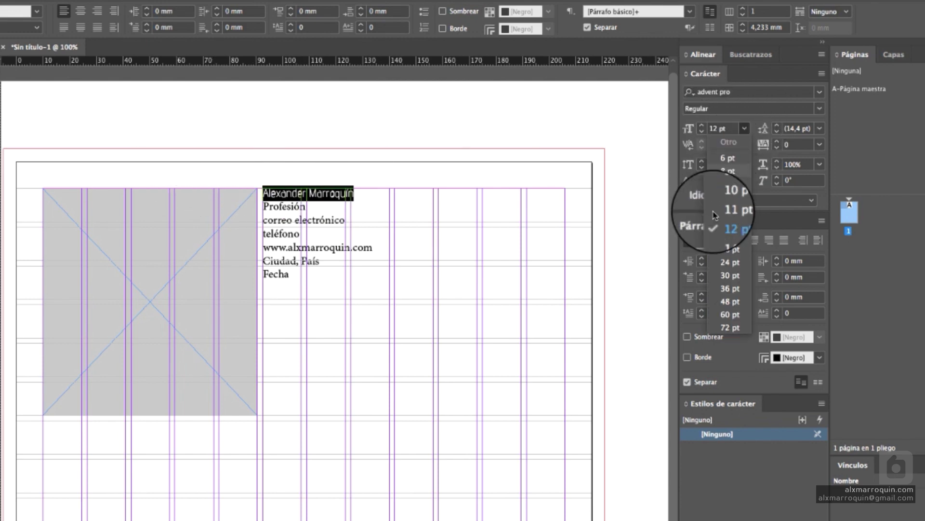
pyautogui.click(731, 314)
pyautogui.click(745, 128)
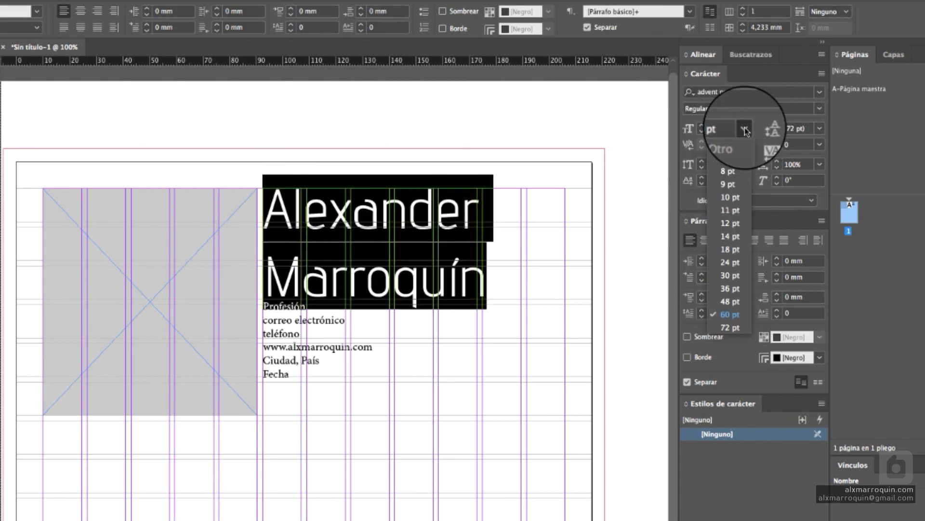
pyautogui.click(730, 262)
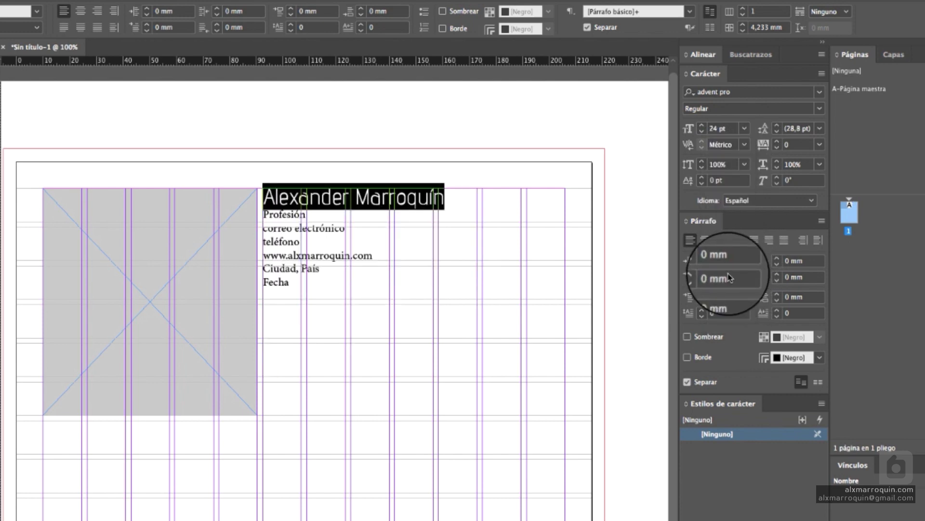
# Step: Set the full-name line's font size to 30 pt
pyautogui.click(744, 128)
pyautogui.click(722, 128)
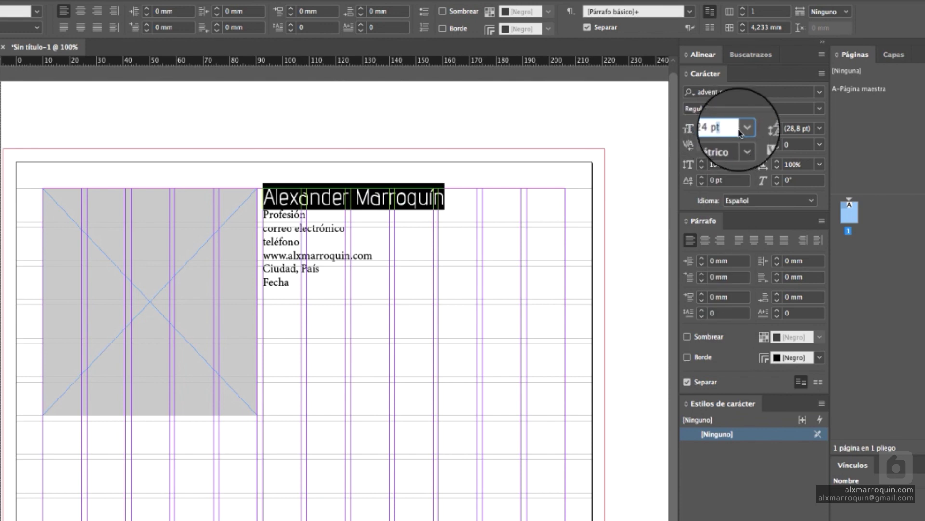
pyautogui.click(747, 123)
pyautogui.click(724, 274)
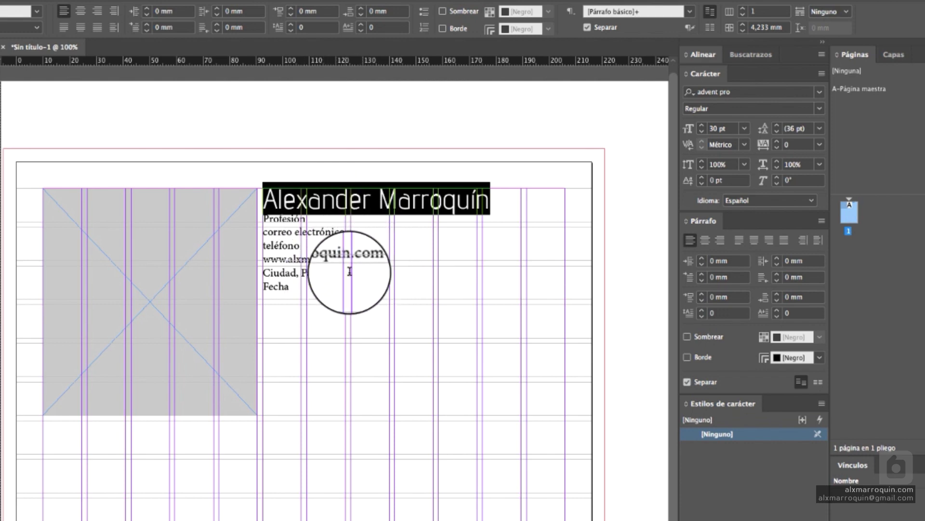
# Step: Set the space after the full-name paragraph to 6 mm
pyautogui.click(491, 200)
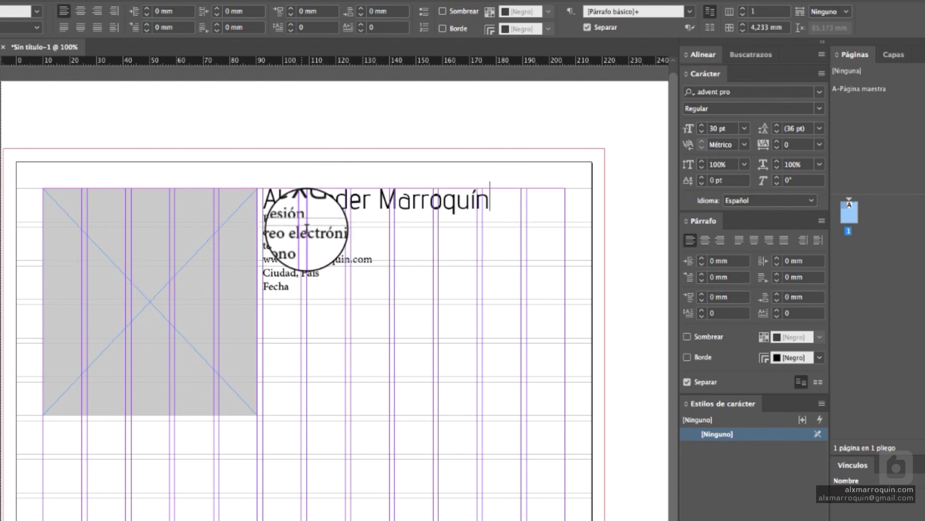
pyautogui.click(398, 199)
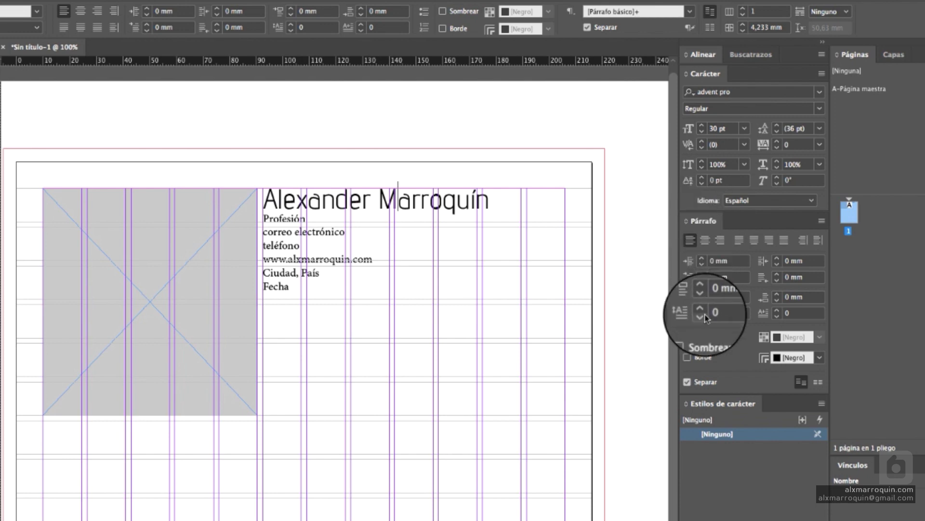
pyautogui.click(777, 294)
pyautogui.click(777, 294)
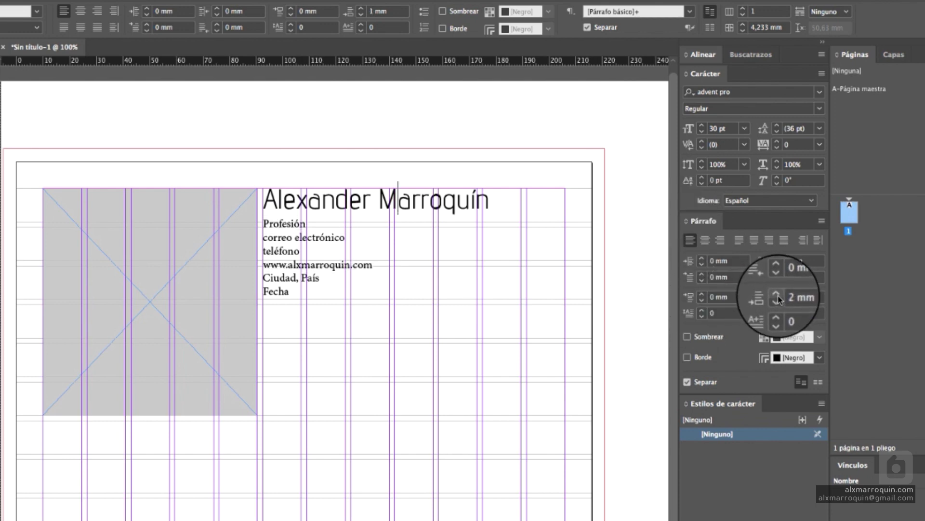
pyautogui.click(777, 294)
pyautogui.click(777, 294)
pyautogui.click(777, 294)
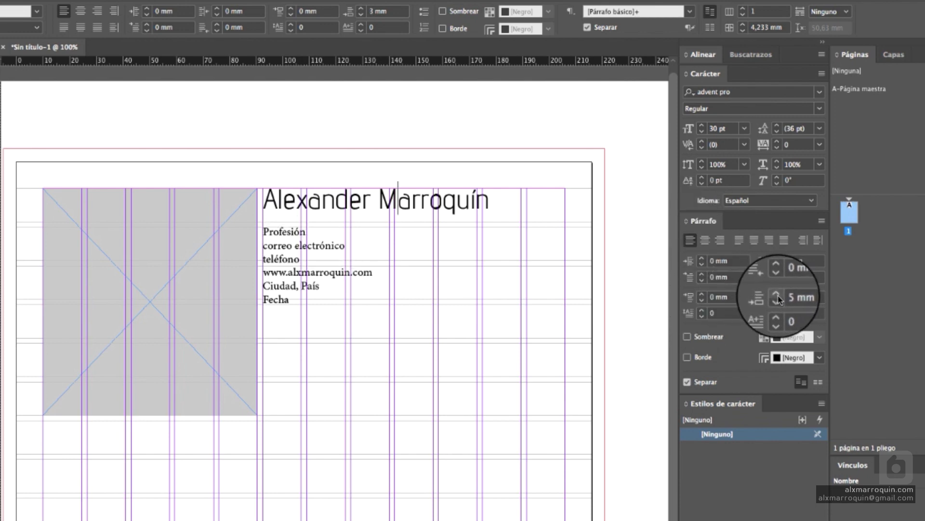
pyautogui.click(777, 294)
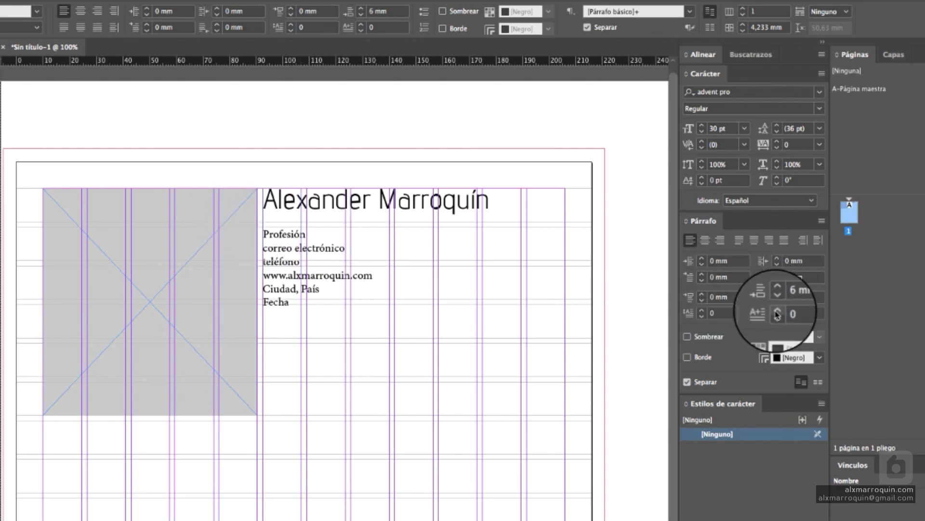
pyautogui.write('í')
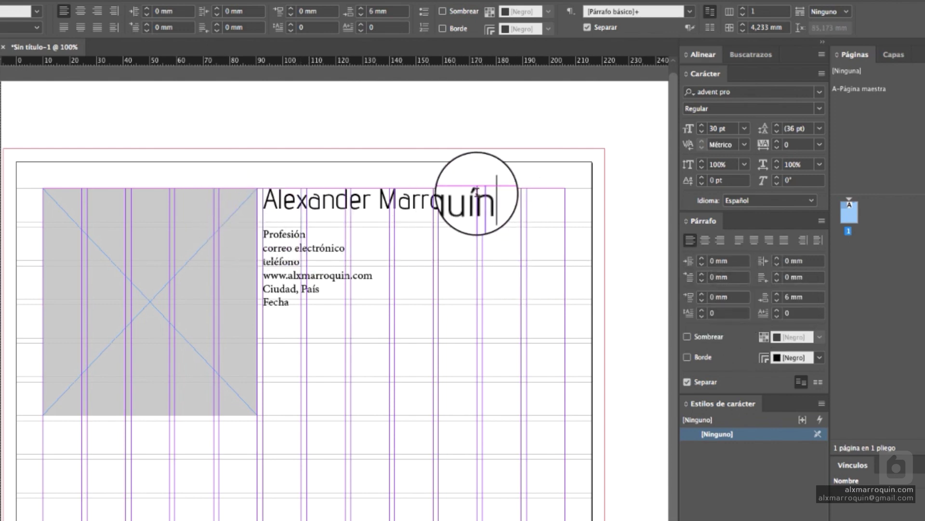
pyautogui.press('Right')
pyautogui.press('Return')
pyautogui.press('Return')
pyautogui.press('Return')
pyautogui.press('Return')
pyautogui.press('Return')
pyautogui.press('Left')
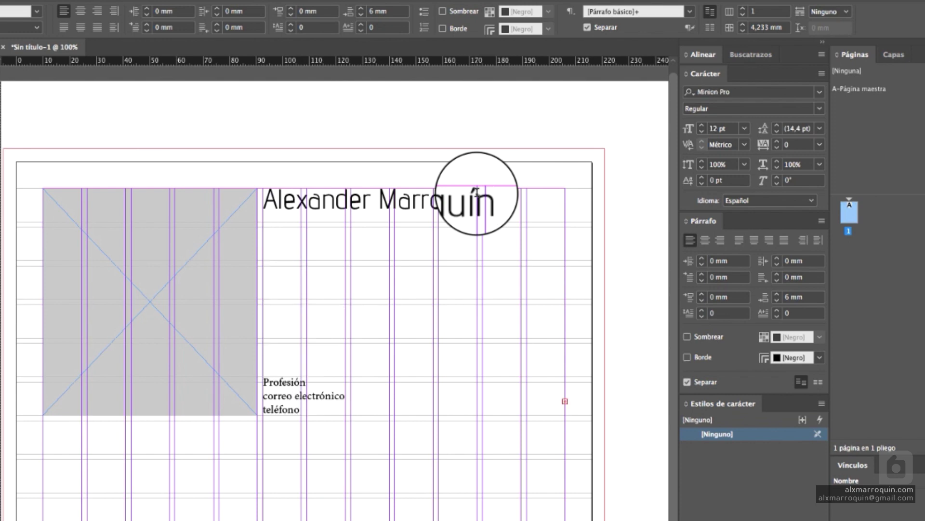
pyautogui.press('BackSpace')
pyautogui.press('BackSpace')
pyautogui.press('BackSpace')
pyautogui.press('BackSpace')
pyautogui.press('BackSpace')
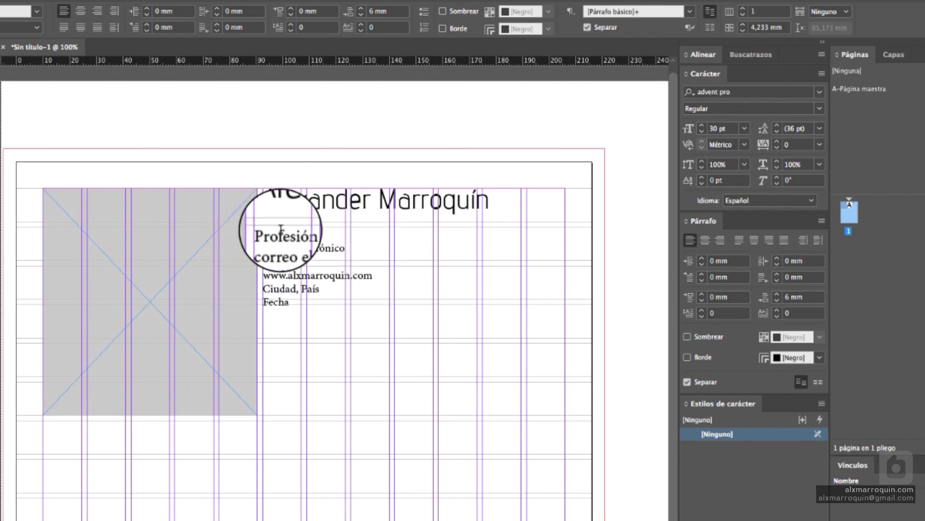
# Step: Set the "Profesión" line in the Avenir Black font
pyautogui.moveTo(310, 236); pyautogui.dragTo(248, 242)
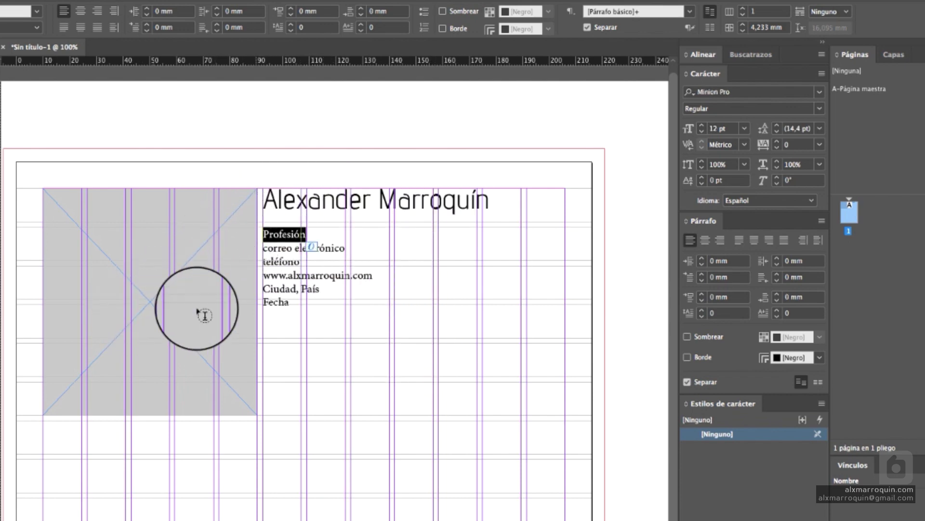
pyautogui.click(723, 92)
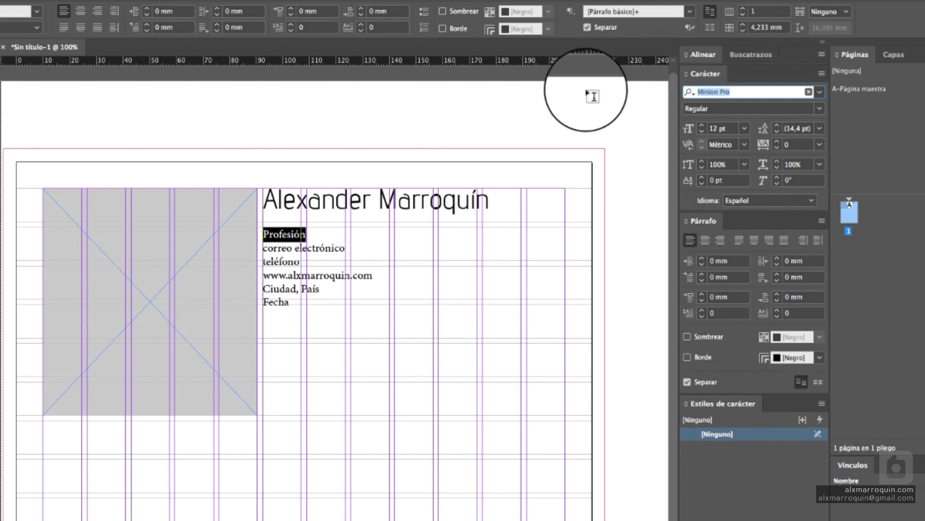
pyautogui.write('aveni')
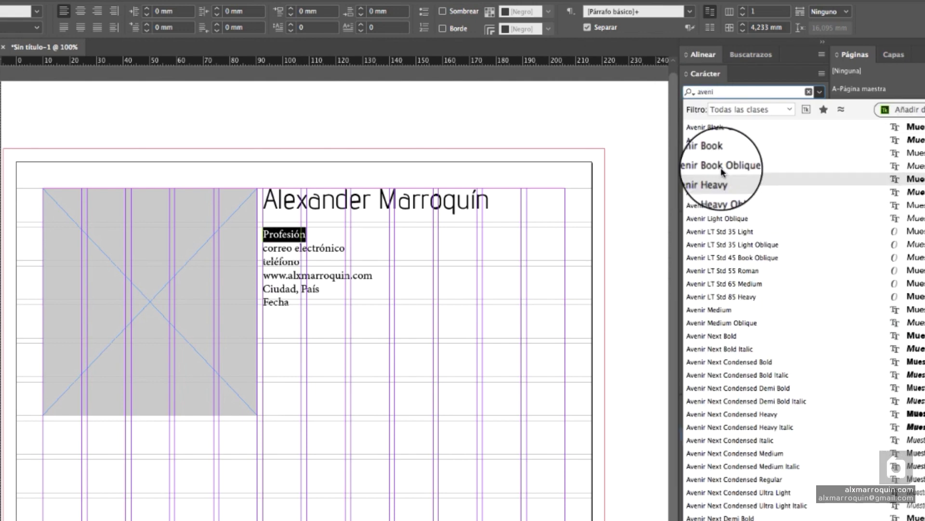
pyautogui.click(729, 190)
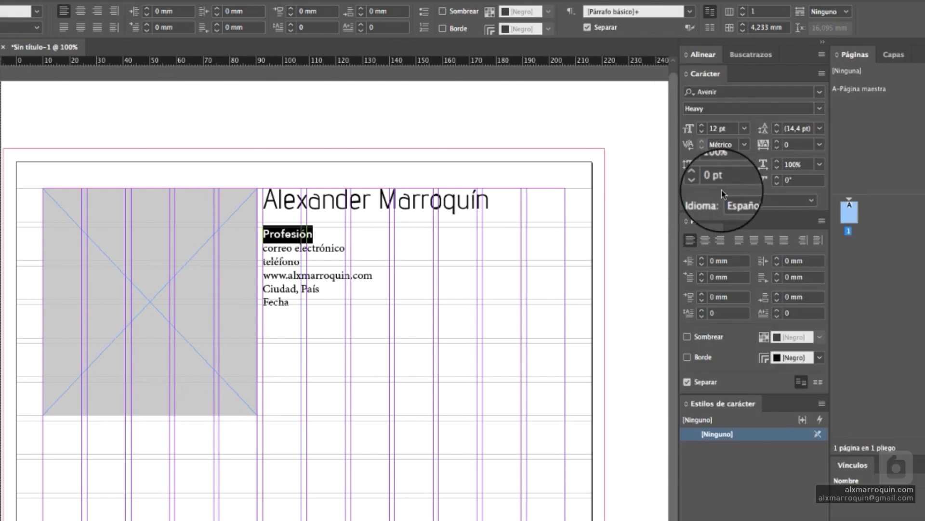
pyautogui.click(816, 108)
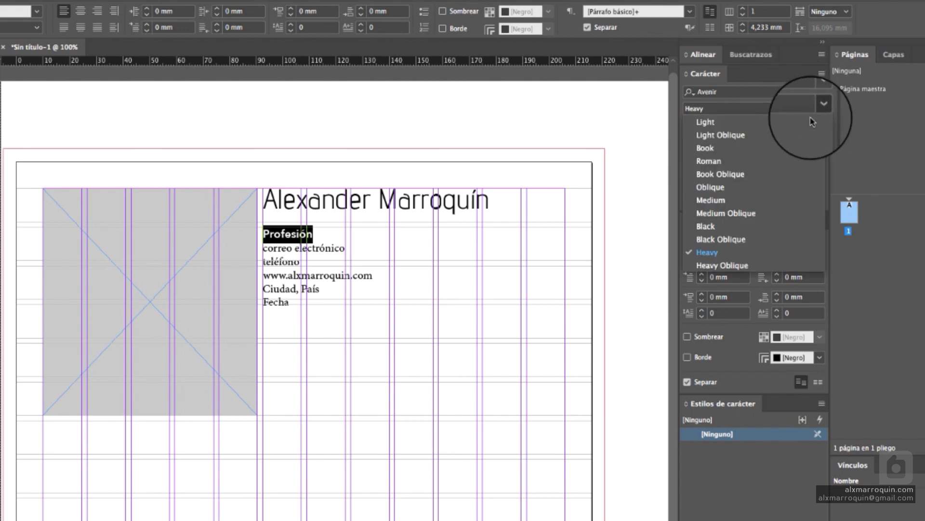
pyautogui.click(717, 229)
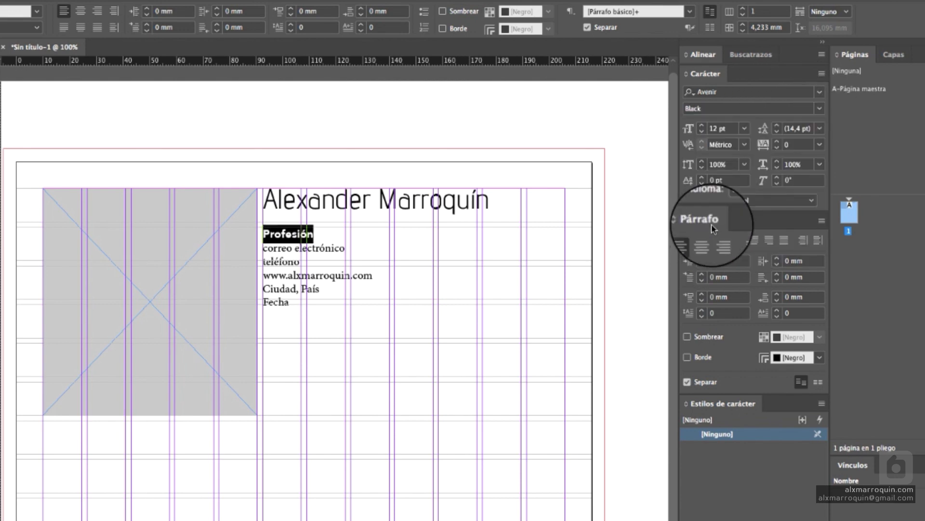
# Step: Set the "Profesión" line's font size to 18 pt and its space after to 3 mm
pyautogui.click(745, 128)
pyautogui.click(730, 243)
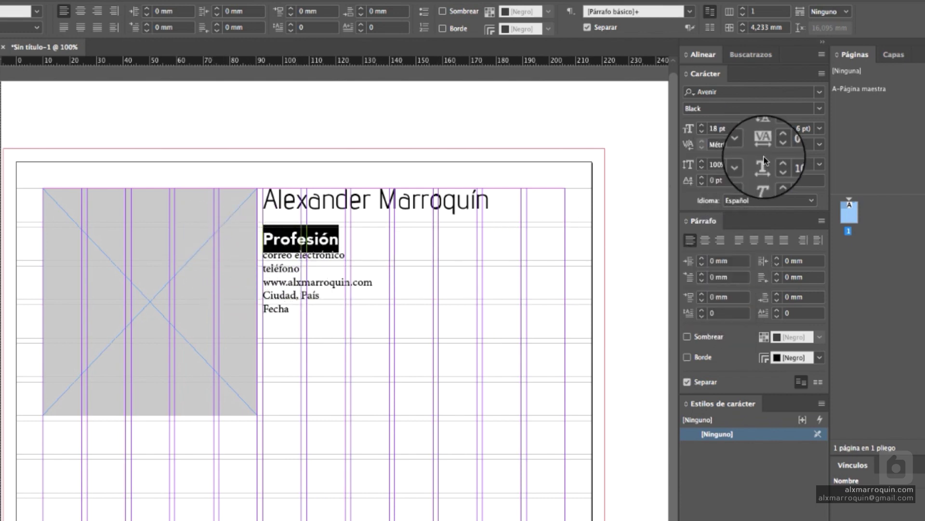
pyautogui.click(777, 292)
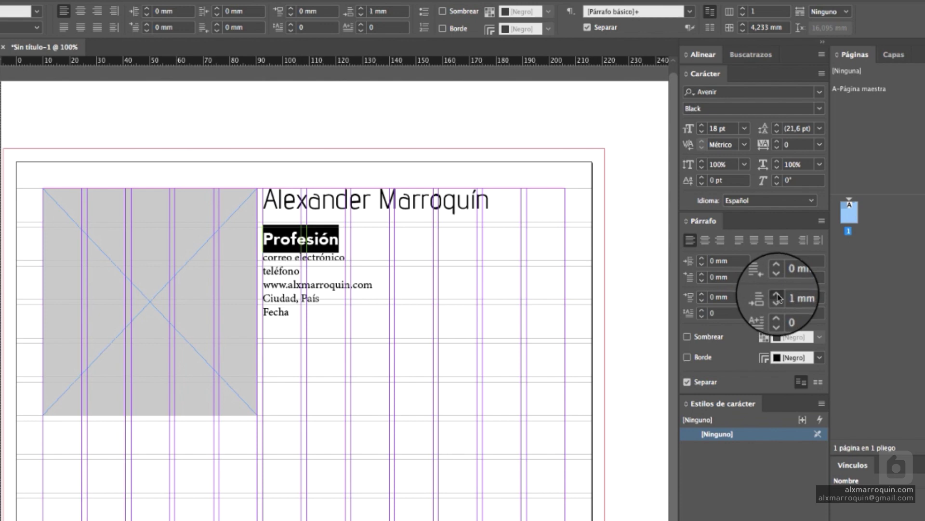
pyautogui.click(777, 292)
pyautogui.click(778, 293)
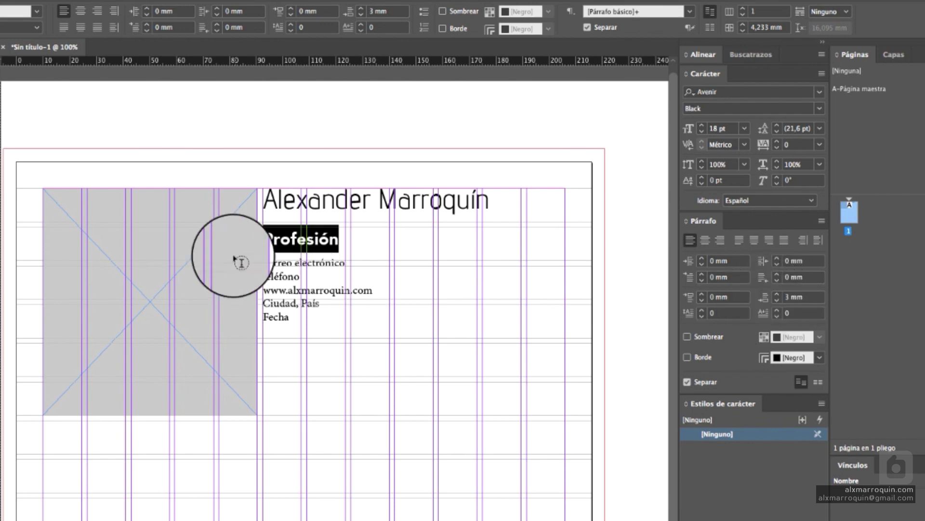
# Step: Set the contact lines from "correo electrónico" through "Fecha" in the Avenir Black font
pyautogui.click(267, 263)
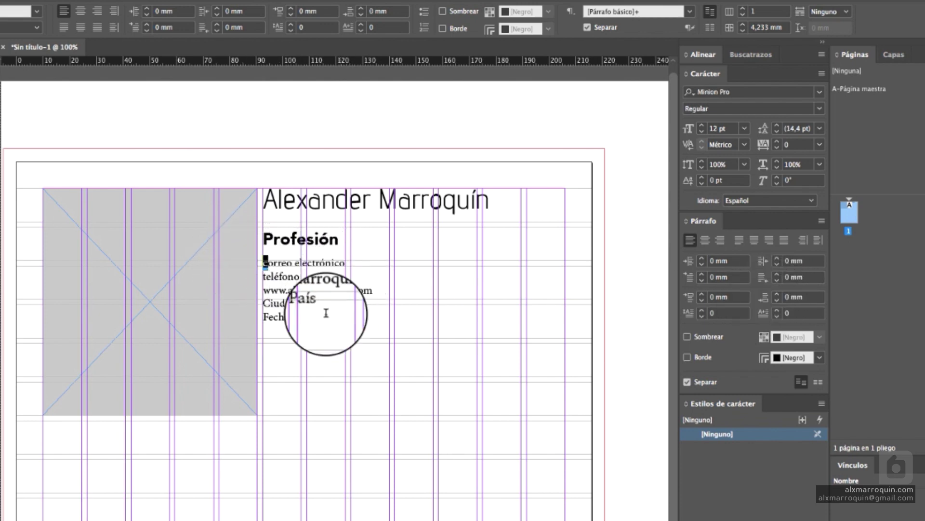
pyautogui.keyDown('shift'); pyautogui.click(289, 317); pyautogui.keyUp('shift')
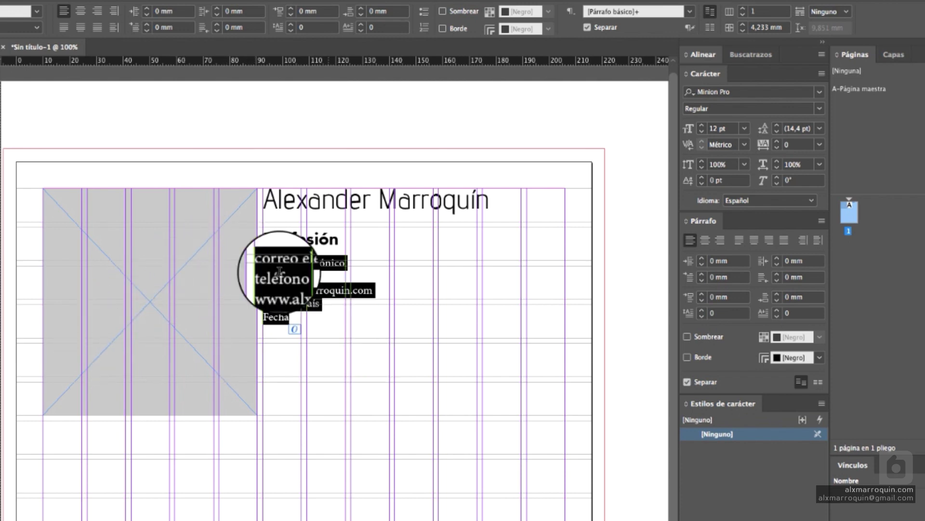
pyautogui.moveTo(295, 316); pyautogui.dragTo(256, 266)
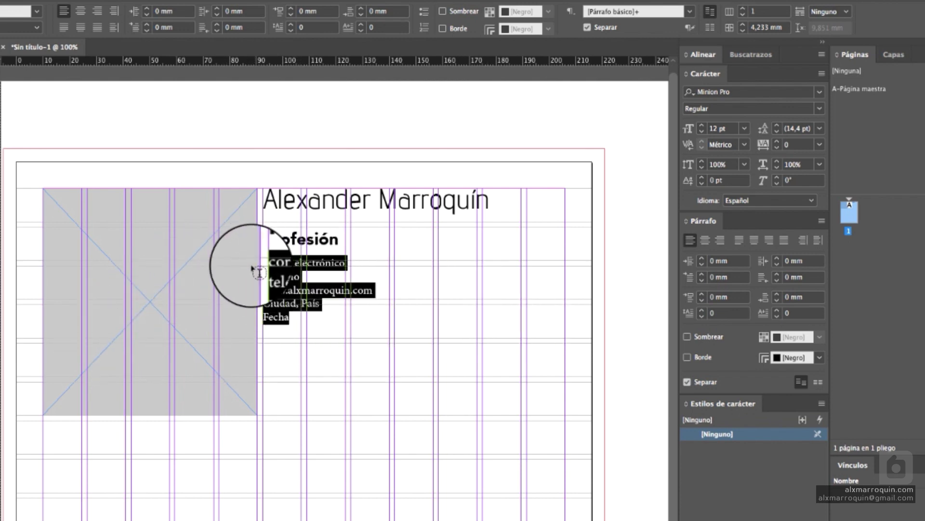
pyautogui.click(723, 91)
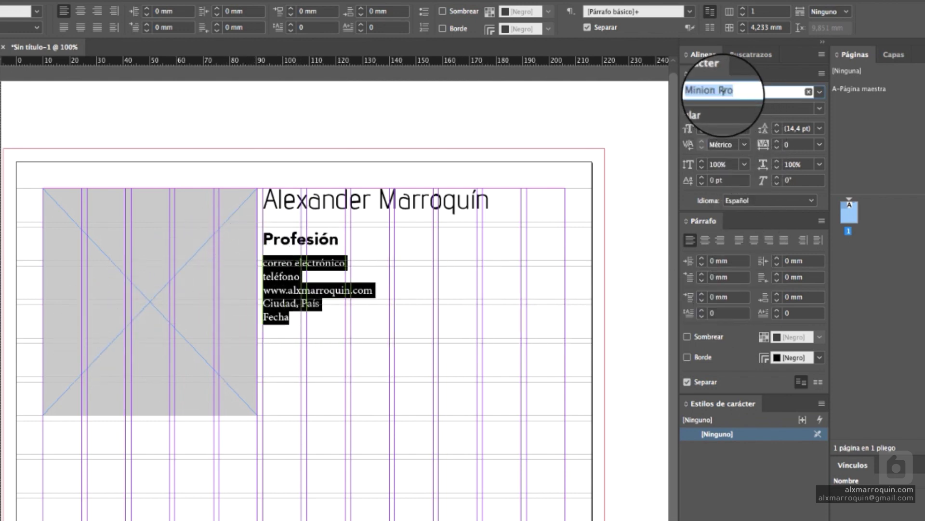
pyautogui.write('ave')
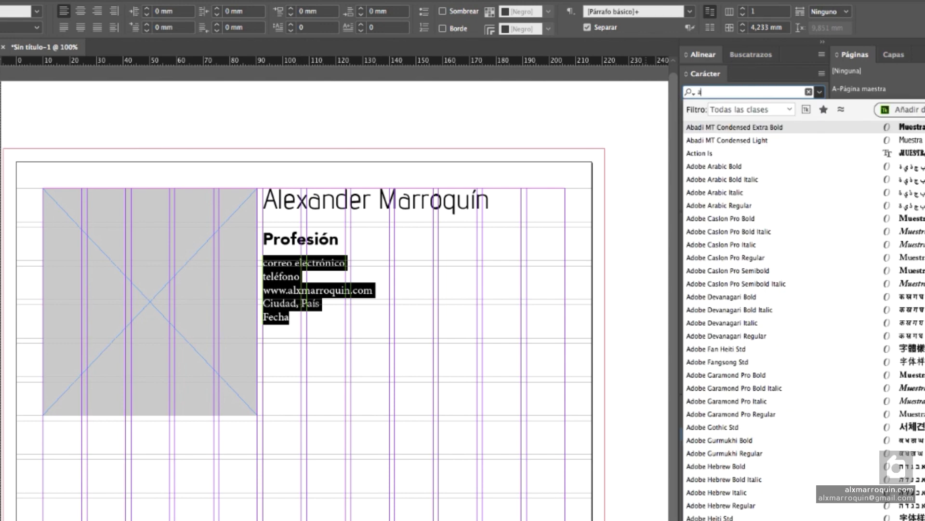
pyautogui.click(723, 127)
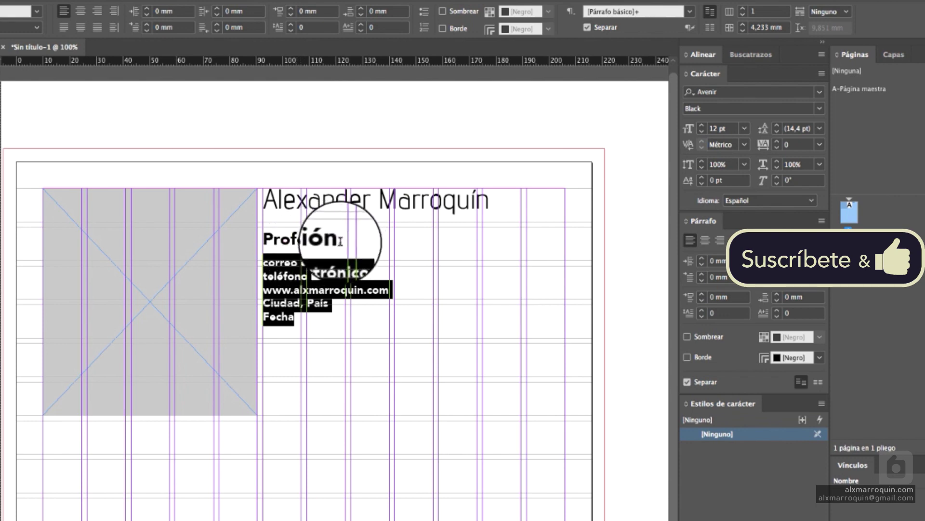
# Step: Increase the "Profesión" line's font size to 20 pt
pyautogui.moveTo(339, 239); pyautogui.dragTo(252, 240)
pyautogui.click(702, 125)
pyautogui.click(702, 124)
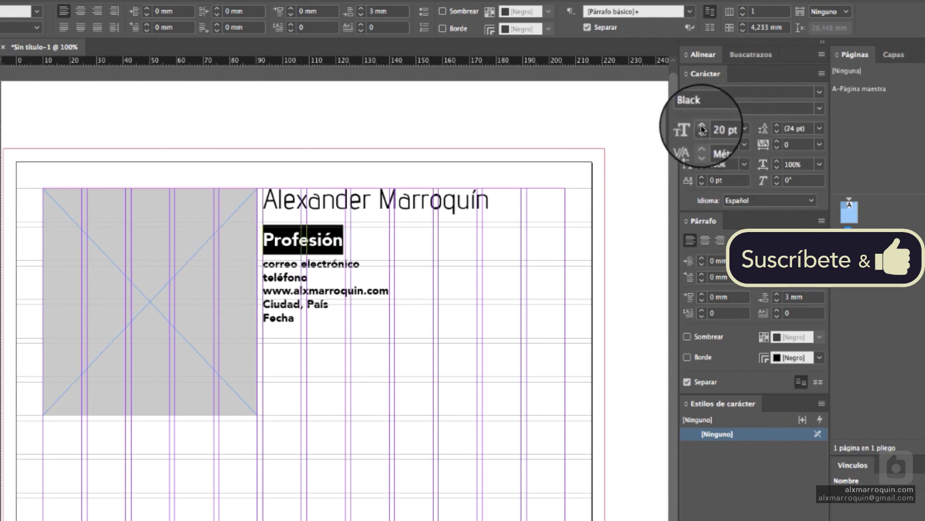
# Step: Increase the full-name line's font size to 35 pt
pyautogui.moveTo(514, 199); pyautogui.dragTo(255, 198)
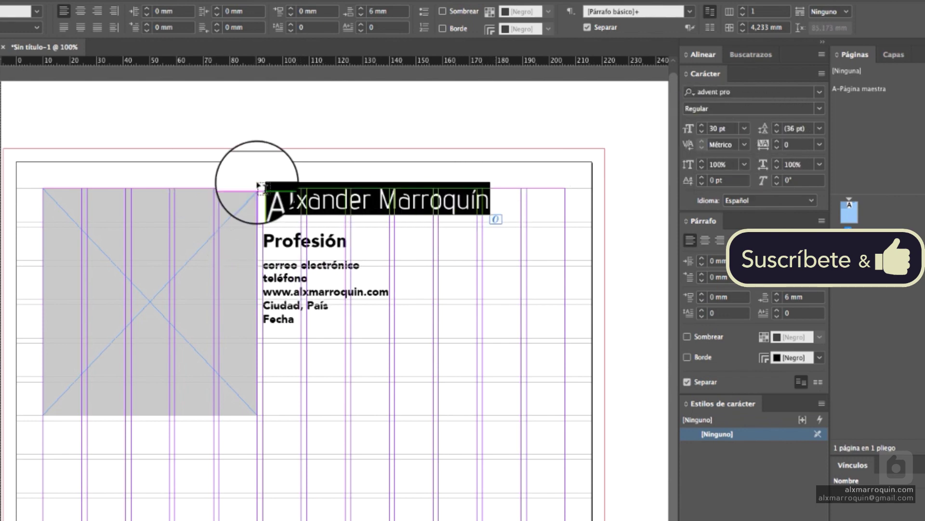
pyautogui.click(702, 125)
pyautogui.click(702, 125)
pyautogui.click(702, 125)
pyautogui.click(702, 126)
pyautogui.click(702, 126)
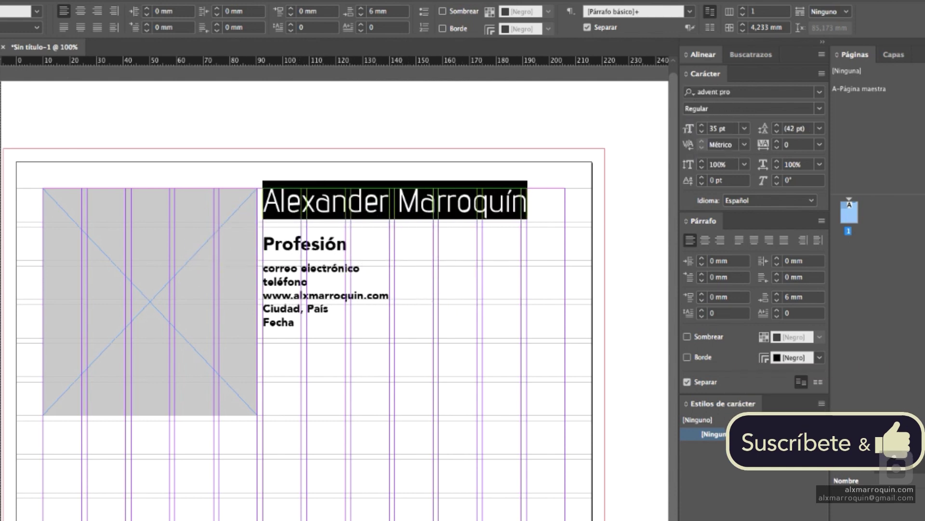
# Step: Deselect the text and preview the page without guides and frame edges, returning to the normal view
pyautogui.press('Escape')
pyautogui.click(500, 130)
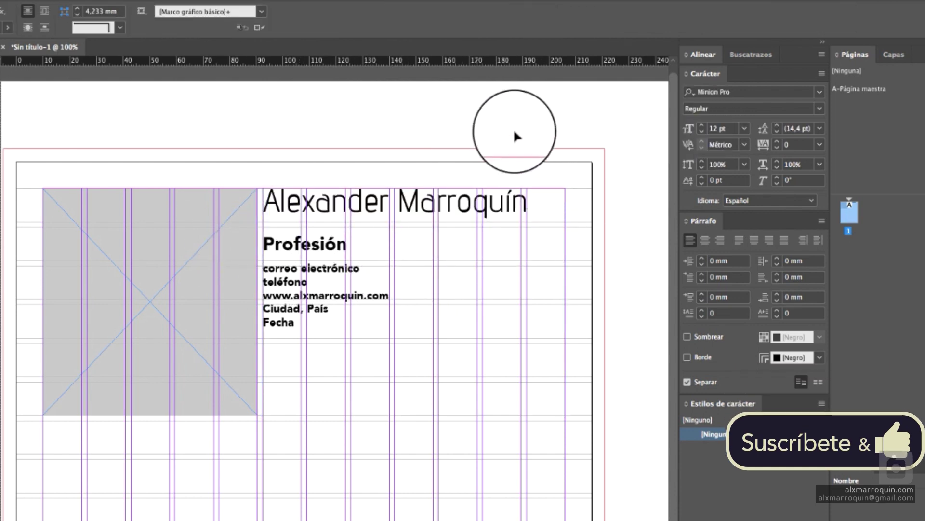
pyautogui.press('w')
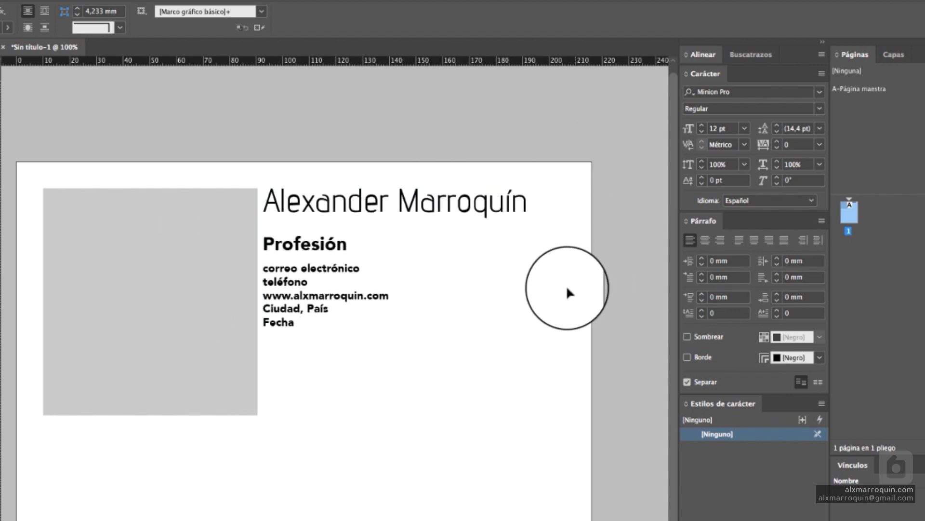
pyautogui.press('w')
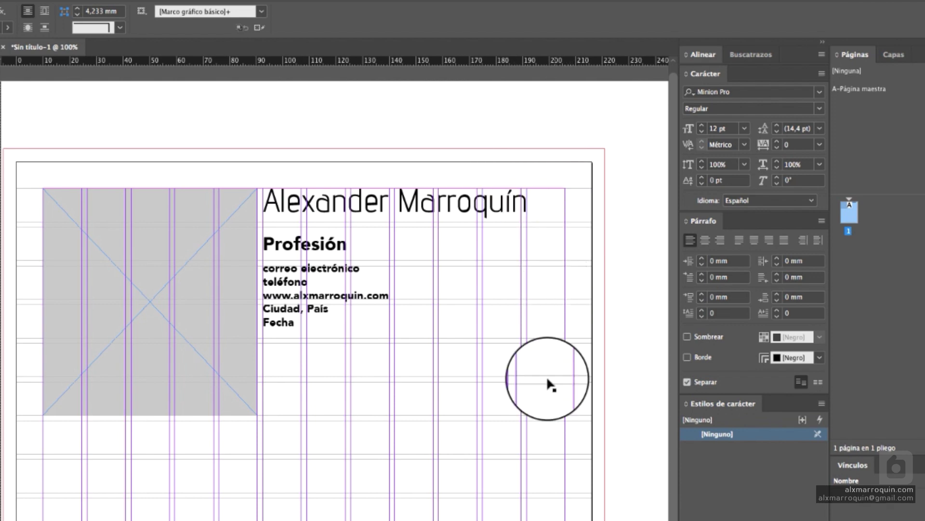
# Step: Change the font style of the contact lines from "correo electrónico" through "Fecha" to Avenir Medium
pyautogui.moveTo(221, 513); pyautogui.dragTo(289, 467)
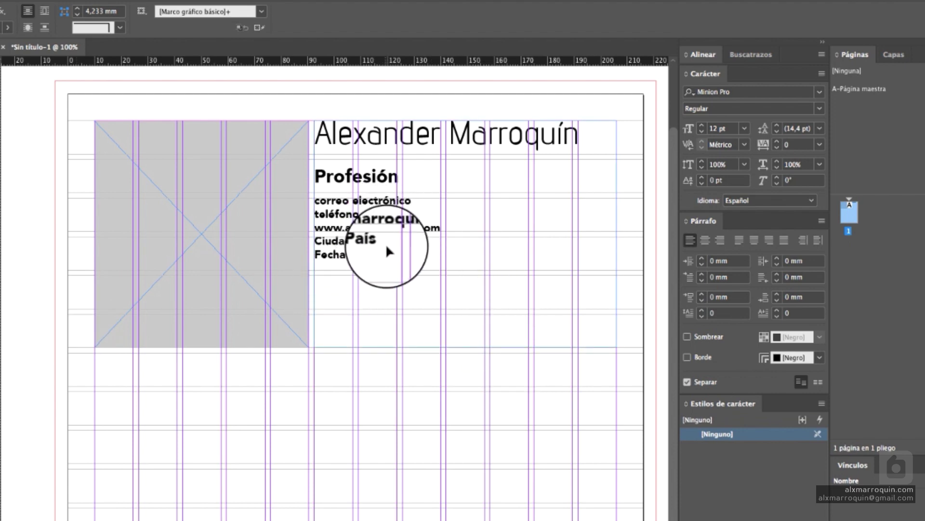
pyautogui.moveTo(347, 255); pyautogui.dragTo(314, 199)
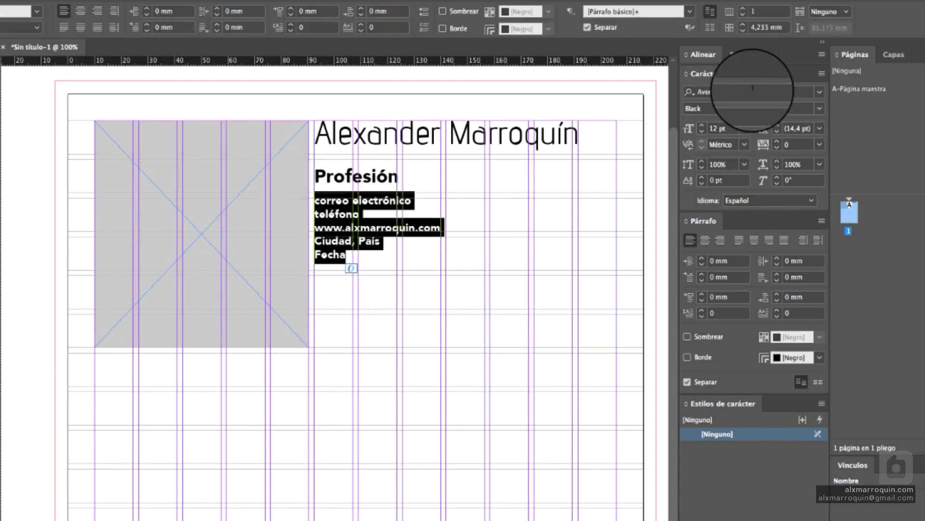
pyautogui.click(818, 108)
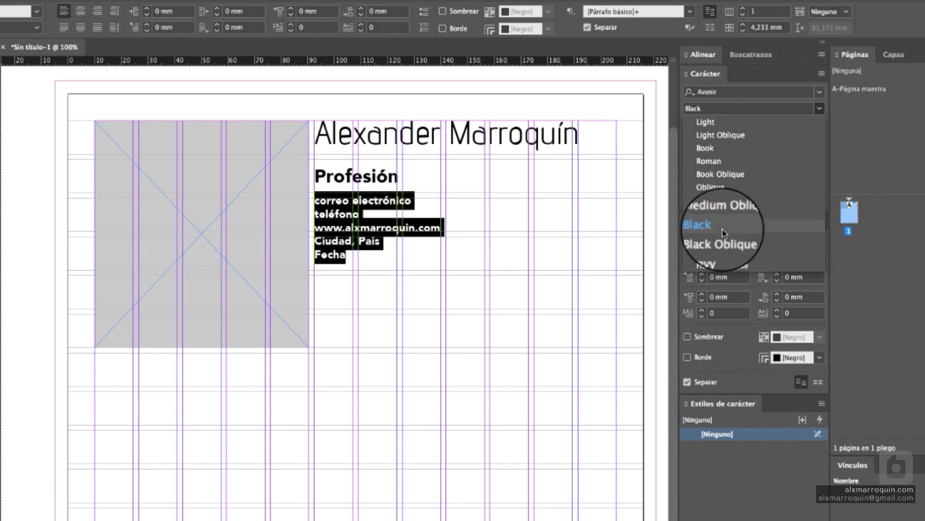
pyautogui.click(723, 199)
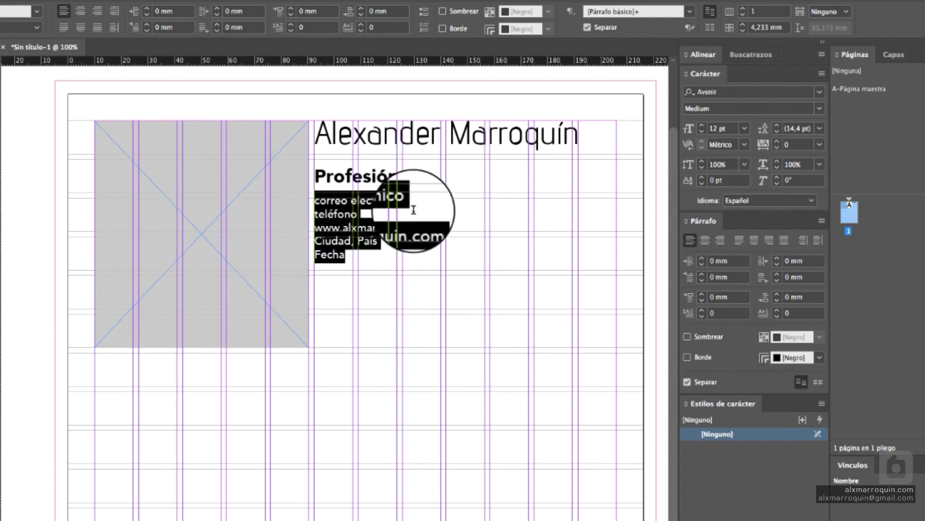
# Step: Set the contact lines' leading to 19 pt and their font size to 14 pt
pyautogui.click(777, 128)
pyautogui.click(777, 129)
pyautogui.click(777, 129)
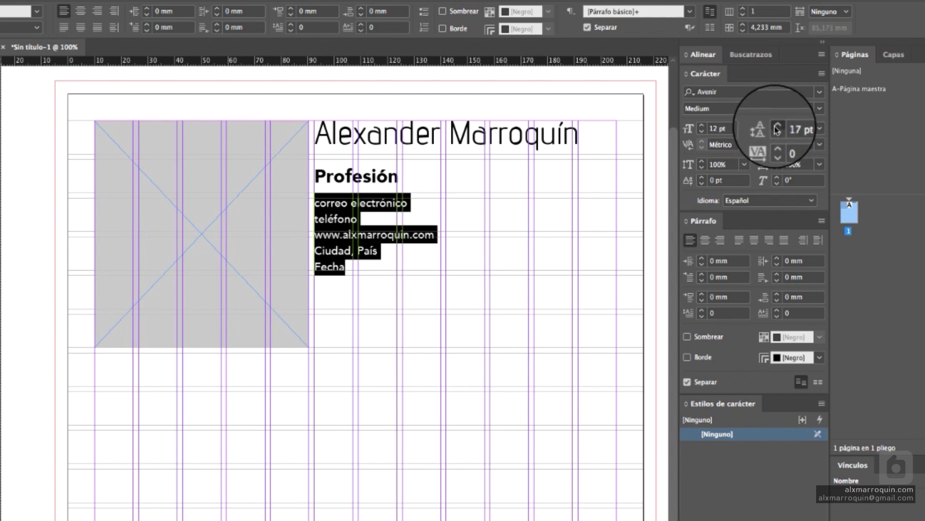
pyautogui.click(777, 128)
pyautogui.click(777, 128)
pyautogui.click(703, 128)
pyautogui.click(702, 126)
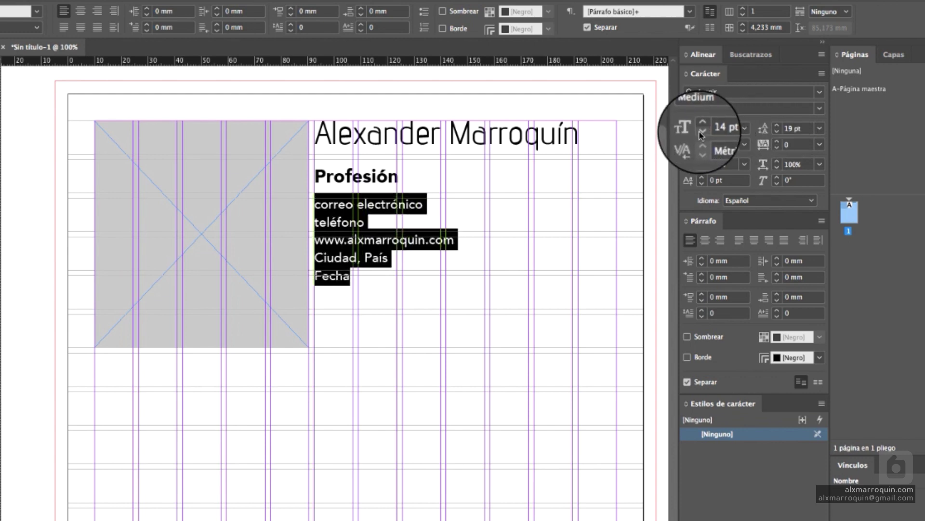
# Step: Set the contact lines' font size to 12 pt and leading to 24 pt, and preview the page without guides
pyautogui.click(702, 134)
pyautogui.click(702, 134)
pyautogui.click(777, 128)
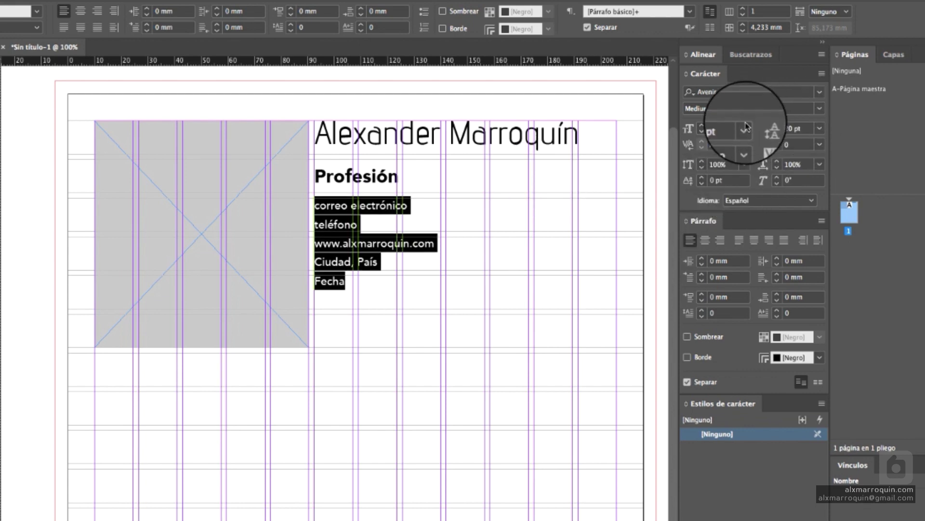
pyautogui.click(777, 127)
pyautogui.click(779, 125)
pyautogui.click(780, 124)
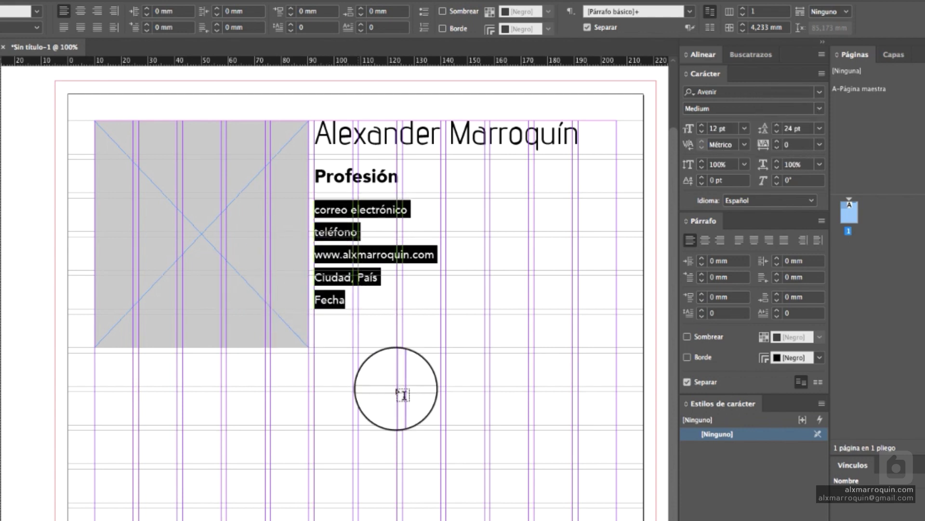
pyautogui.click(408, 390)
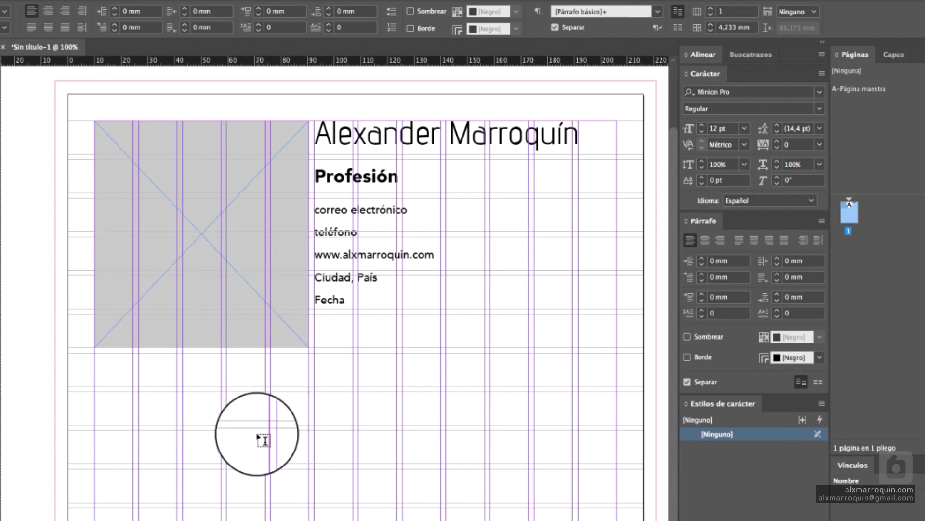
pyautogui.press('w')
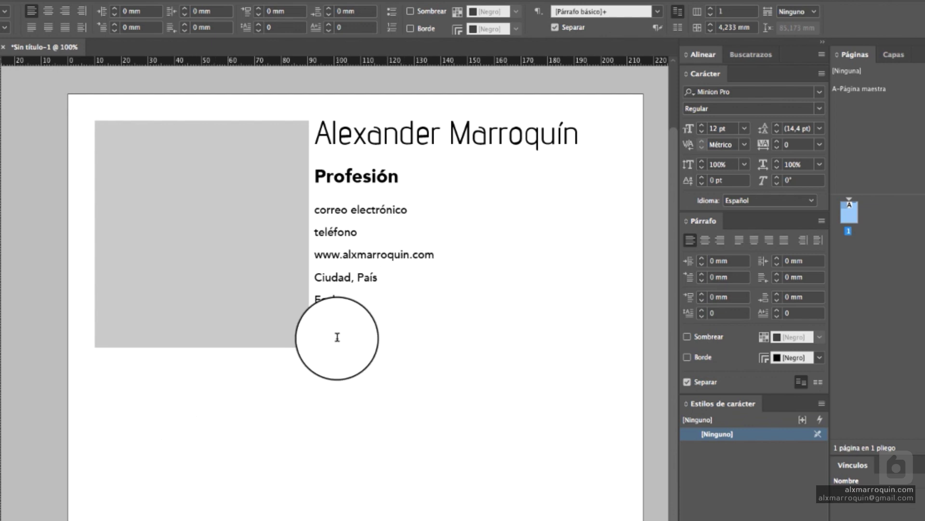
# Step: Change the "Fecha" line's font to advent pro Light 2 at 19 pt
pyautogui.moveTo(345, 300); pyautogui.dragTo(283, 302)
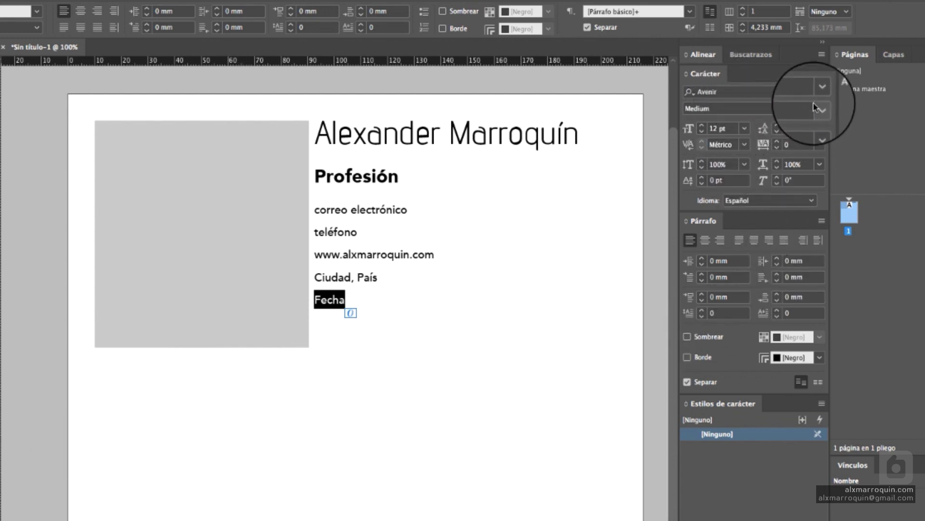
pyautogui.click(723, 94)
pyautogui.write('ad')
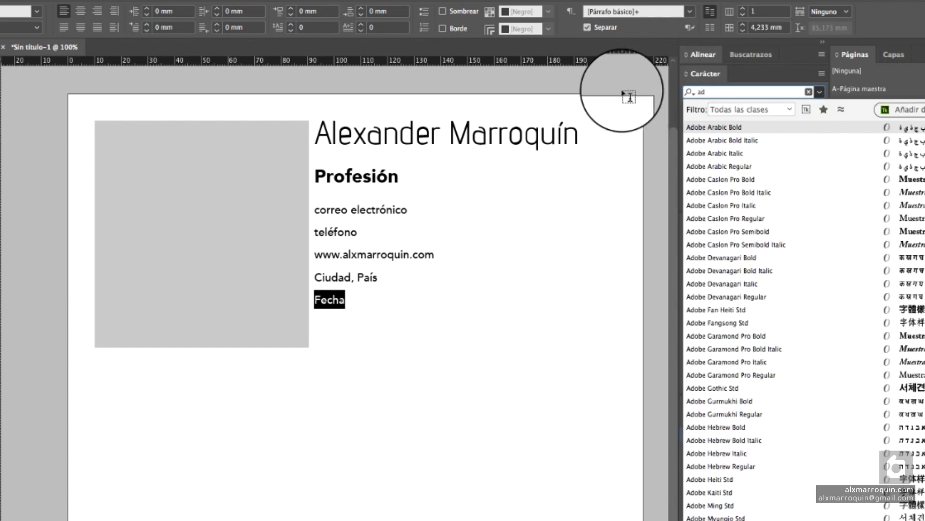
pyautogui.write('v')
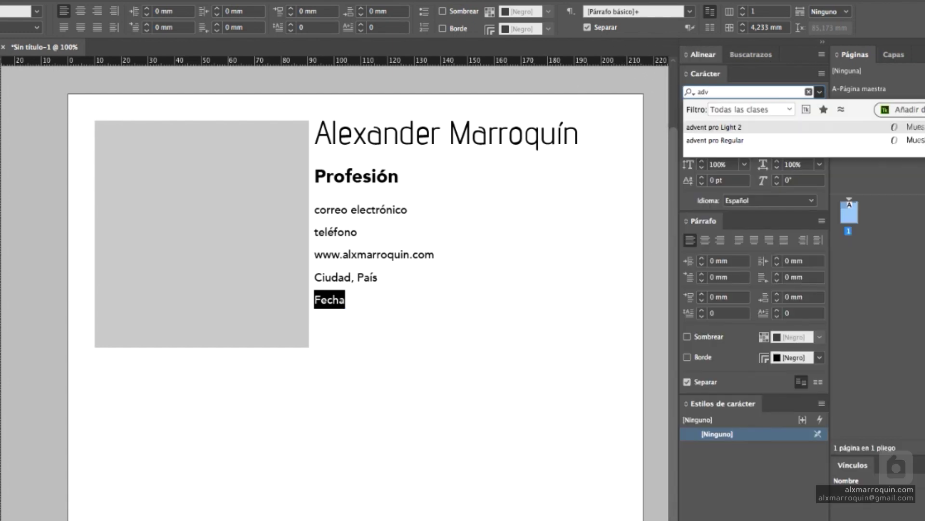
pyautogui.press('Return')
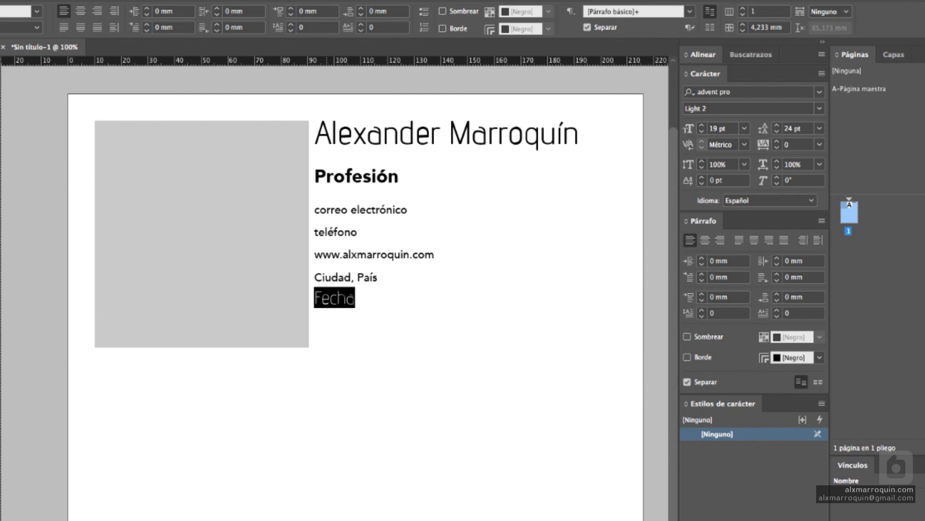
# Step: Deselect the text, return to the normal view with guides, and show the hidden characters
pyautogui.moveTo(315, 133); pyautogui.dragTo(582, 132)
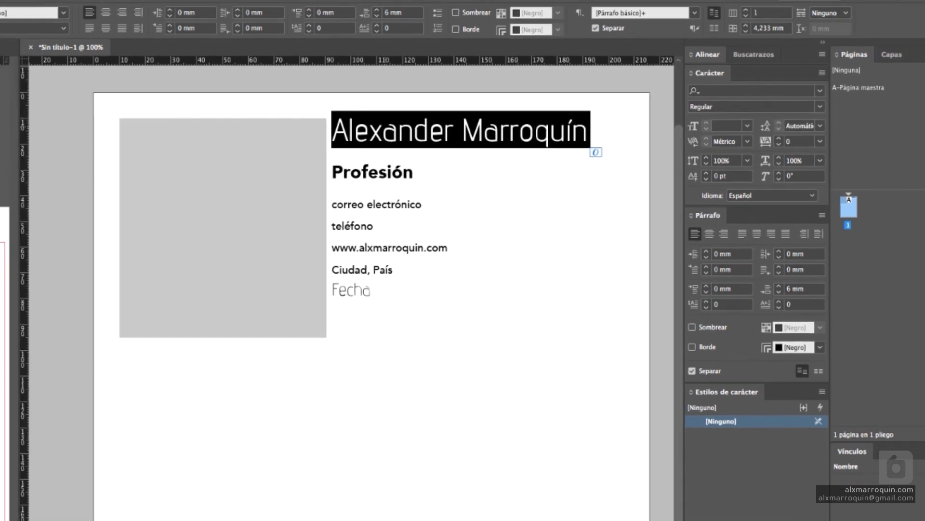
pyautogui.click(381, 133)
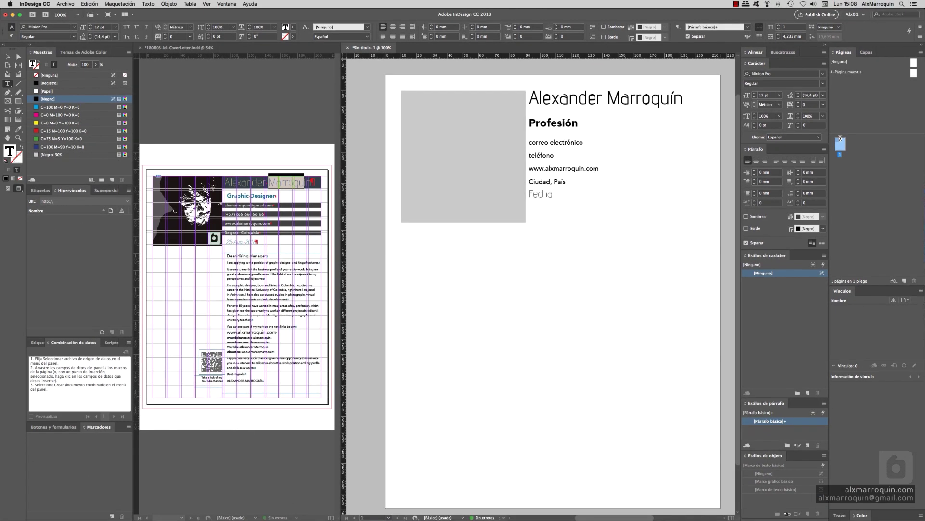
pyautogui.press('Escape')
pyautogui.press('w')
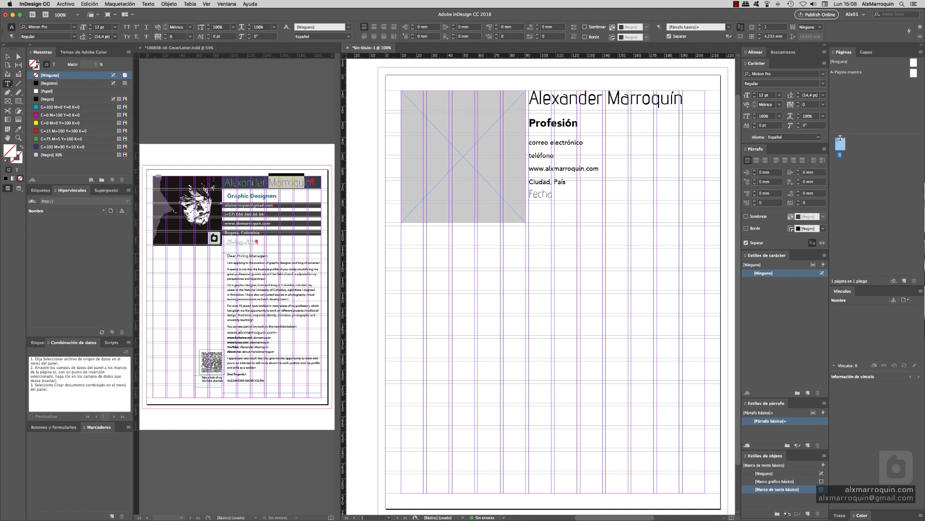
pyautogui.click(148, 4)
pyautogui.click(159, 242)
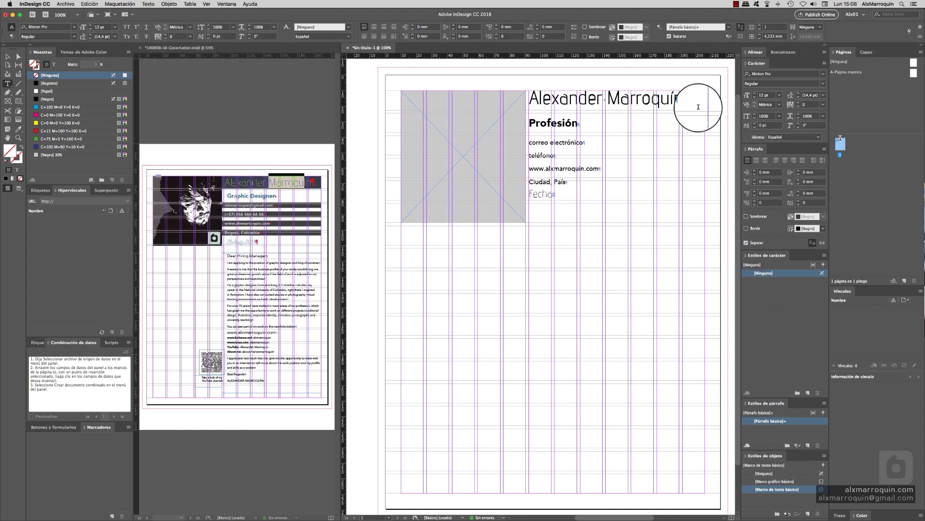
# Step: Compare the font and size of the paragraph mark after the full name with those of the name's final letters
pyautogui.press('super+space')
pyautogui.moveTo(630, 93); pyautogui.dragTo(681, 124)
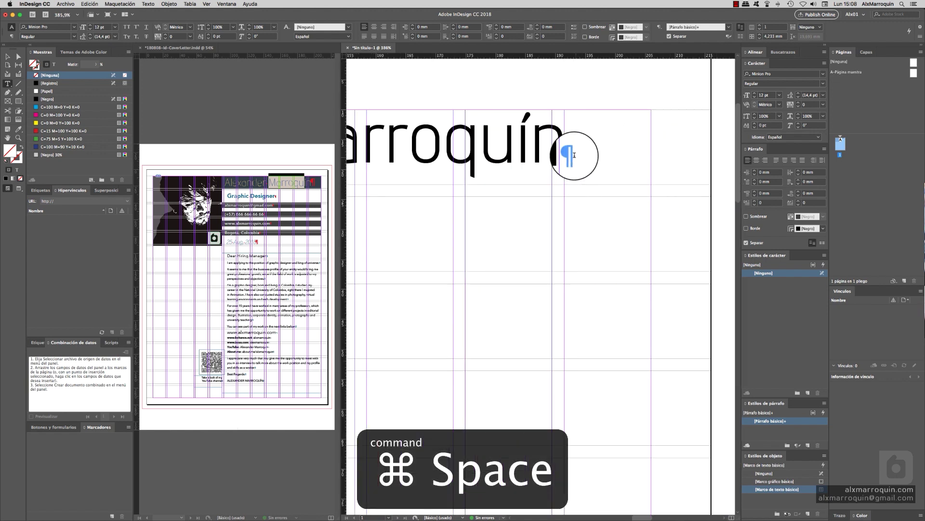
pyautogui.click(571, 155)
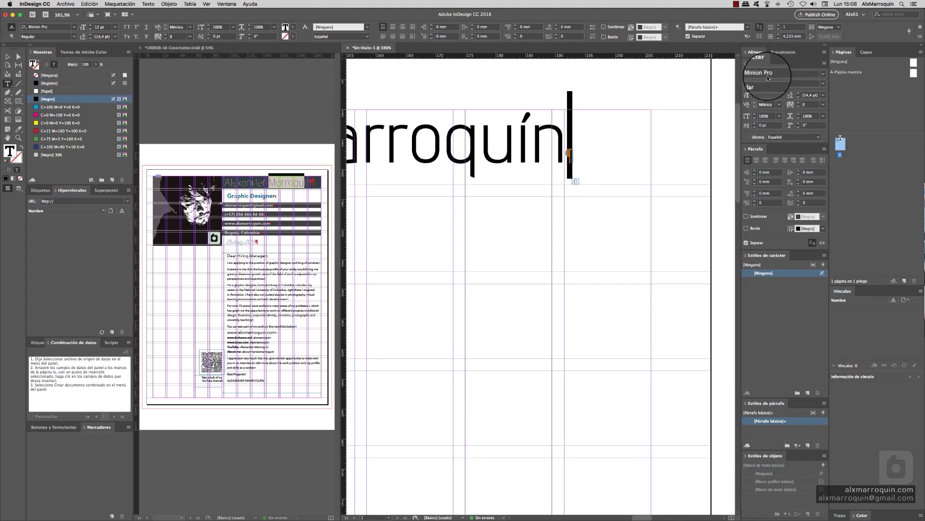
pyautogui.moveTo(568, 154); pyautogui.dragTo(517, 150)
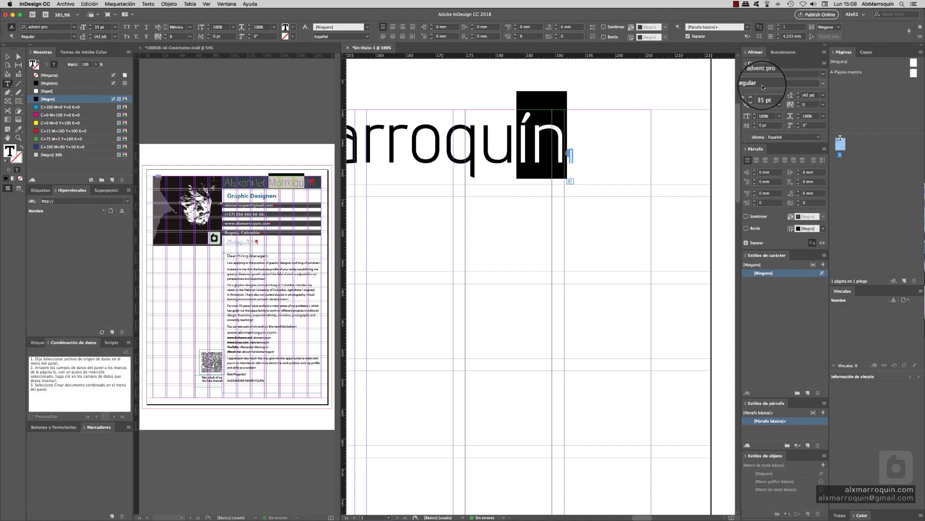
pyautogui.click(577, 150)
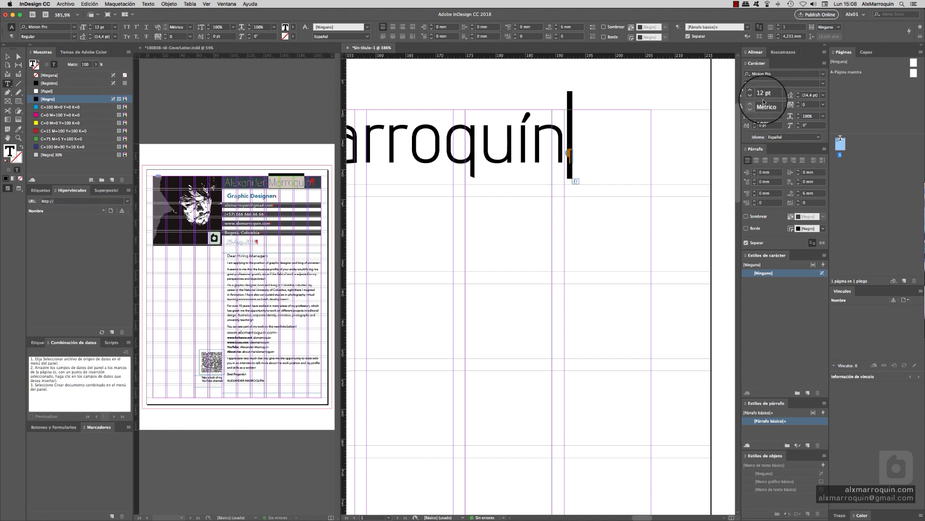
pyautogui.press('Escape')
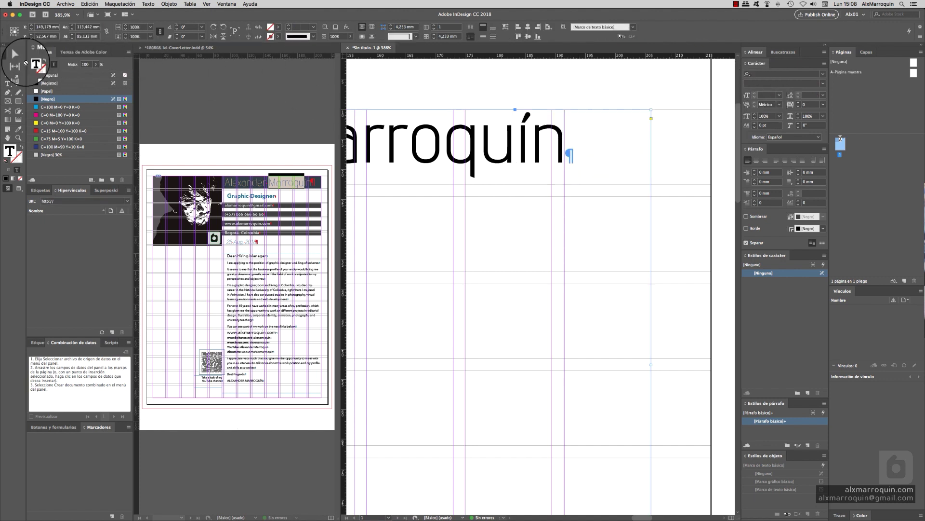
# Step: Undo the accidental move of the header text frame
pyautogui.click(675, 159)
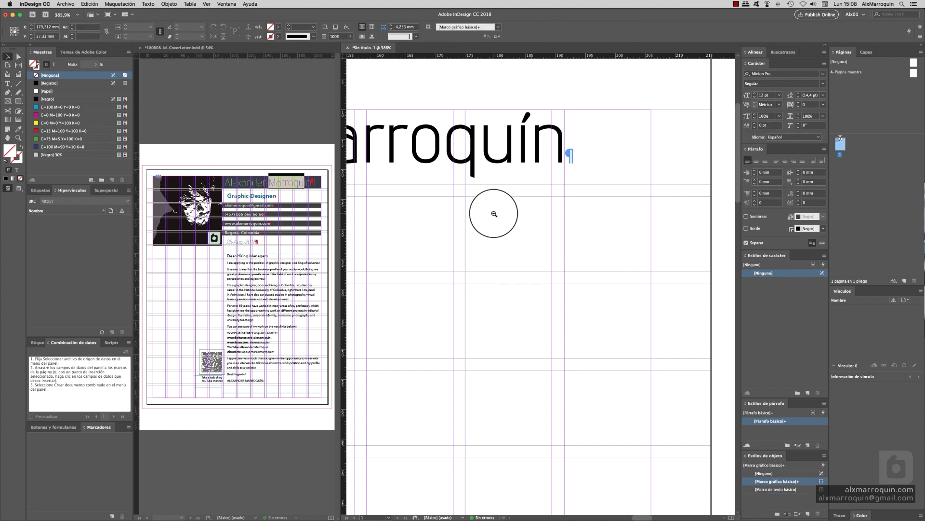
pyautogui.keyDown('alt'); pyautogui.click(494, 213); pyautogui.keyUp('alt')
pyautogui.keyDown('alt'); pyautogui.click(504, 215); pyautogui.keyUp('alt')
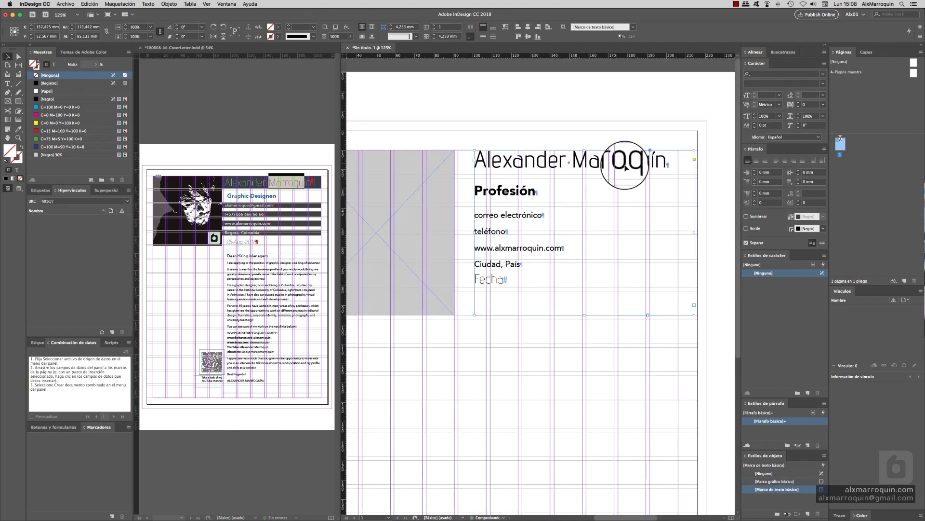
pyautogui.press('super+z')
# Step: Select the paragraph mark after the full name and apply the name's character formatting to it with the Eyedropper tool
pyautogui.doubleClick(645, 163)
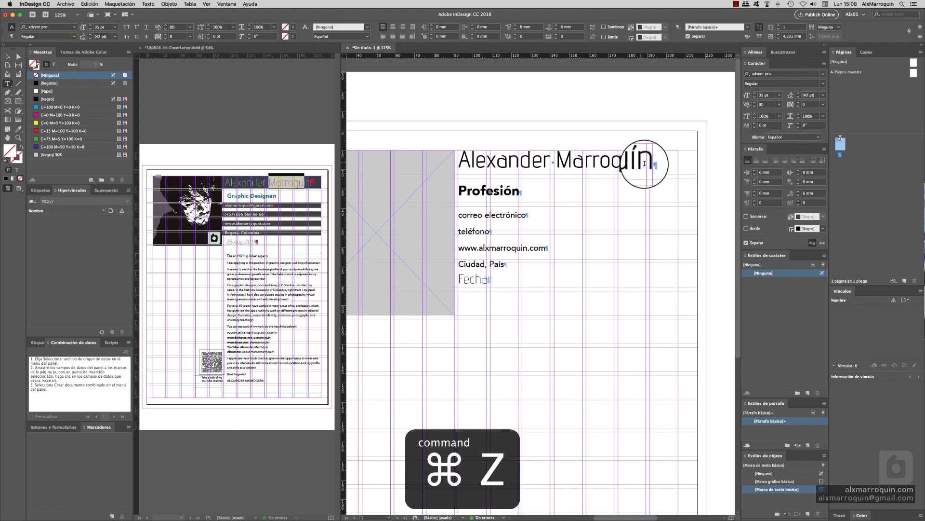
pyautogui.moveTo(645, 163); pyautogui.dragTo(656, 167)
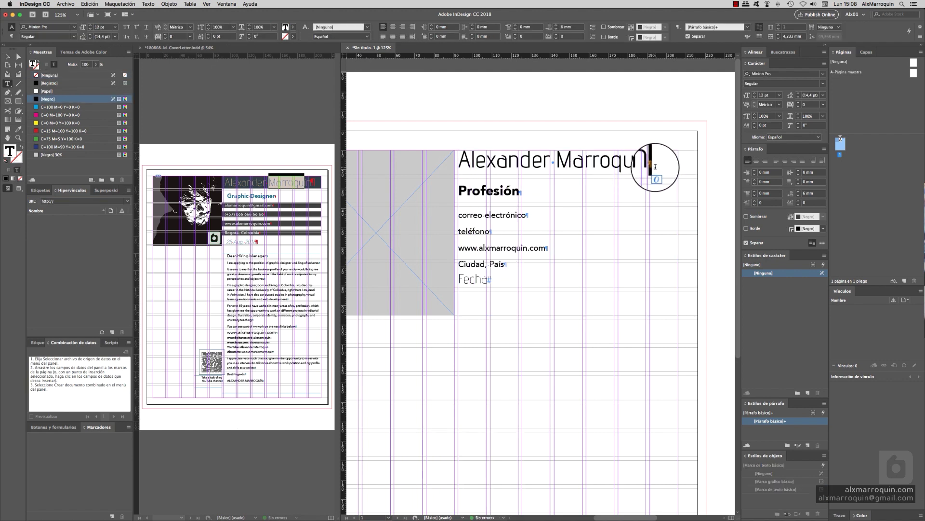
pyautogui.doubleClick(651, 163)
pyautogui.click(659, 170)
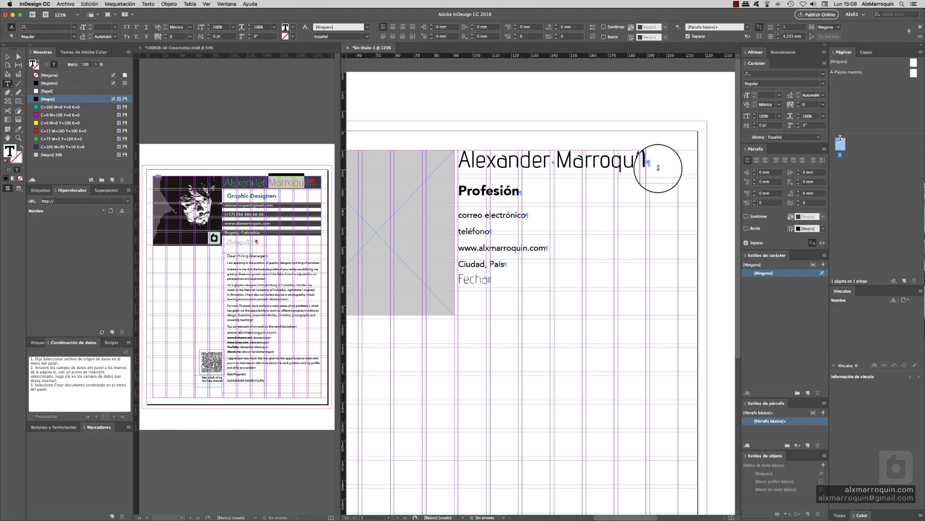
pyautogui.press('super+space')
pyautogui.moveTo(636, 147); pyautogui.dragTo(689, 215)
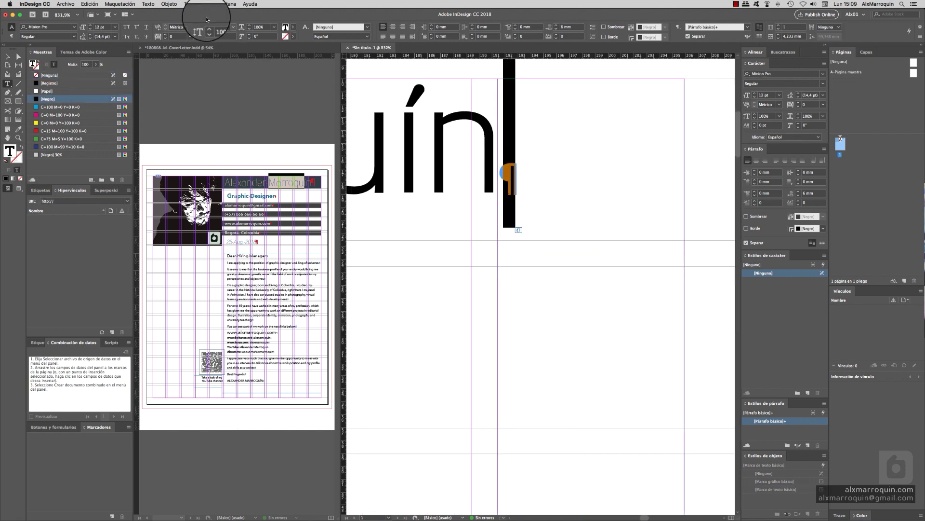
pyautogui.click(146, 6)
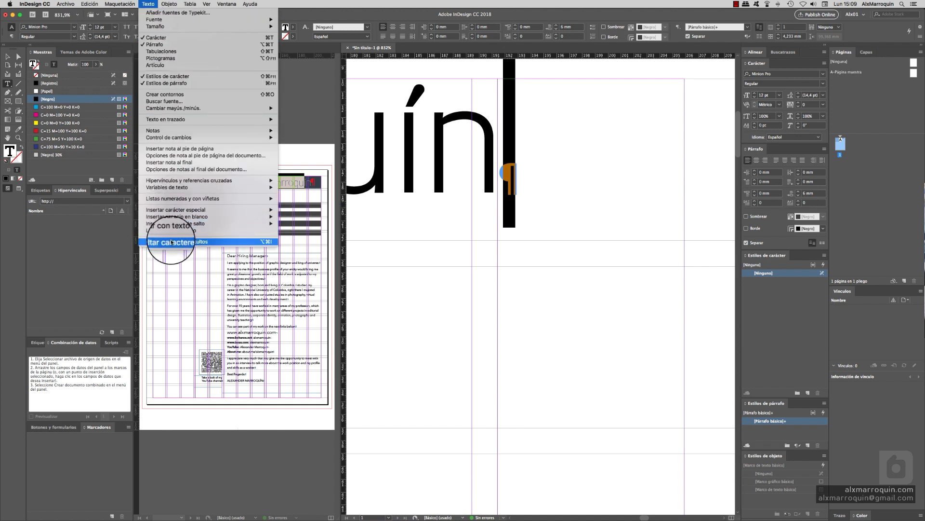
pyautogui.click(568, 13)
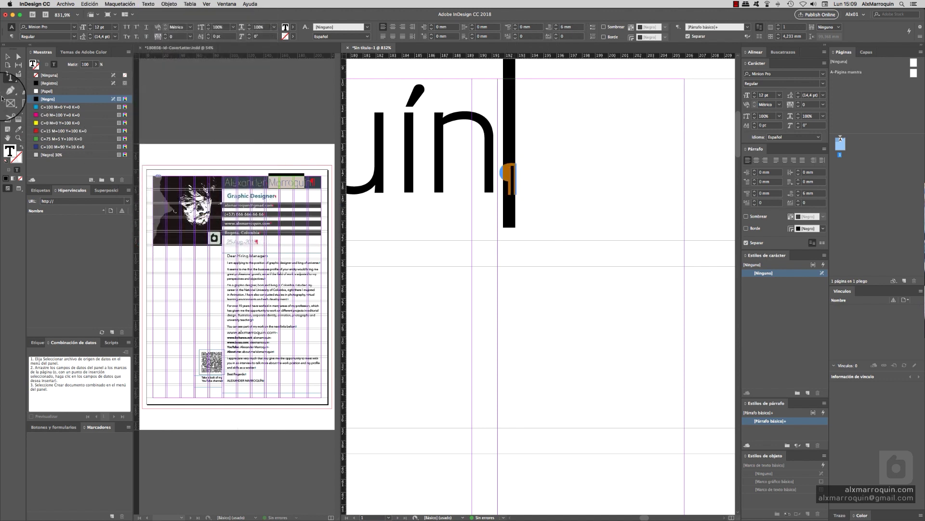
pyautogui.click(18, 131)
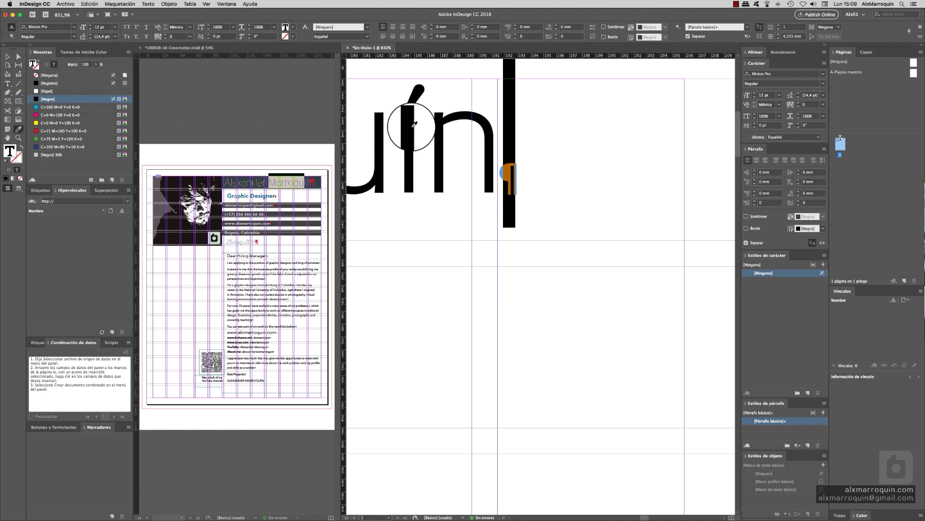
pyautogui.click(411, 139)
pyautogui.click(7, 57)
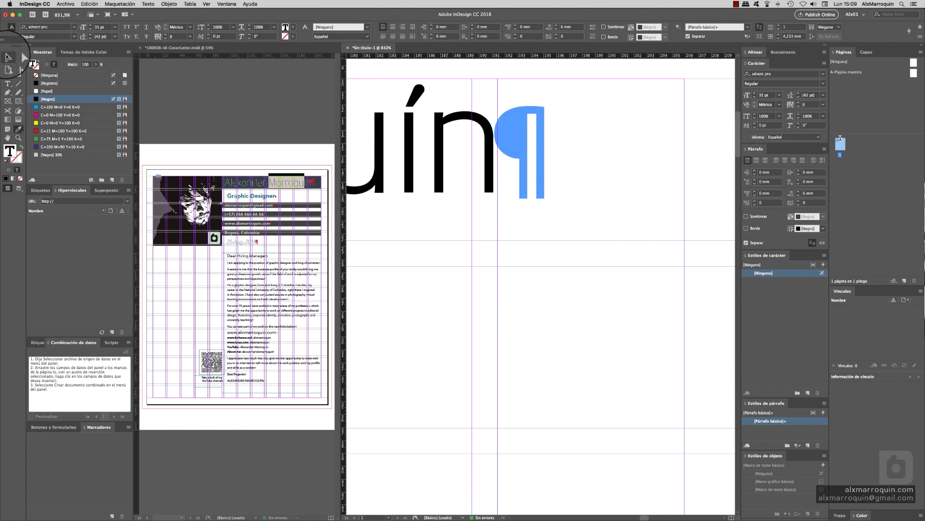
# Step: Check the formatting of the paragraph mark after the full name, then deselect it
pyautogui.doubleClick(512, 162)
pyautogui.doubleClick(513, 162)
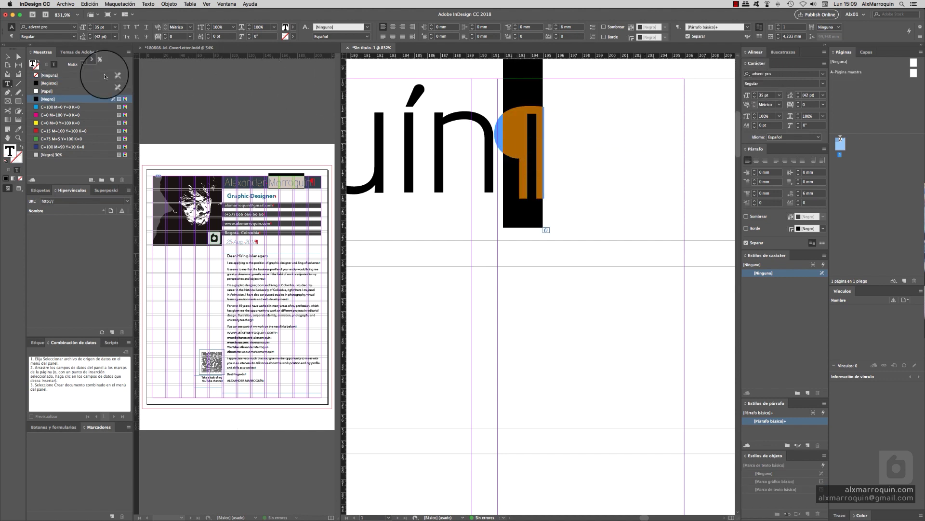
pyautogui.click(8, 57)
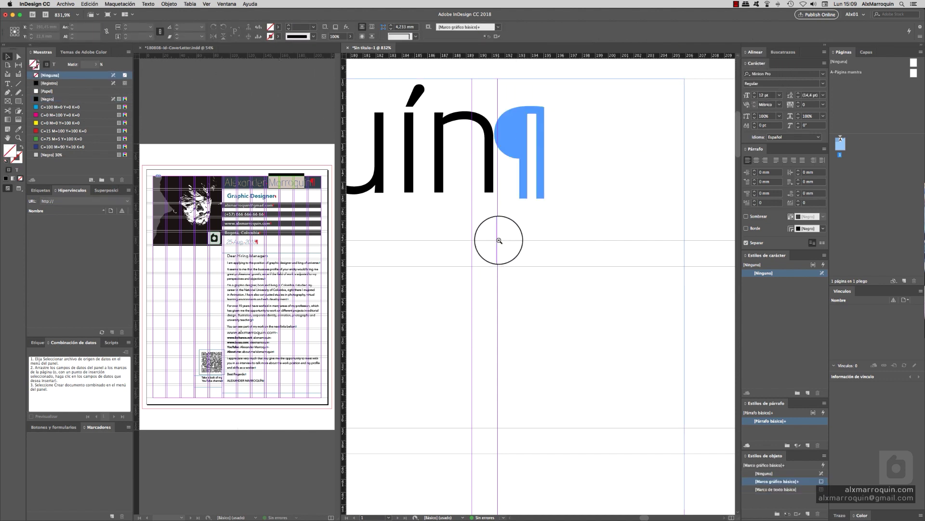
pyautogui.press('super+minus')
pyautogui.press('super+minus')
pyautogui.press('super+minus')
pyautogui.press('super+minus')
pyautogui.press('super+minus')
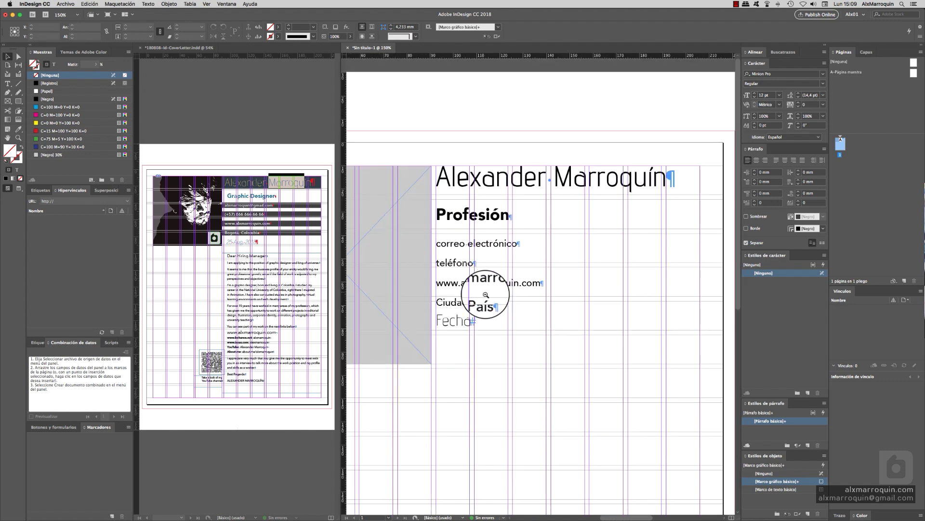
# Step: Change the font style of the full-name line, including its paragraph mark, to advent pro Light 2
pyautogui.doubleClick(575, 181)
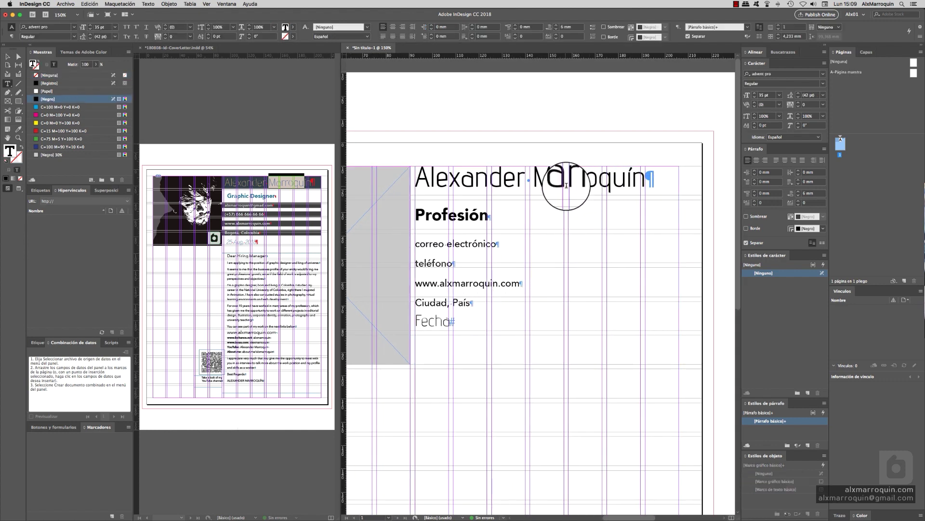
pyautogui.moveTo(416, 179); pyautogui.dragTo(650, 185)
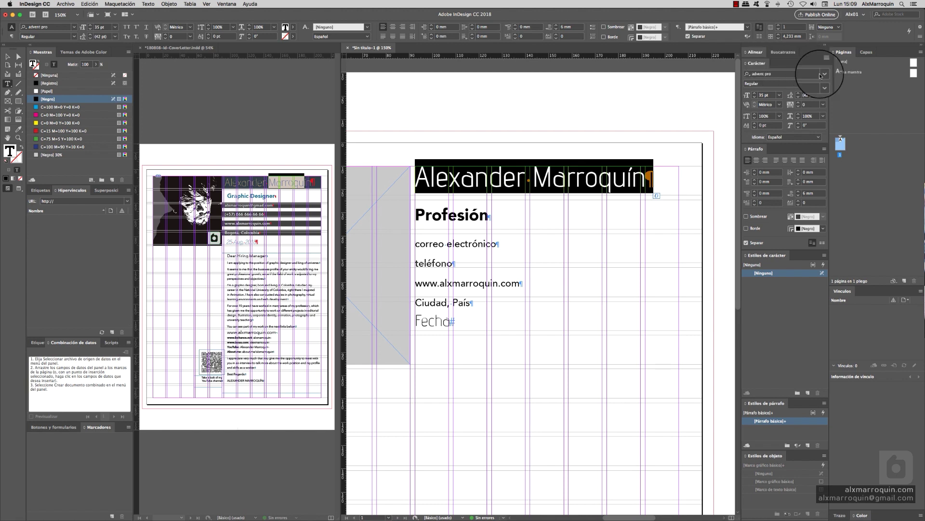
pyautogui.click(759, 92)
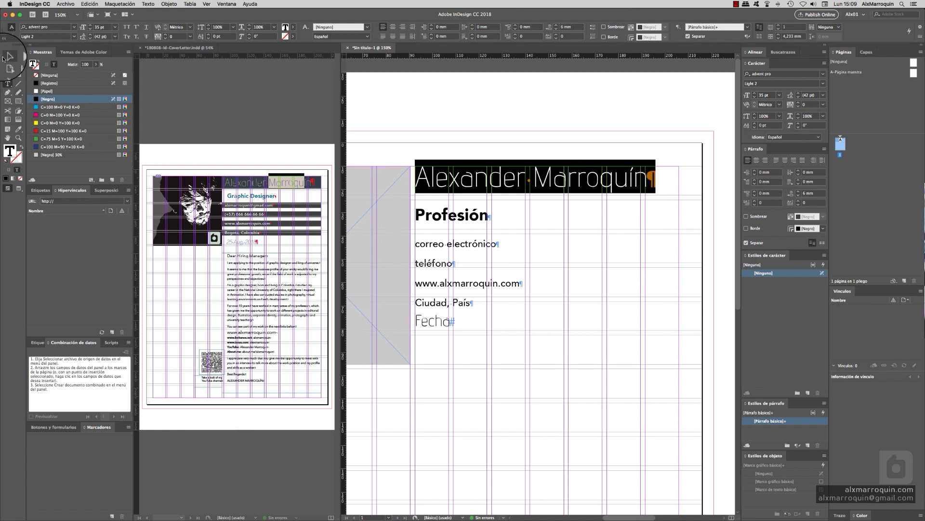
pyautogui.click(7, 57)
pyautogui.click(566, 160)
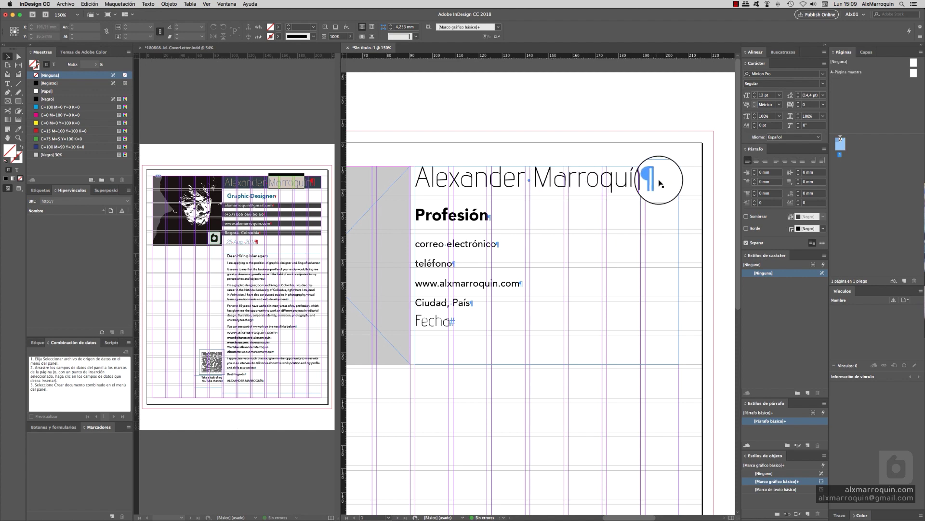
pyautogui.doubleClick(626, 185)
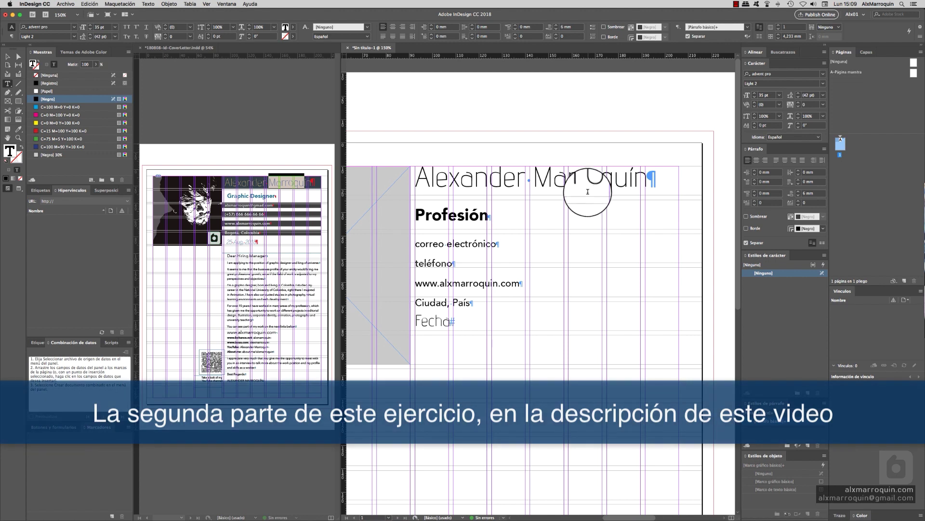
# Step: Set the space before the date line in the header text to 2 mm
pyautogui.moveTo(419, 175); pyautogui.dragTo(664, 186)
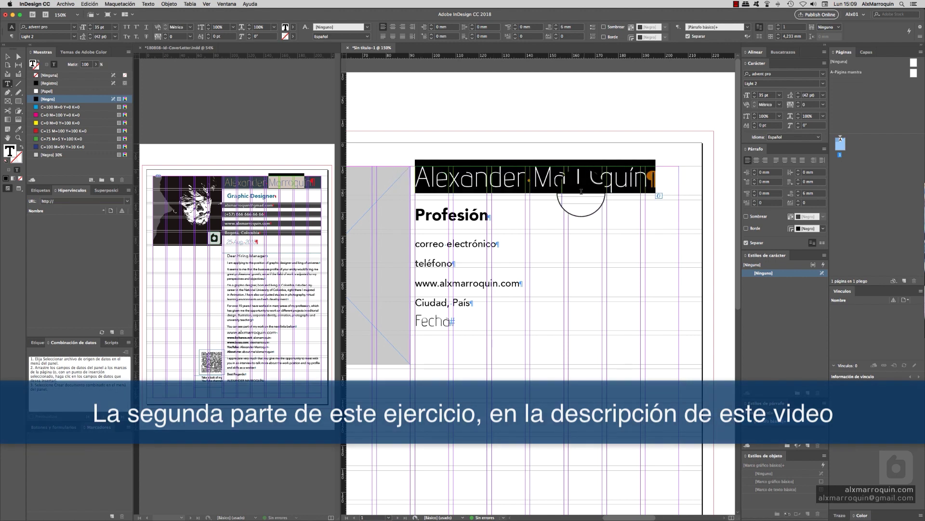
pyautogui.click(8, 57)
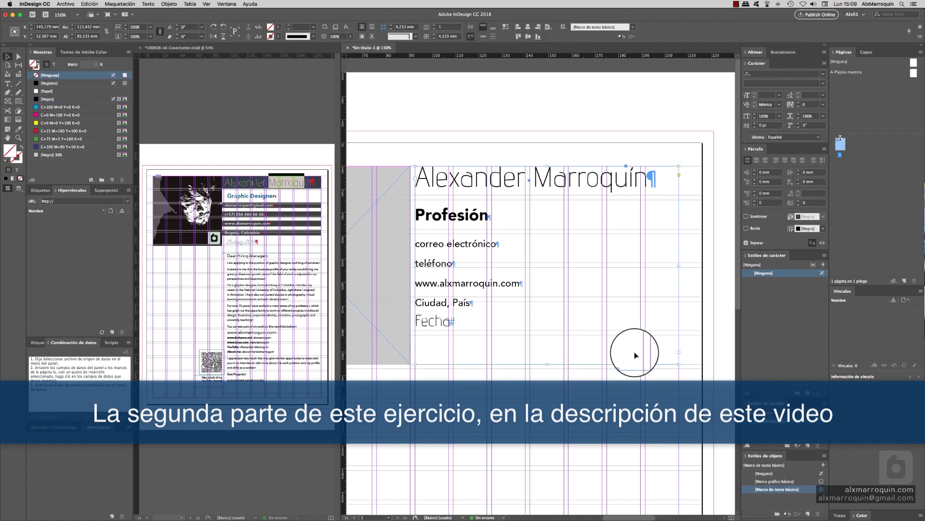
pyautogui.scroll(-4, 540, 285)
pyautogui.hscroll(-1, 539, 285)
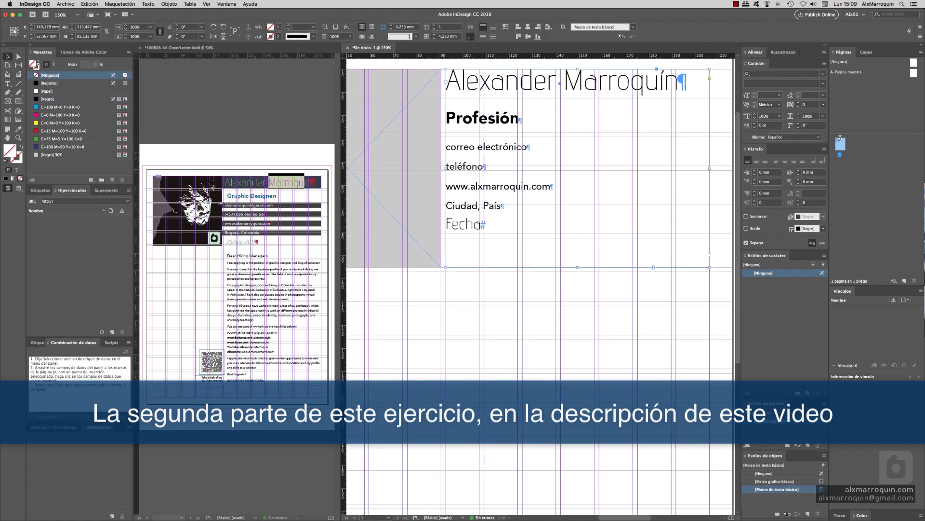
pyautogui.press('t')
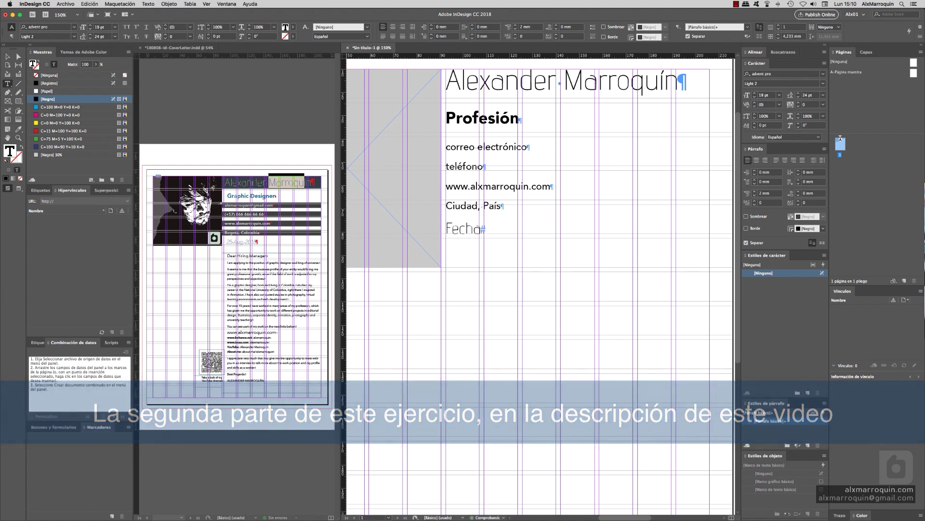
pyautogui.press('super+s')
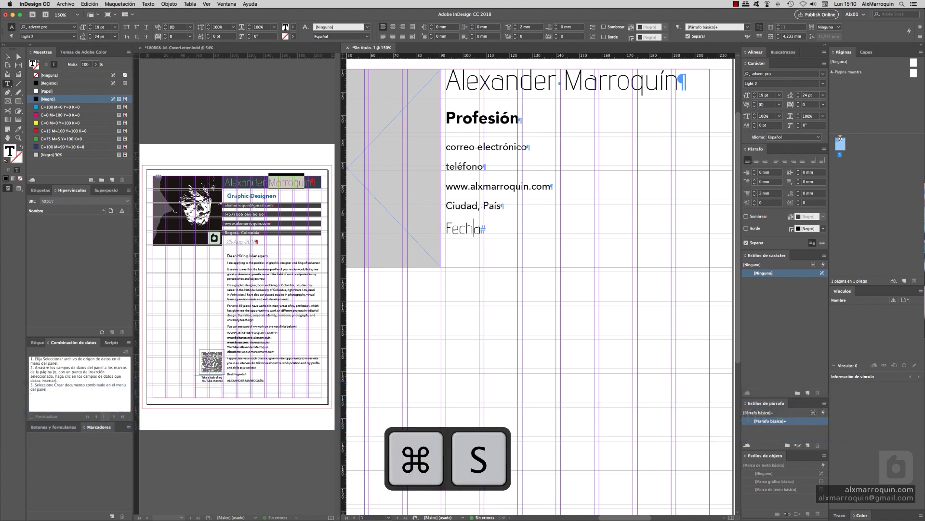
# Step: Move the header text frame down about 14 mm and shorten it from its lower edge to a height of about 72.9 mm
pyautogui.moveTo(554, 316); pyautogui.dragTo(566, 388)
pyautogui.click(488, 325)
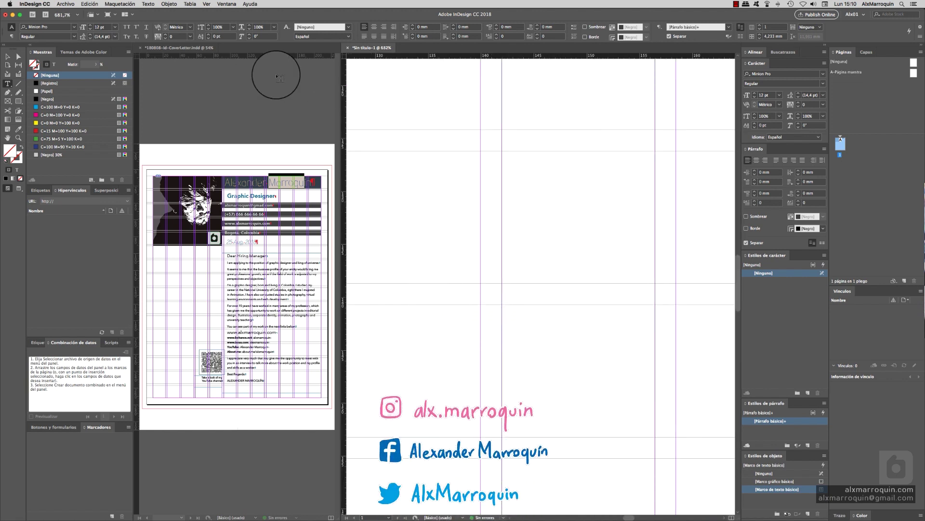
pyautogui.click(8, 58)
pyautogui.keyDown('alt'); pyautogui.keyDown('super'); pyautogui.click(542, 296); pyautogui.keyUp('super'); pyautogui.keyUp('alt')
pyautogui.keyDown('alt'); pyautogui.keyDown('super'); pyautogui.click(540, 305); pyautogui.keyUp('super'); pyautogui.keyUp('alt')
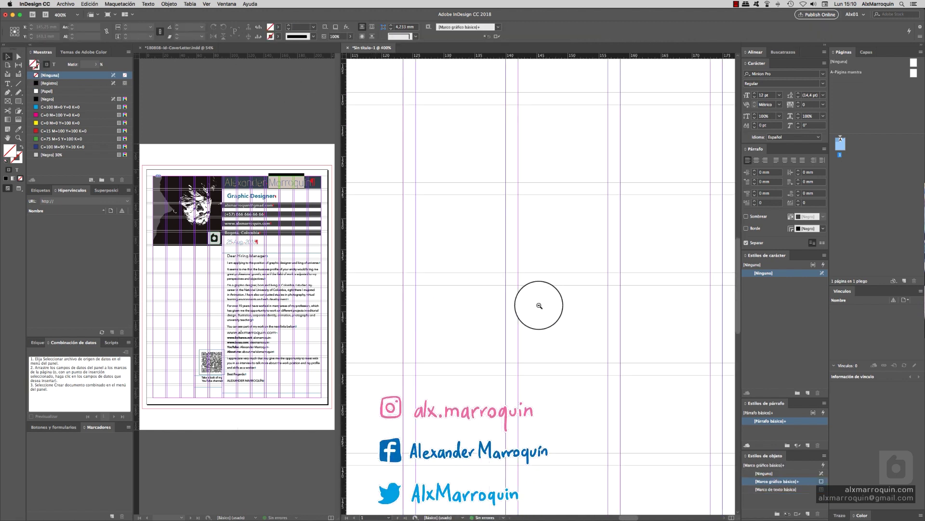
pyautogui.keyDown('alt'); pyautogui.keyDown('super'); pyautogui.click(540, 308); pyautogui.keyUp('super'); pyautogui.keyUp('alt')
pyautogui.keyDown('alt'); pyautogui.keyDown('super'); pyautogui.click(539, 309); pyautogui.keyUp('super'); pyautogui.keyUp('alt')
pyautogui.keyDown('alt'); pyautogui.keyDown('super'); pyautogui.click(527, 285); pyautogui.keyUp('super'); pyautogui.keyUp('alt')
pyautogui.keyDown('alt'); pyautogui.keyDown('super'); pyautogui.click(572, 347); pyautogui.keyUp('super'); pyautogui.keyUp('alt')
pyautogui.keyDown('alt'); pyautogui.keyDown('super'); pyautogui.click(572, 335); pyautogui.keyUp('super'); pyautogui.keyUp('alt')
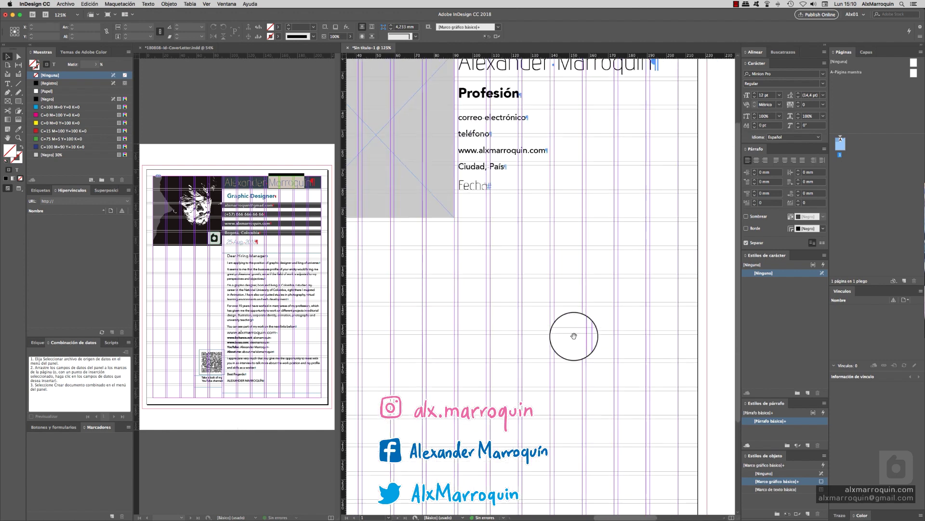
pyautogui.keyDown('alt'); pyautogui.keyDown('super'); pyautogui.click(610, 431); pyautogui.keyUp('super'); pyautogui.keyUp('alt')
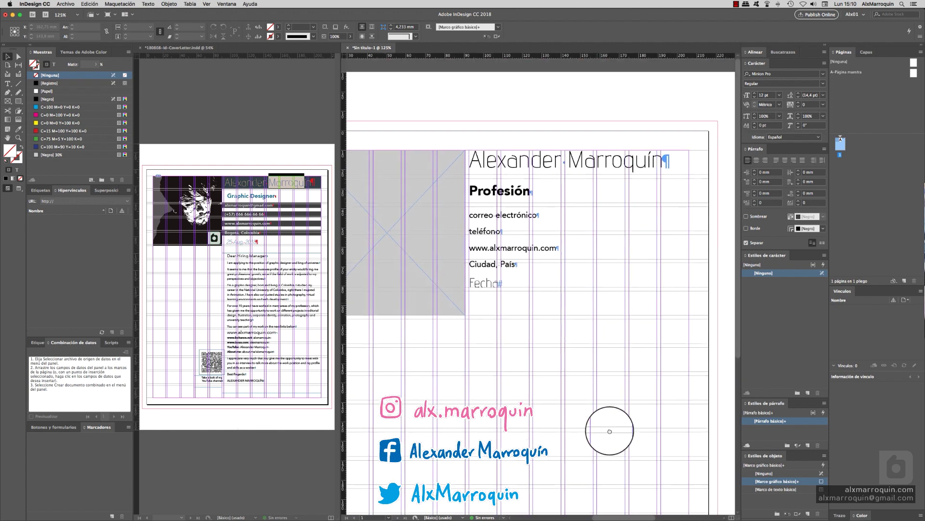
pyautogui.click(500, 229)
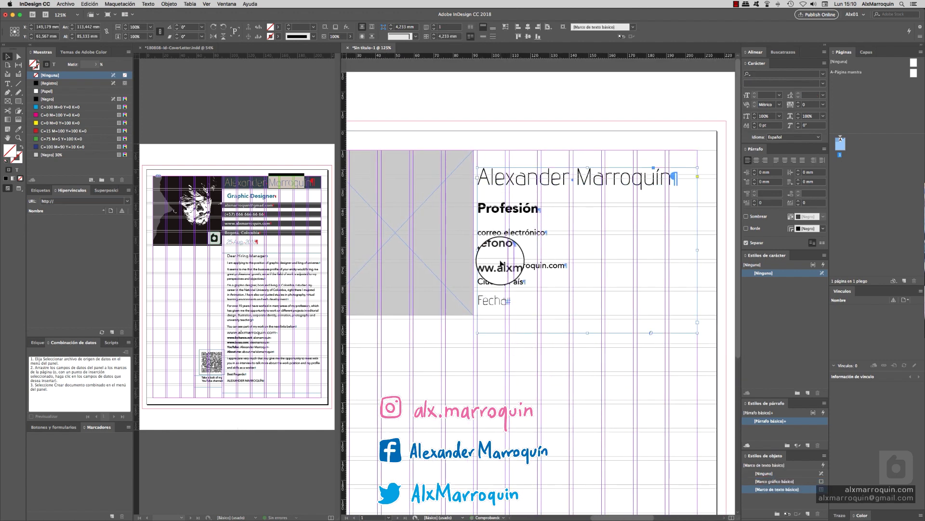
pyautogui.moveTo(498, 291); pyautogui.dragTo(498, 292)
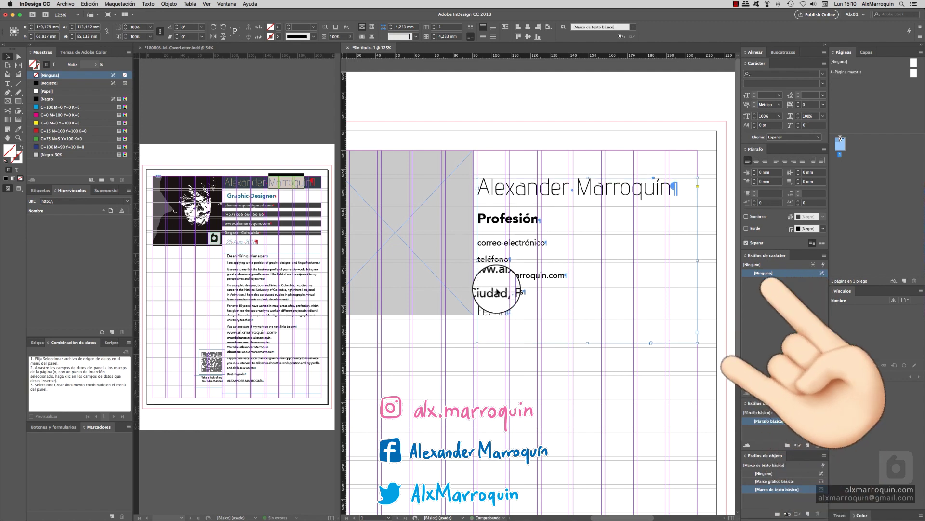
pyautogui.moveTo(587, 343); pyautogui.dragTo(595, 318)
# Step: Preview the page without guides and frame edges, with nothing selected
pyautogui.press('super+minus')
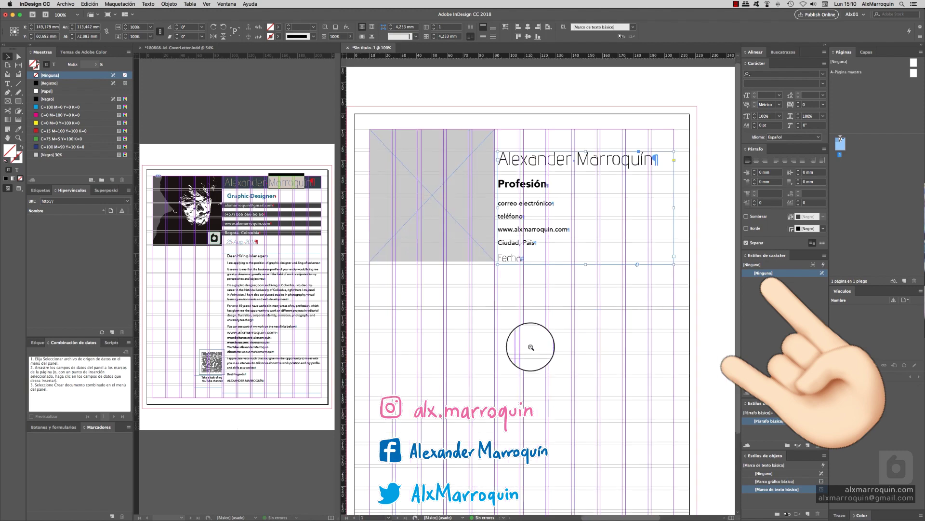
pyautogui.press('w')
pyautogui.click(525, 365)
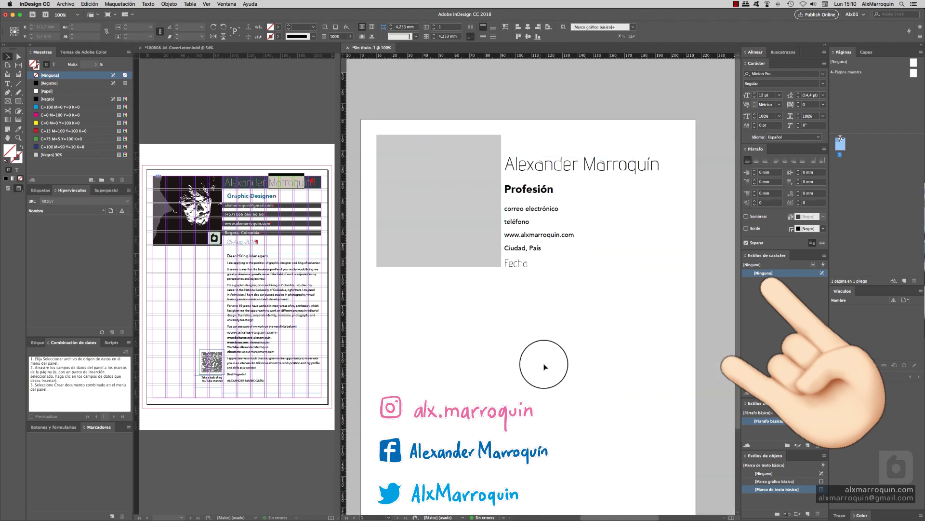